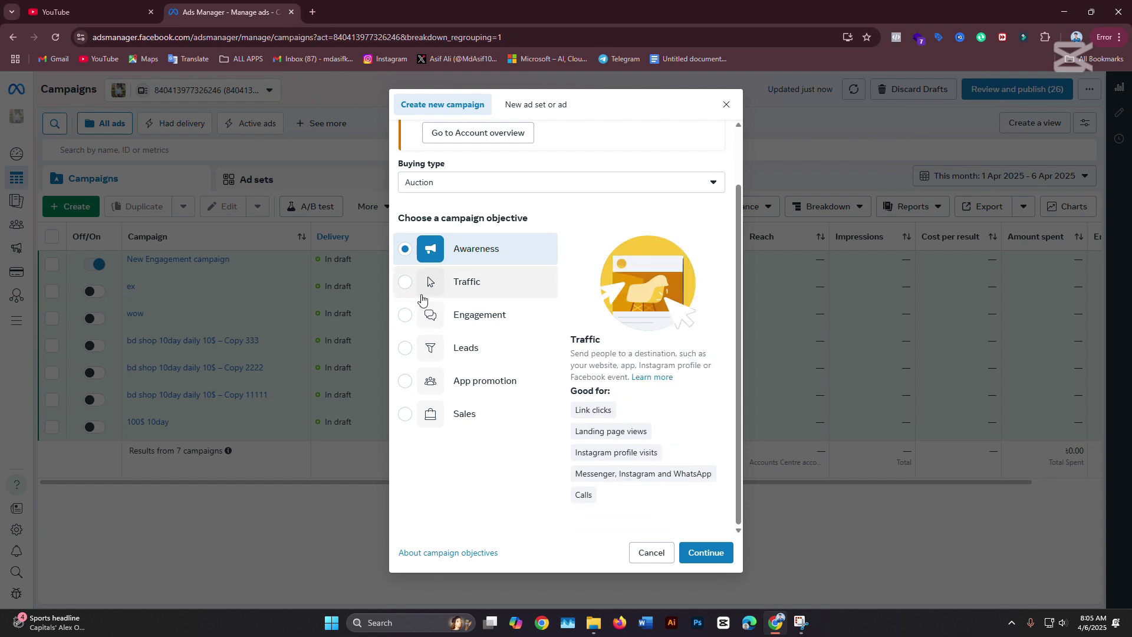
# - Review the descriptions of the Traffic, Engagement, Sales, App promotion and Leads campaign objectives
pyautogui.click(423, 296)
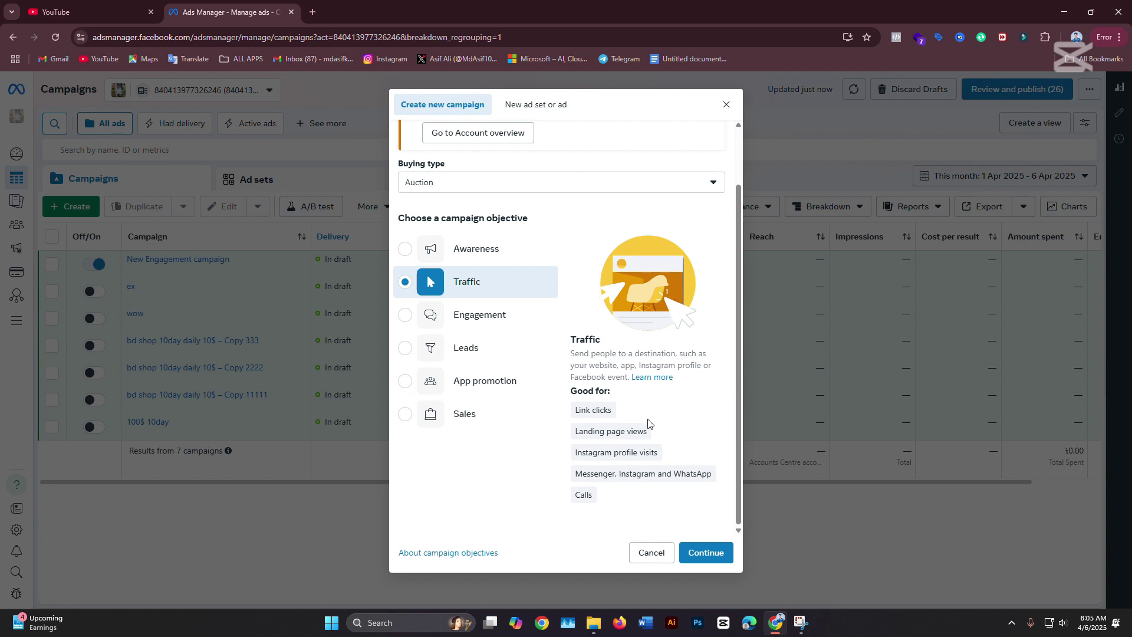
pyautogui.moveTo(670, 475)
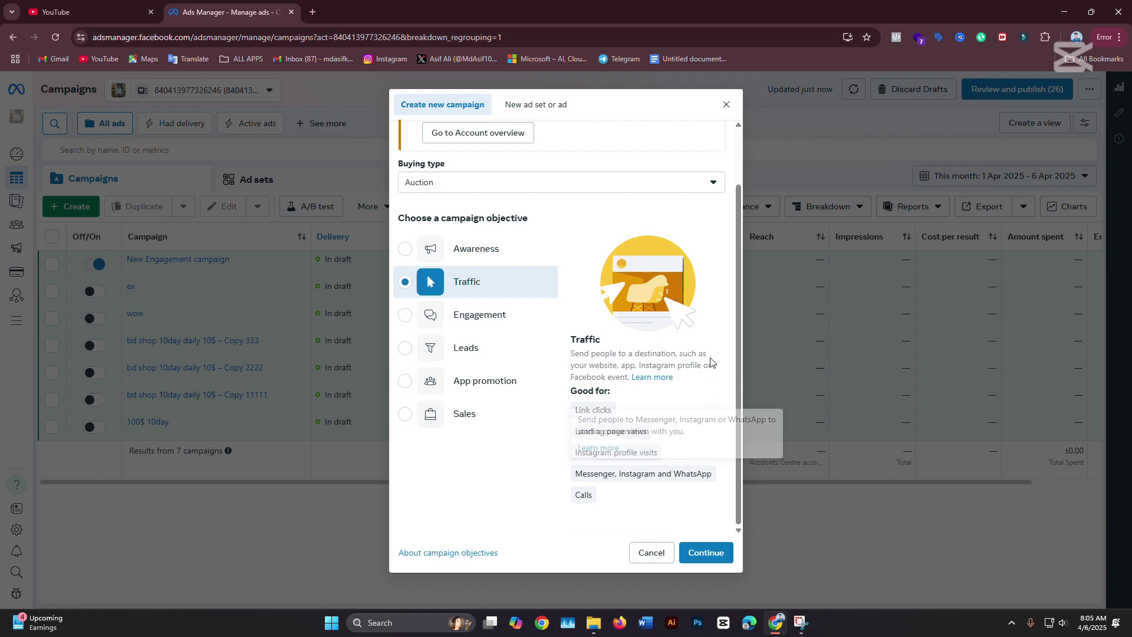
pyautogui.click(477, 315)
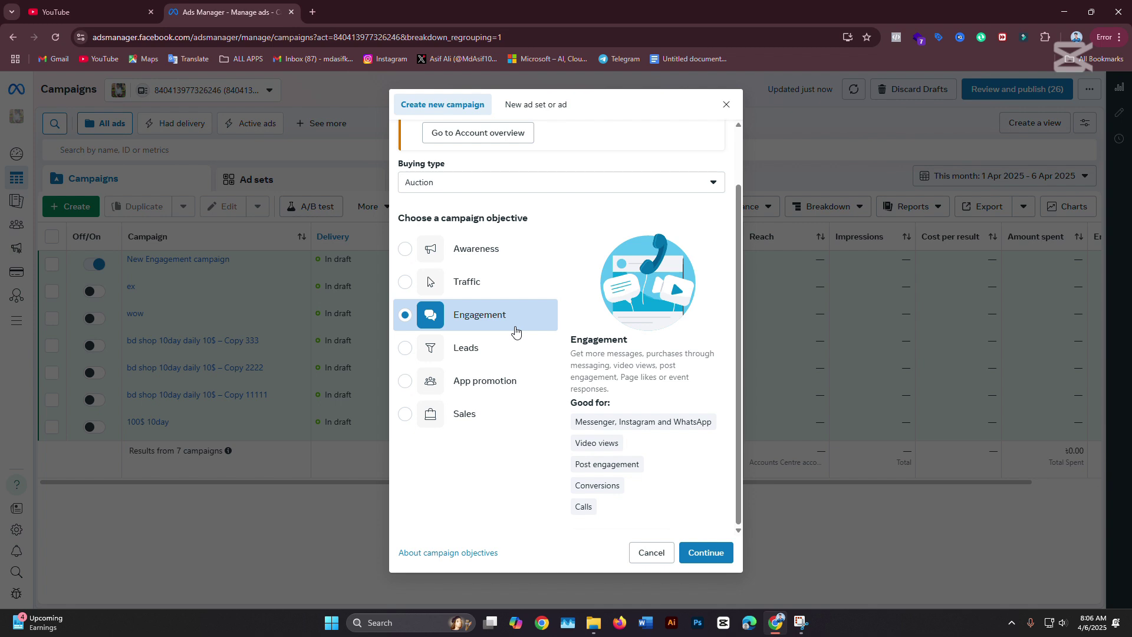
pyautogui.click(430, 415)
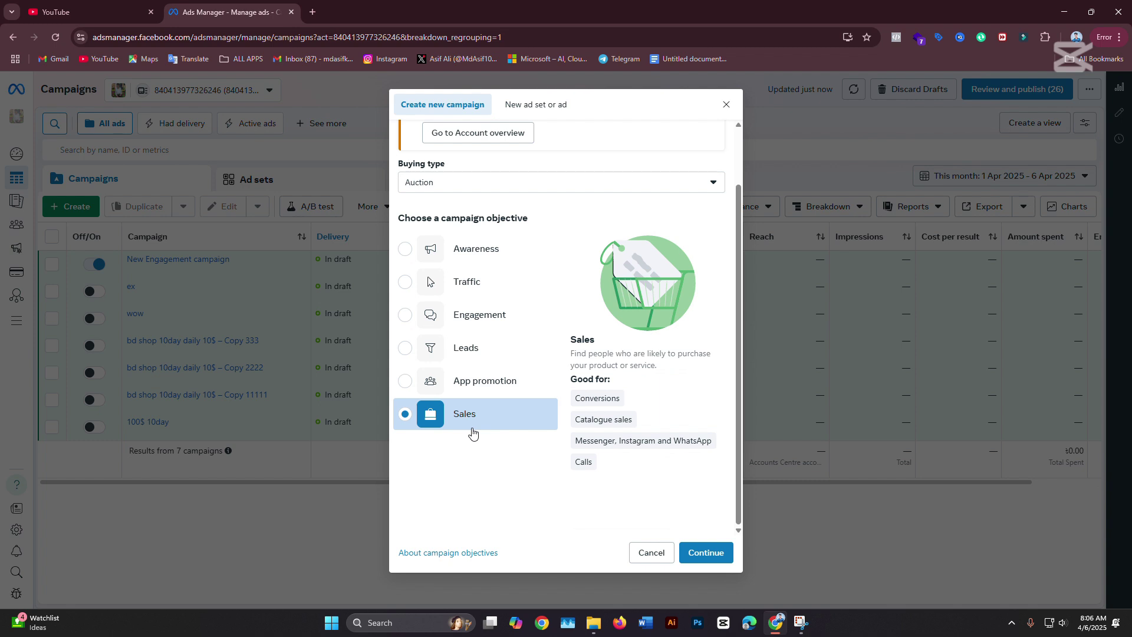
pyautogui.click(479, 387)
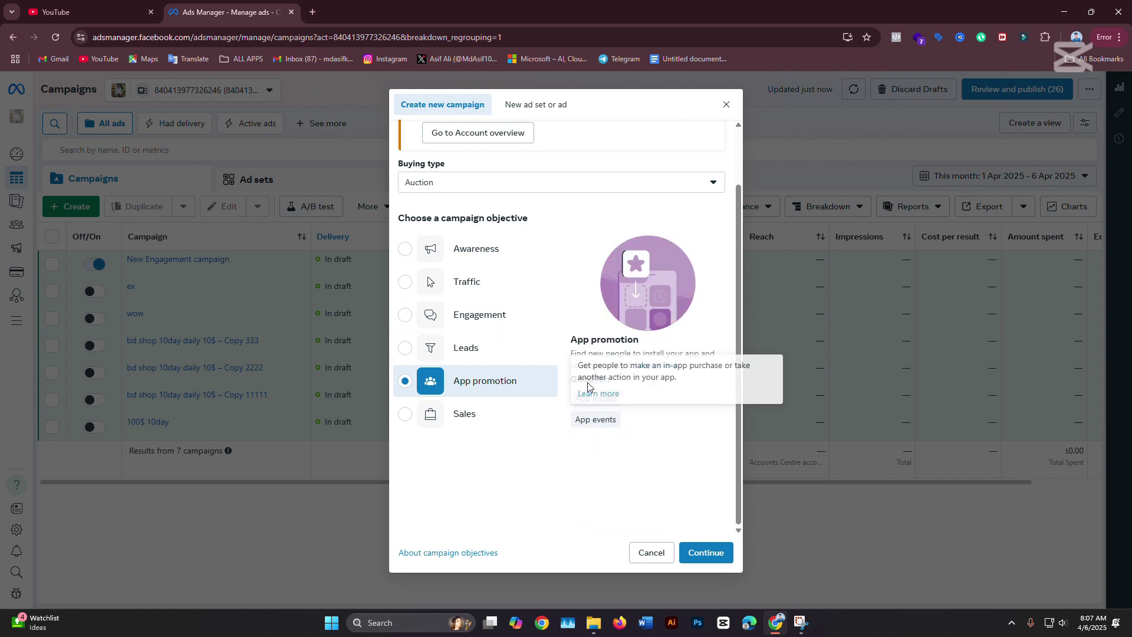
pyautogui.click(510, 356)
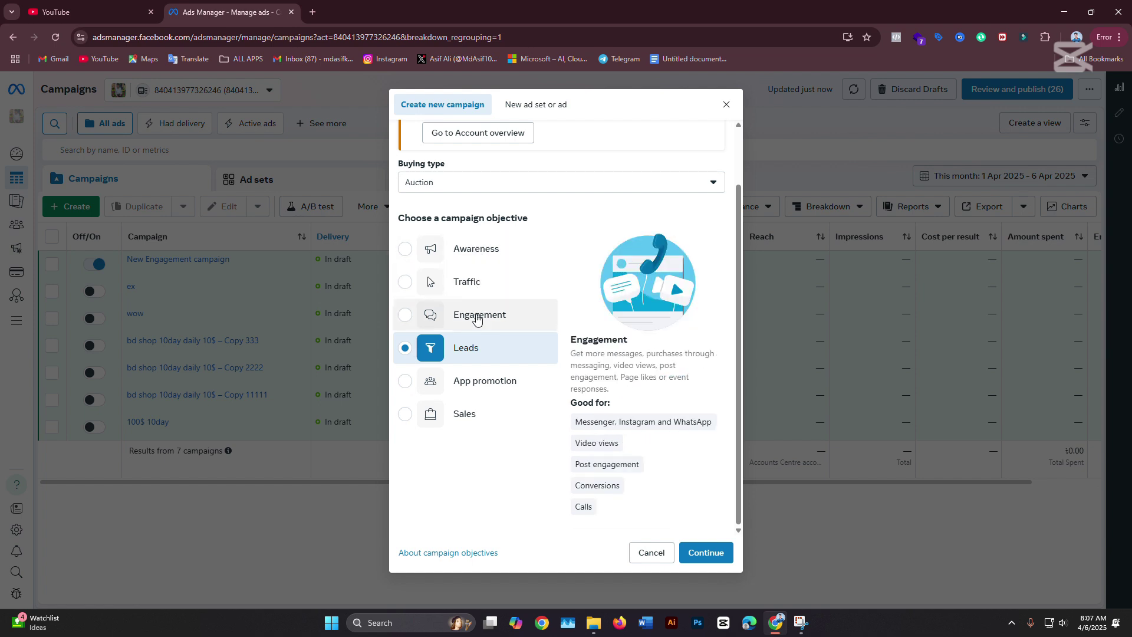
# - Create a new campaign with the Engagement objective, using the manual engagement campaign setup
pyautogui.click(518, 320)
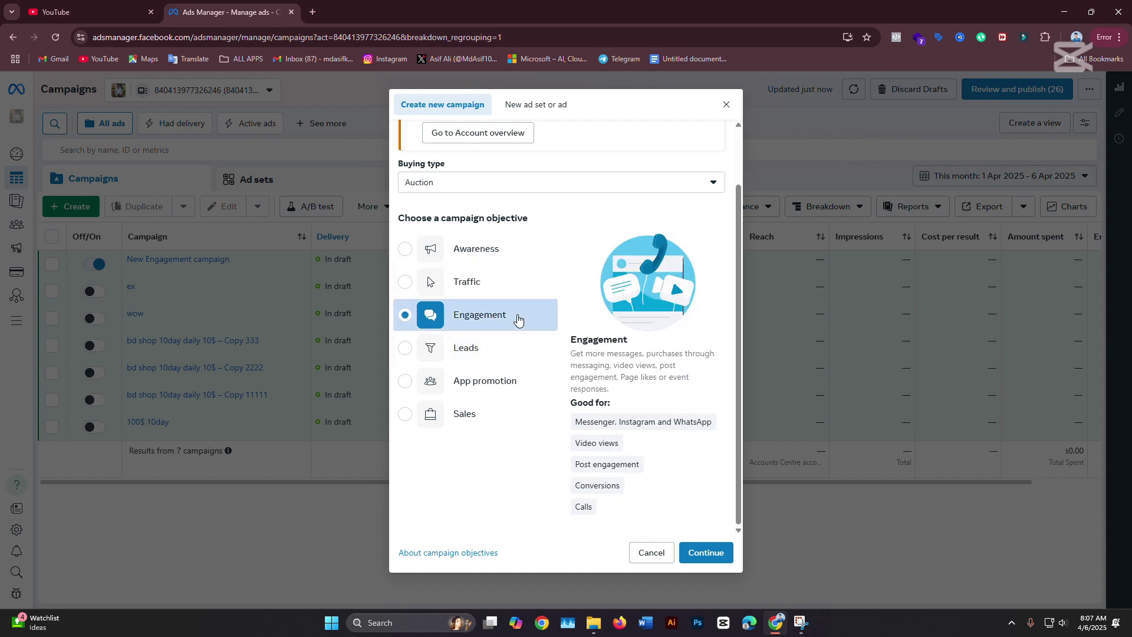
pyautogui.click(700, 554)
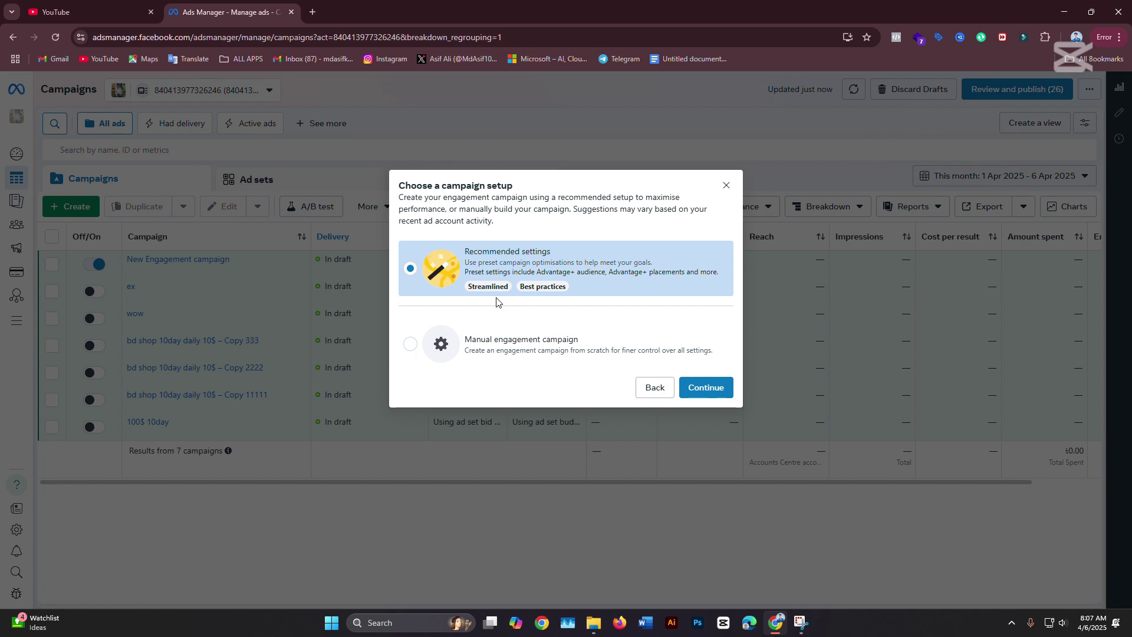
pyautogui.click(552, 363)
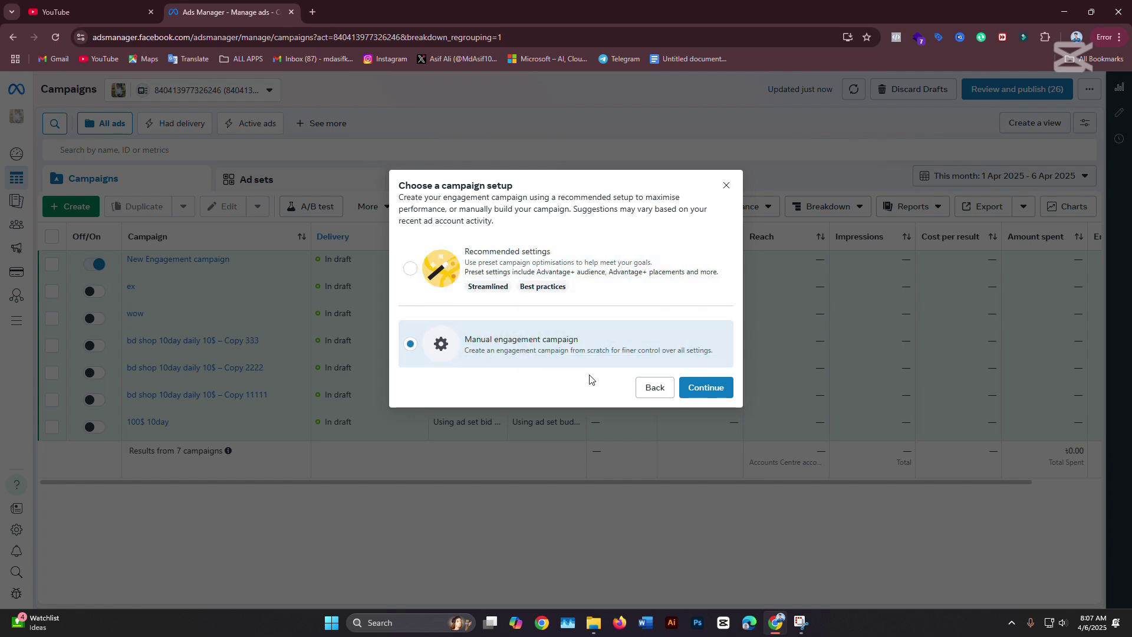
pyautogui.click(723, 388)
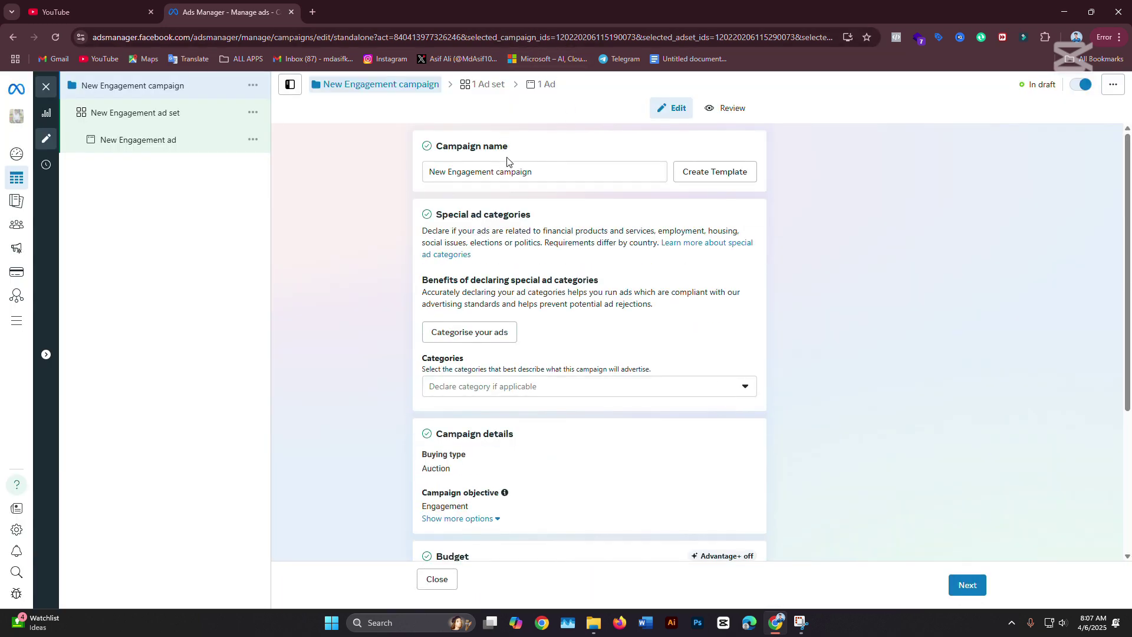
# - Rename the campaign to 15$ and copy the new name
pyautogui.click(539, 173)
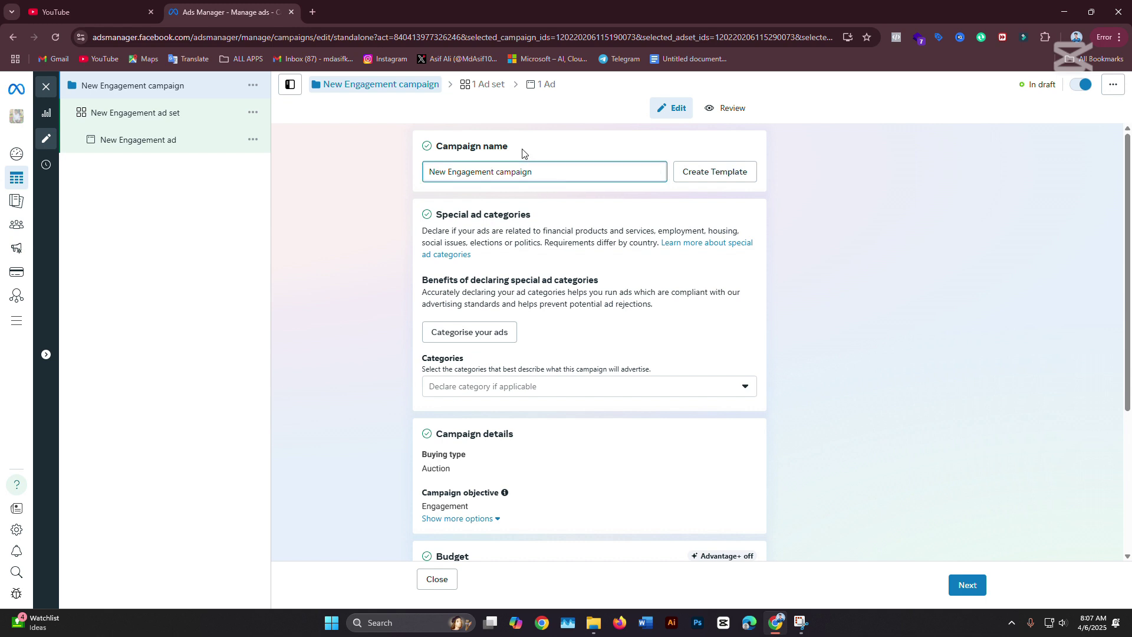
pyautogui.click(497, 21)
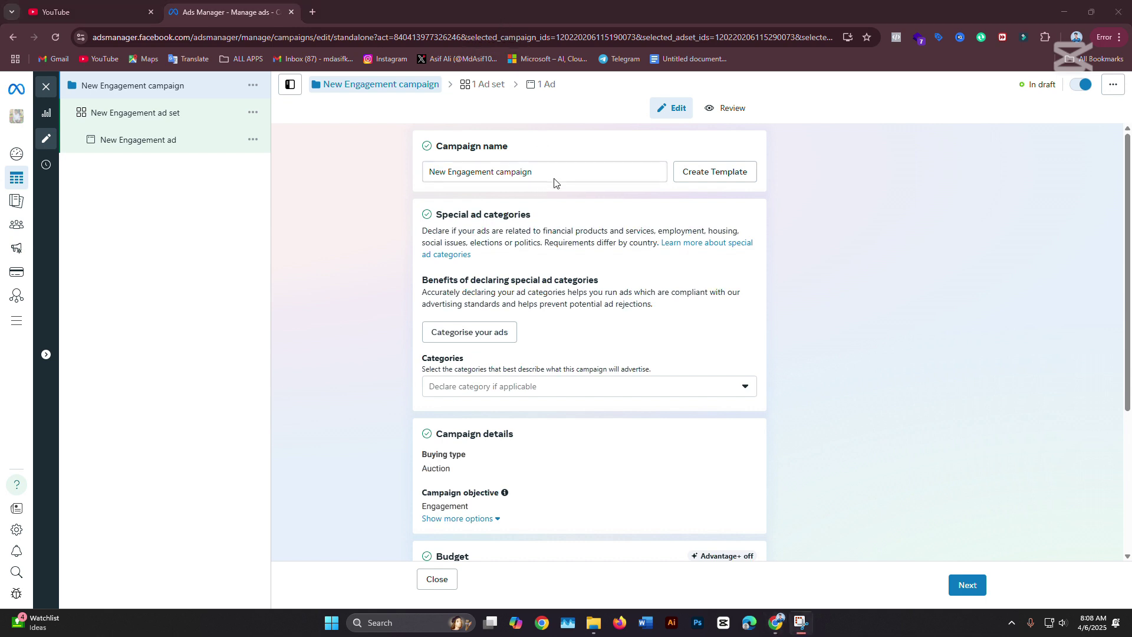
pyautogui.click(537, 170)
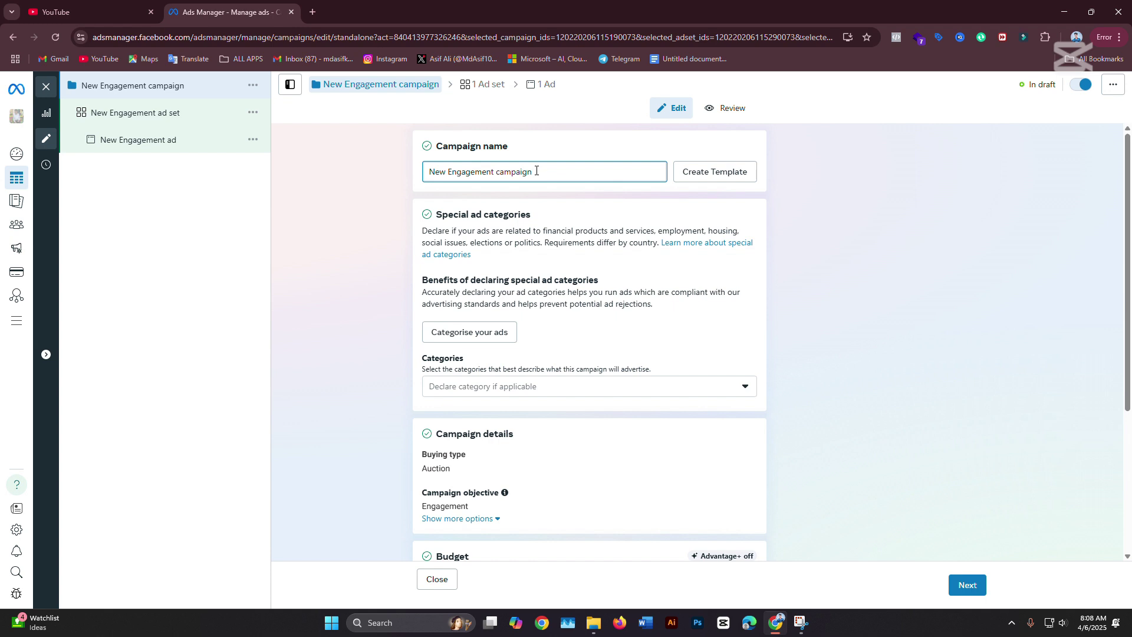
pyautogui.press('BackSpace')
pyautogui.press('BackSpace')
pyautogui.press('BackSpace')
pyautogui.press('BackSpace')
pyautogui.press('BackSpace')
pyautogui.press('BackSpace')
pyautogui.press('BackSpace')
pyautogui.press('BackSpace')
pyautogui.press('BackSpace')
pyautogui.press('BackSpace')
pyautogui.press('BackSpace')
pyautogui.press('BackSpace')
pyautogui.press('BackSpace')
pyautogui.press('BackSpace')
pyautogui.press('BackSpace')
pyautogui.press('BackSpace')
pyautogui.press('BackSpace')
pyautogui.press('BackSpace')
pyautogui.press('BackSpace')
pyautogui.press('BackSpace')
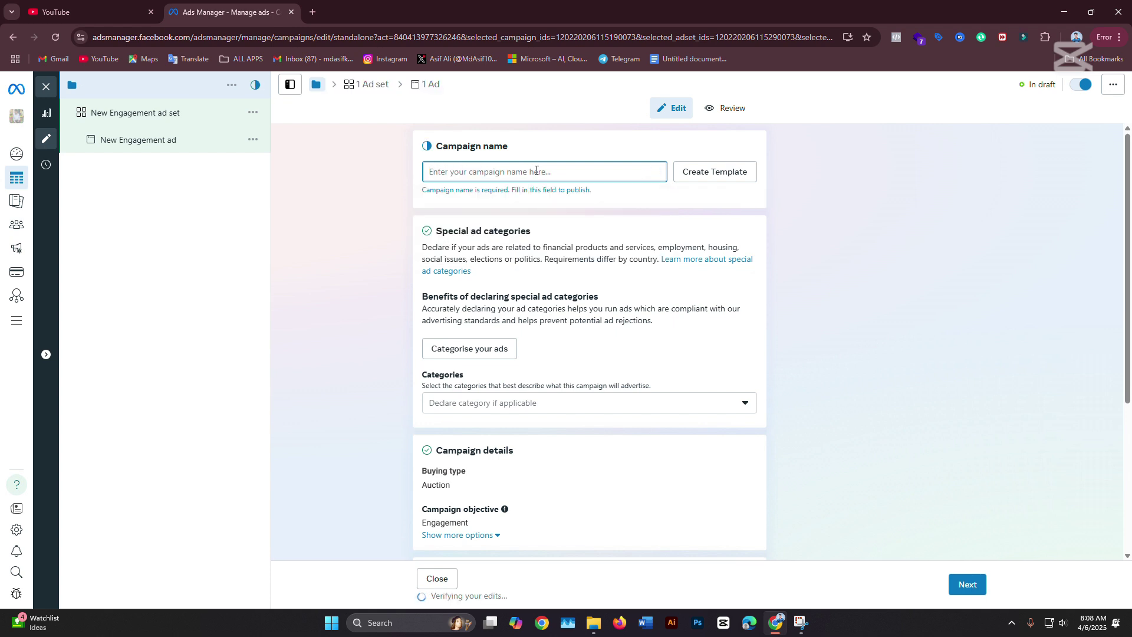
pyautogui.write('!%')
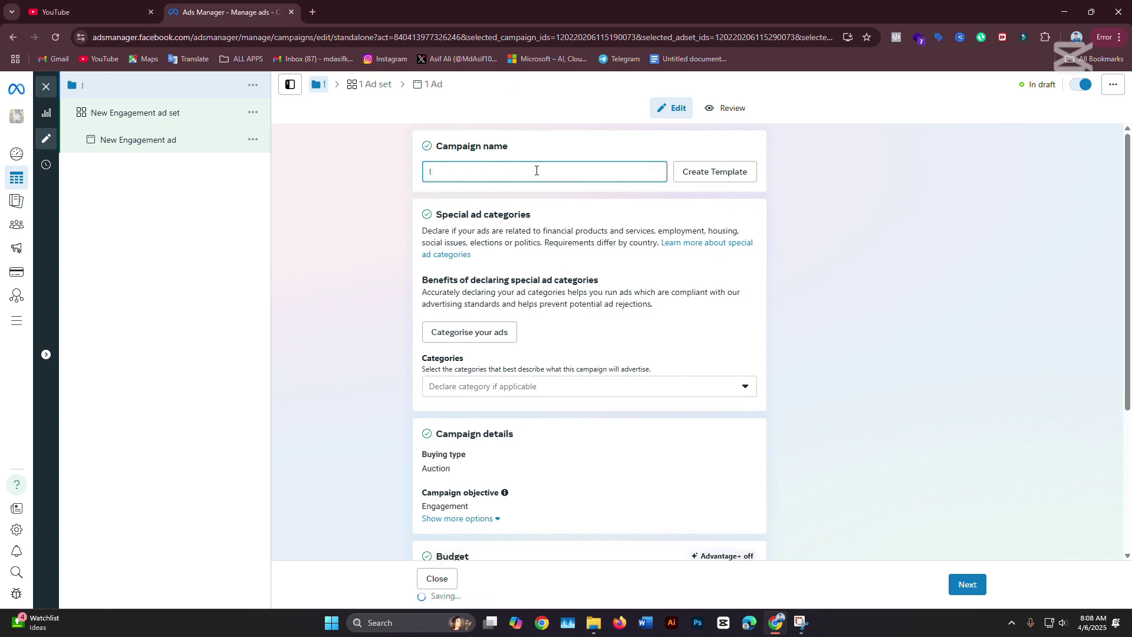
pyautogui.press('BackSpace')
pyautogui.press('BackSpace')
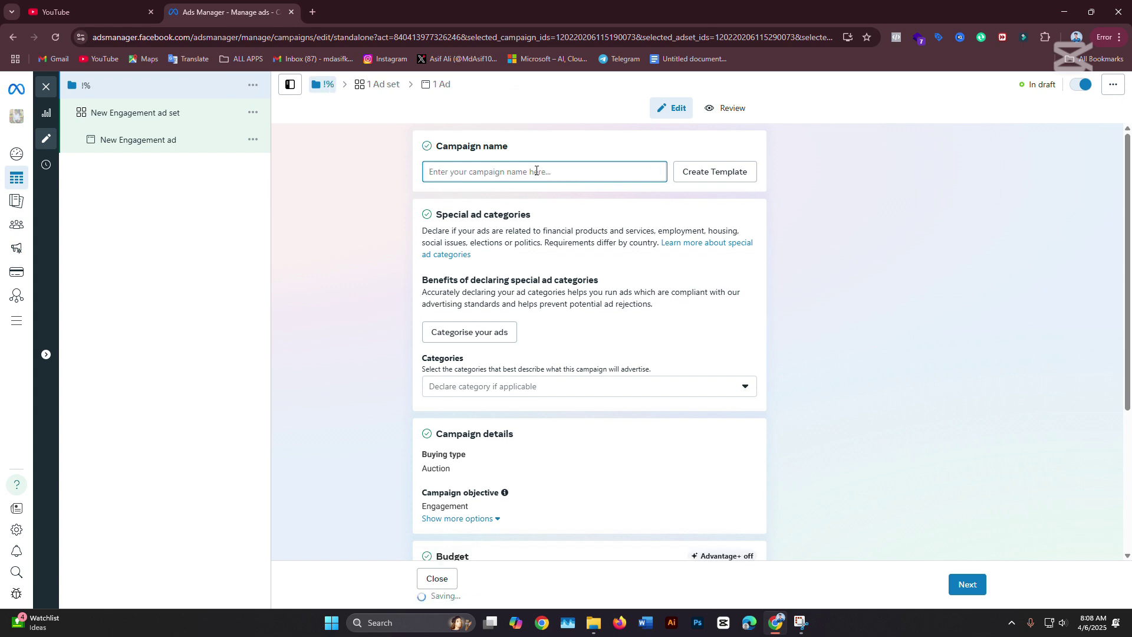
pyautogui.write('15')
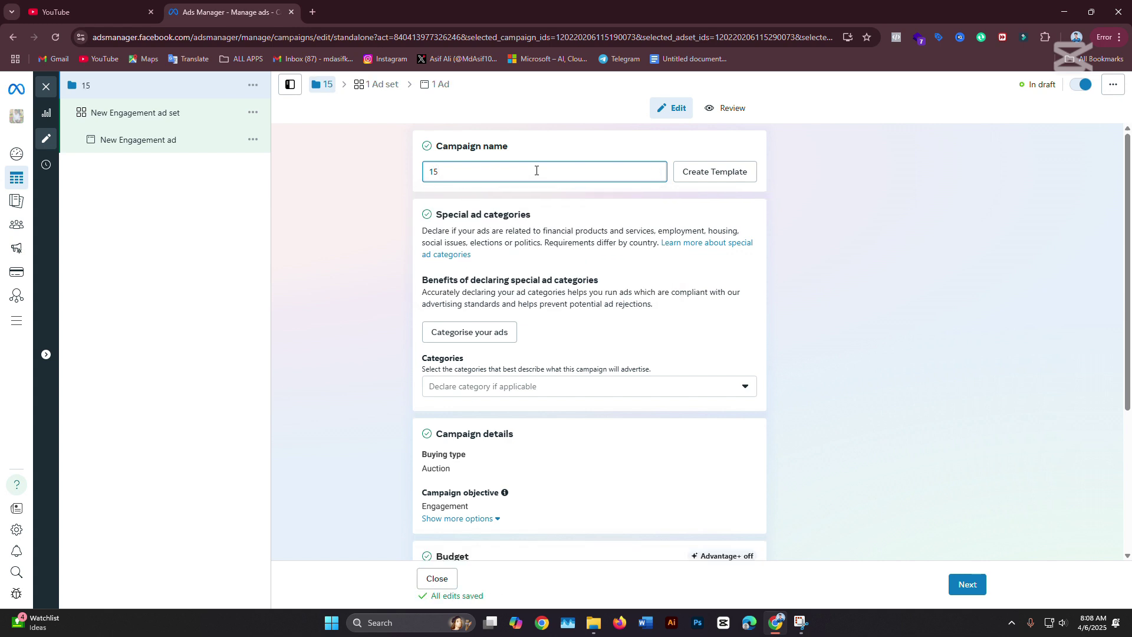
pyautogui.write('$')
pyautogui.moveTo(450, 171); pyautogui.dragTo(430, 172)
pyautogui.rightClick(435, 173)
pyautogui.click(457, 232)
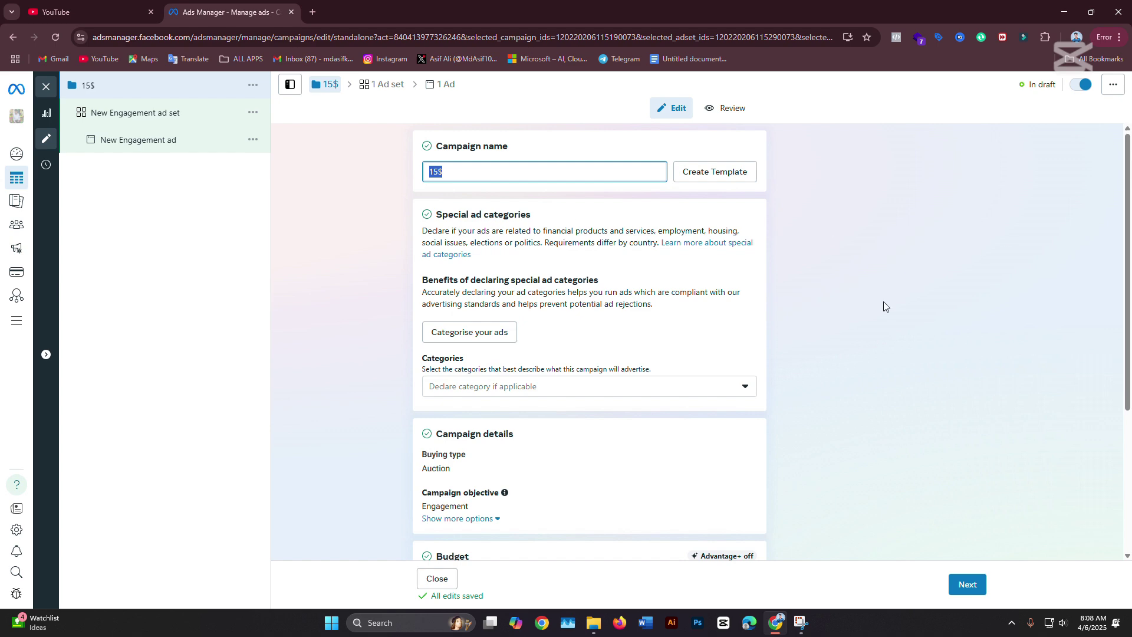
# - Check the campaign's buying type, objective and budget strategy, and continue to the ad set settings
pyautogui.scroll(-1, 656, 319)
pyautogui.scroll(-3, 656, 319)
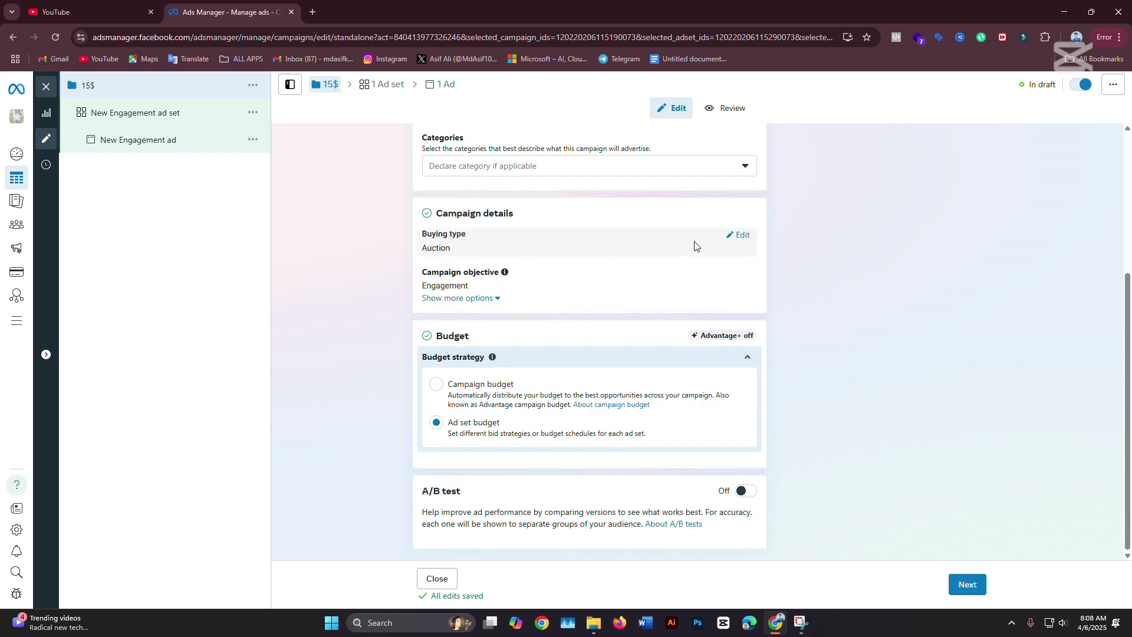
pyautogui.click(740, 235)
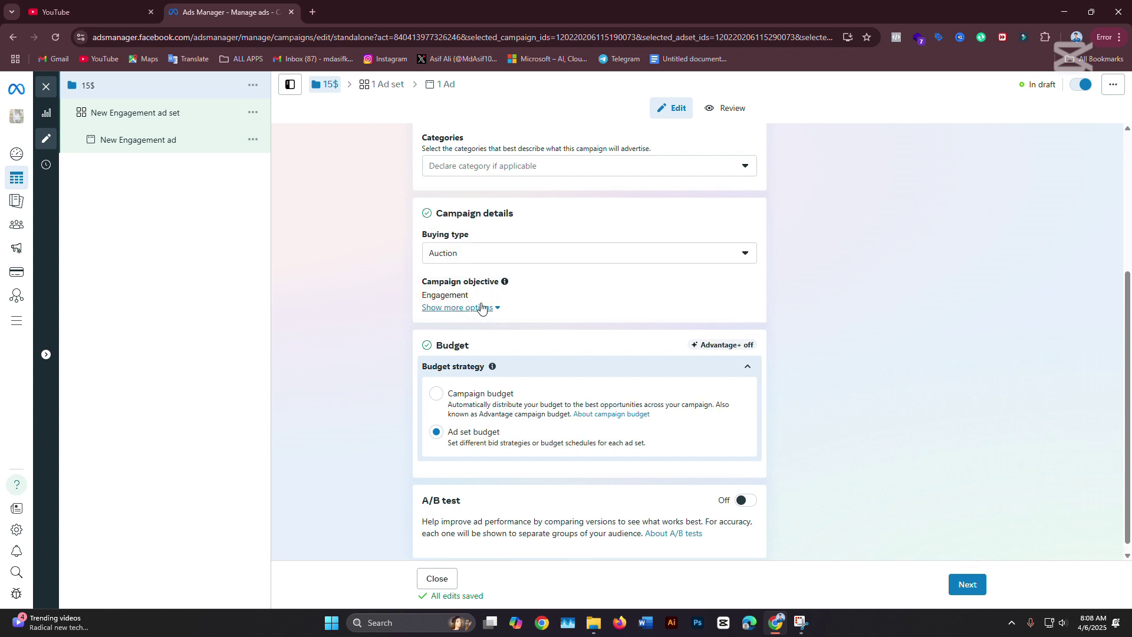
pyautogui.click(743, 283)
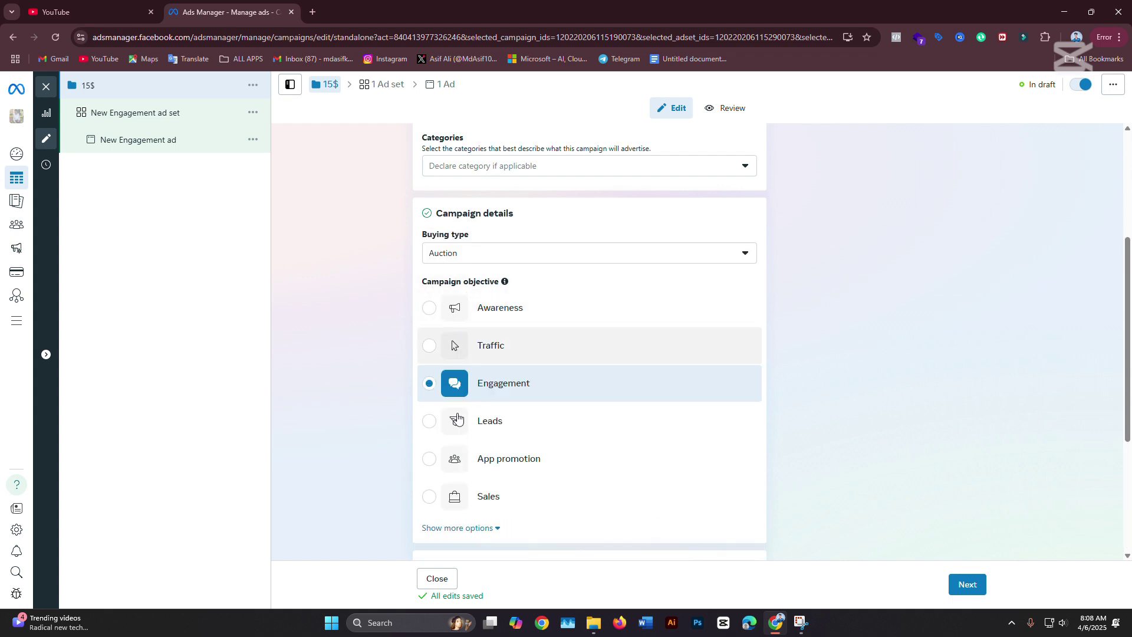
pyautogui.scroll(-4, 554, 200)
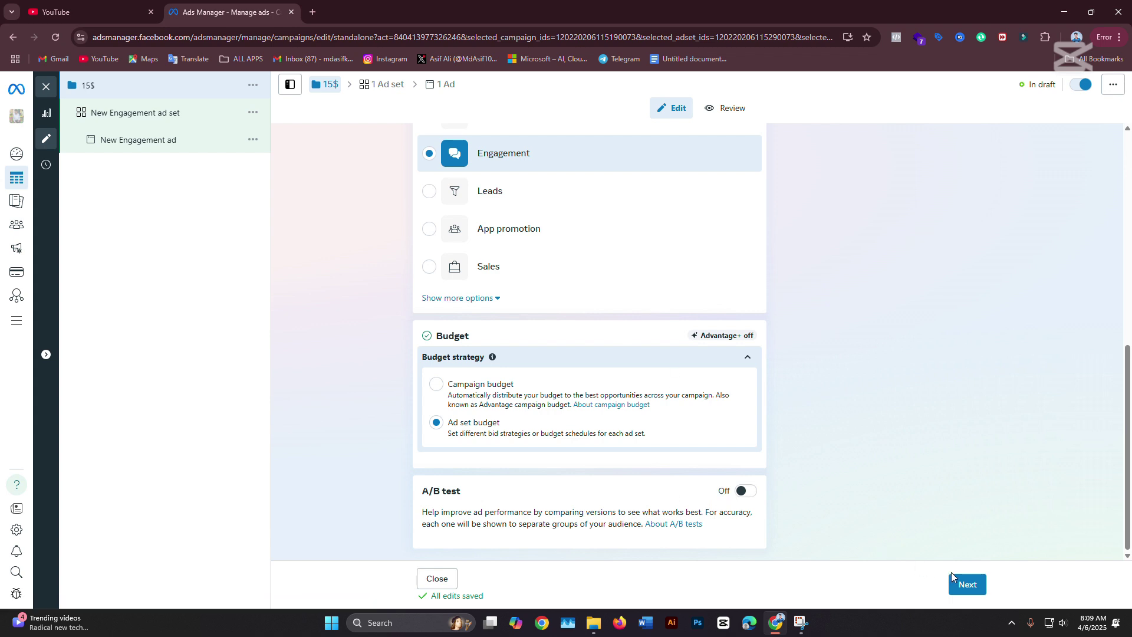
pyautogui.click(969, 585)
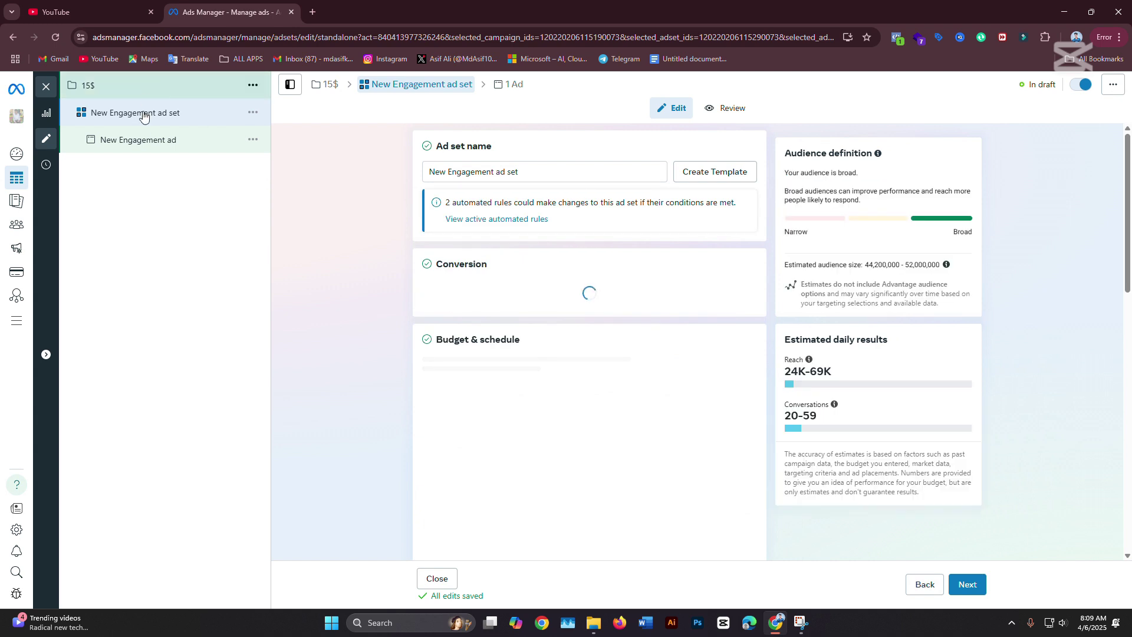
# - Replace the ad set name with the copied campaign name, 15$
pyautogui.click(596, 174)
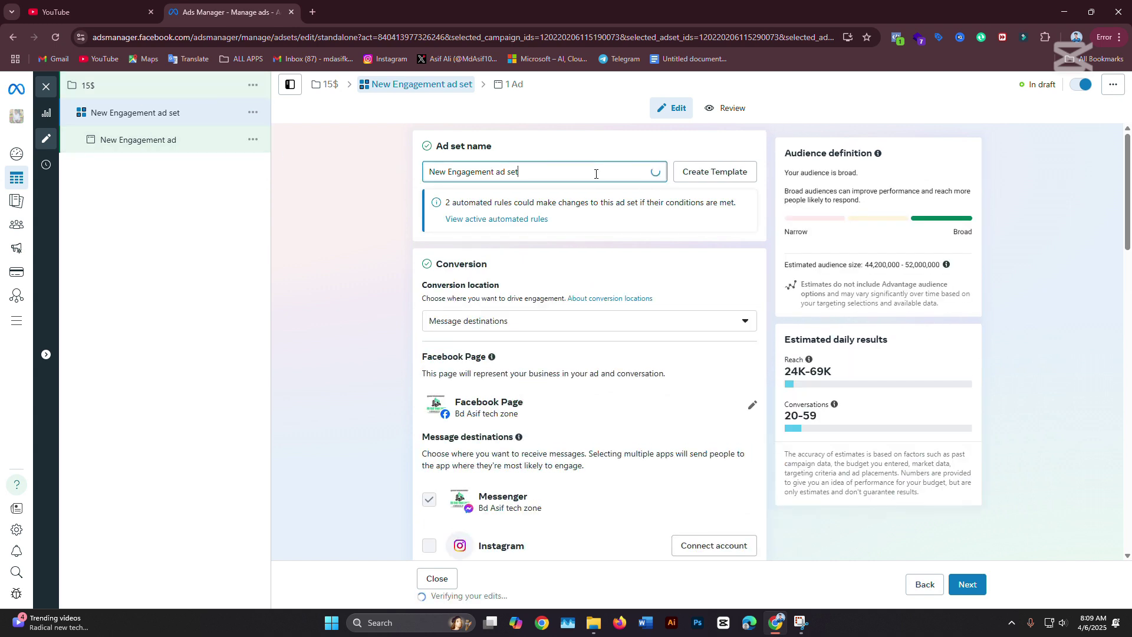
pyautogui.press('BackSpace')
pyautogui.press('BackSpace')
pyautogui.press('BackSpace')
pyautogui.press('BackSpace')
pyautogui.press('BackSpace')
pyautogui.press('BackSpace')
pyautogui.press('BackSpace')
pyautogui.press('BackSpace')
pyautogui.press('BackSpace')
pyautogui.press('BackSpace')
pyautogui.press('BackSpace')
pyautogui.press('BackSpace')
pyautogui.press('BackSpace')
pyautogui.press('BackSpace')
pyautogui.press('BackSpace')
pyautogui.press('BackSpace')
pyautogui.press('BackSpace')
pyautogui.press('BackSpace')
pyautogui.press('BackSpace')
pyautogui.press('BackSpace')
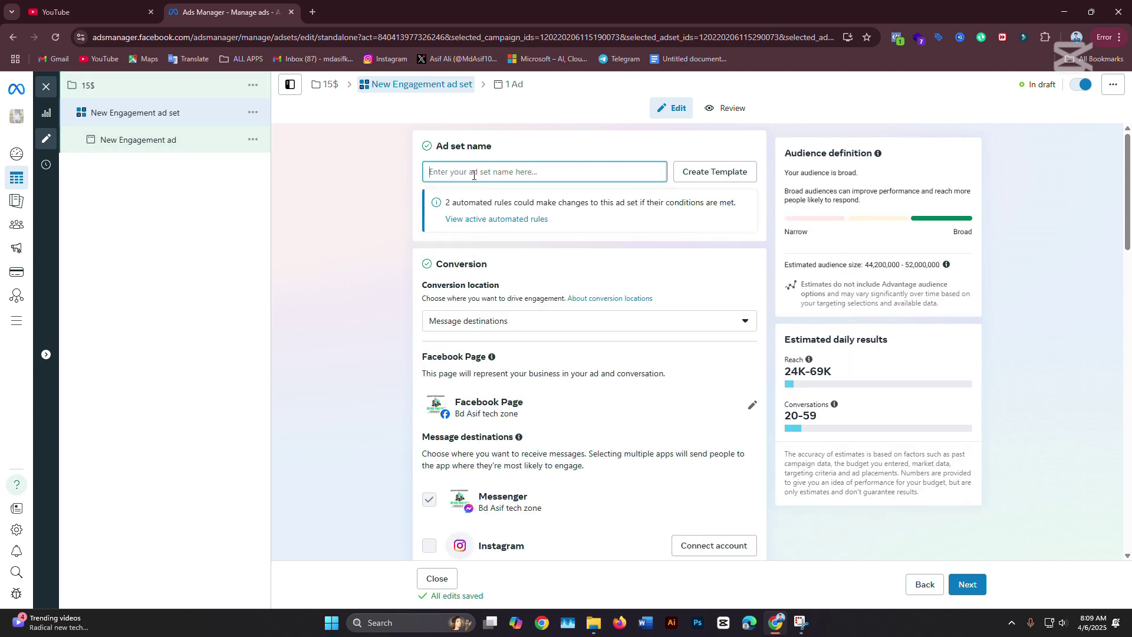
pyautogui.rightClick(474, 171)
pyautogui.click(518, 291)
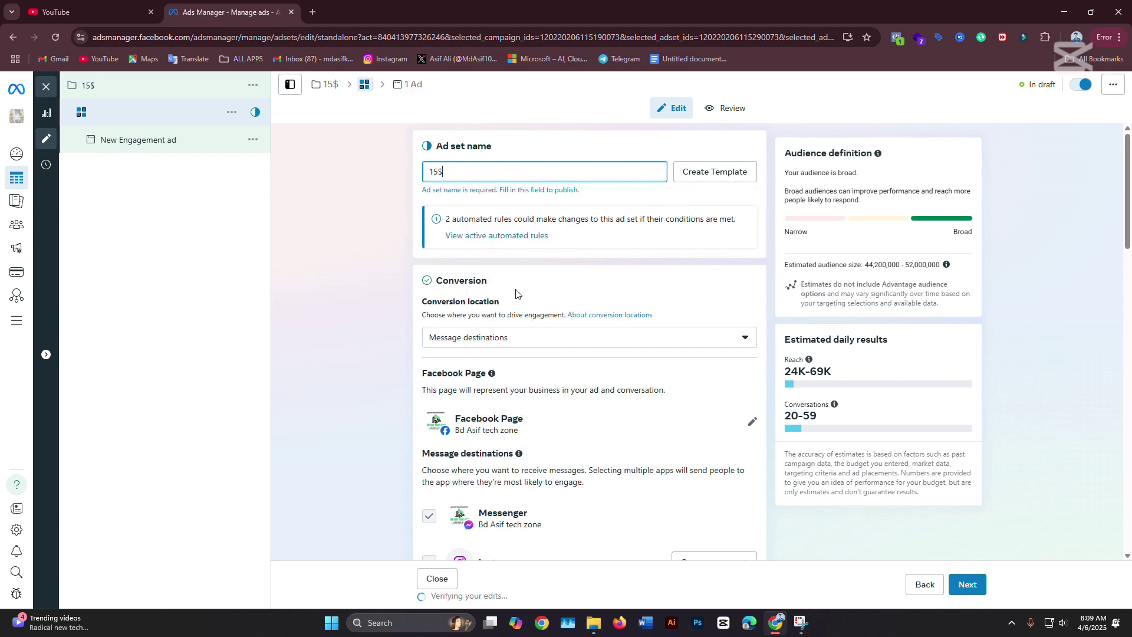
# - Review the available conversion locations for the ad set and keep Message destinations selected
pyautogui.scroll(-3, 463, 235)
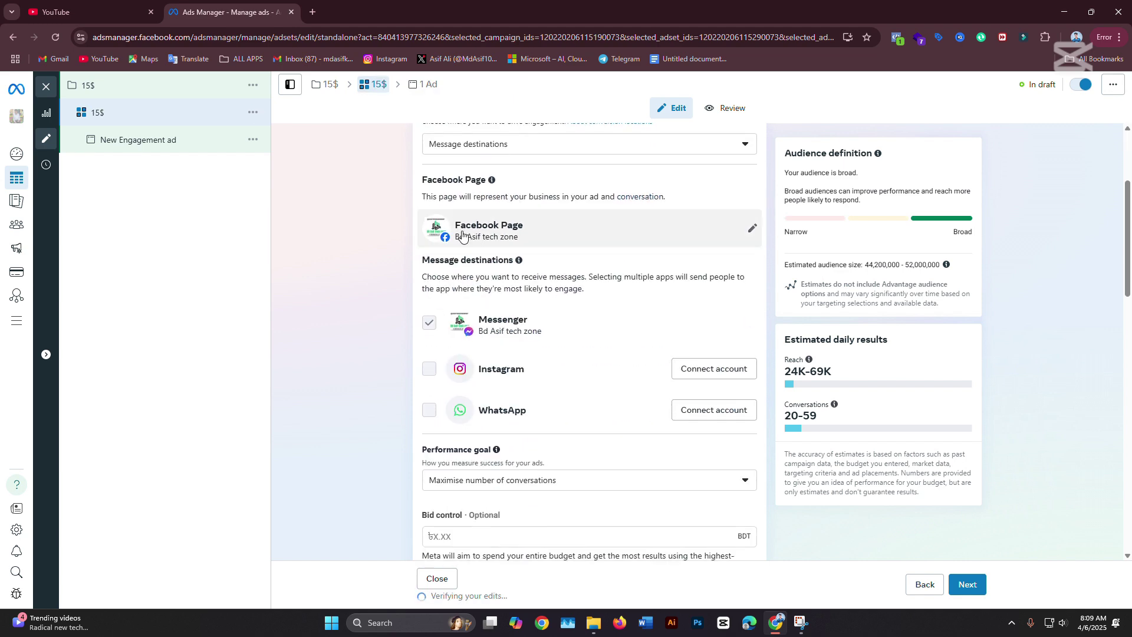
pyautogui.scroll(3, 463, 234)
pyautogui.click(752, 321)
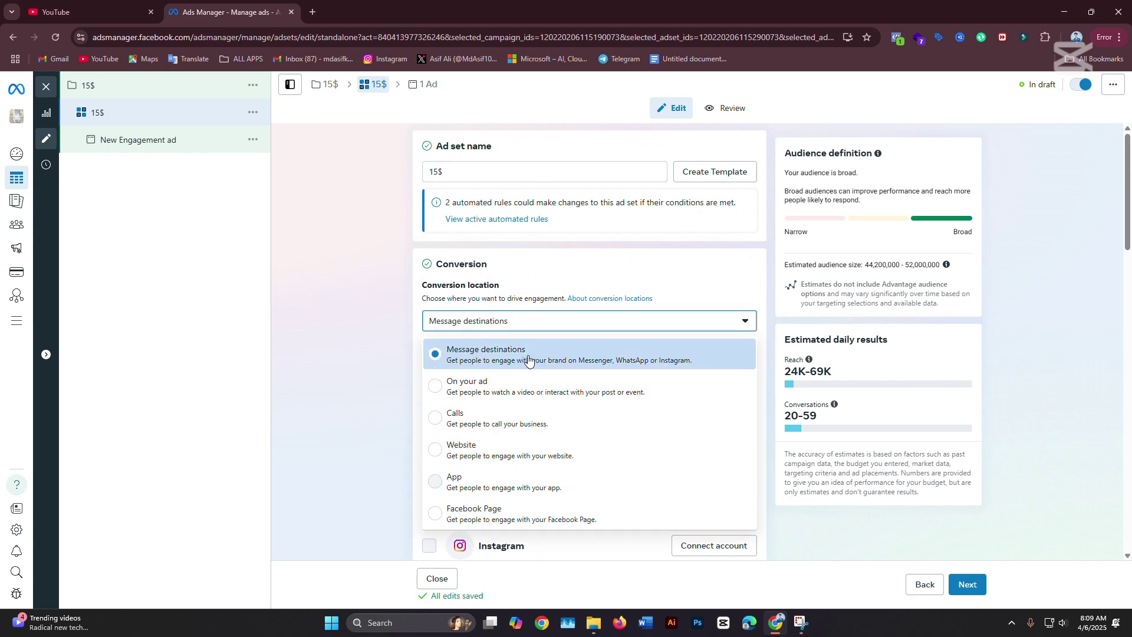
pyautogui.scroll(-3, 543, 413)
pyautogui.scroll(3, 544, 407)
pyautogui.click(446, 340)
# - Set the Facebook Page representing the business in the ad set to Gaming c01
pyautogui.scroll(-2, 348, 283)
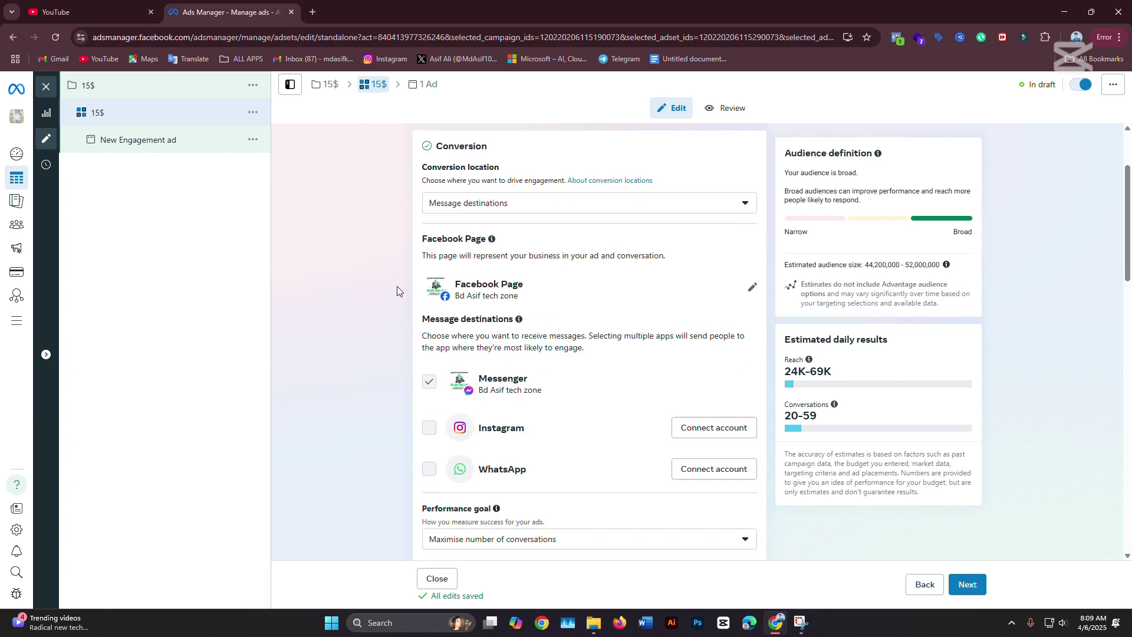
pyautogui.click(753, 292)
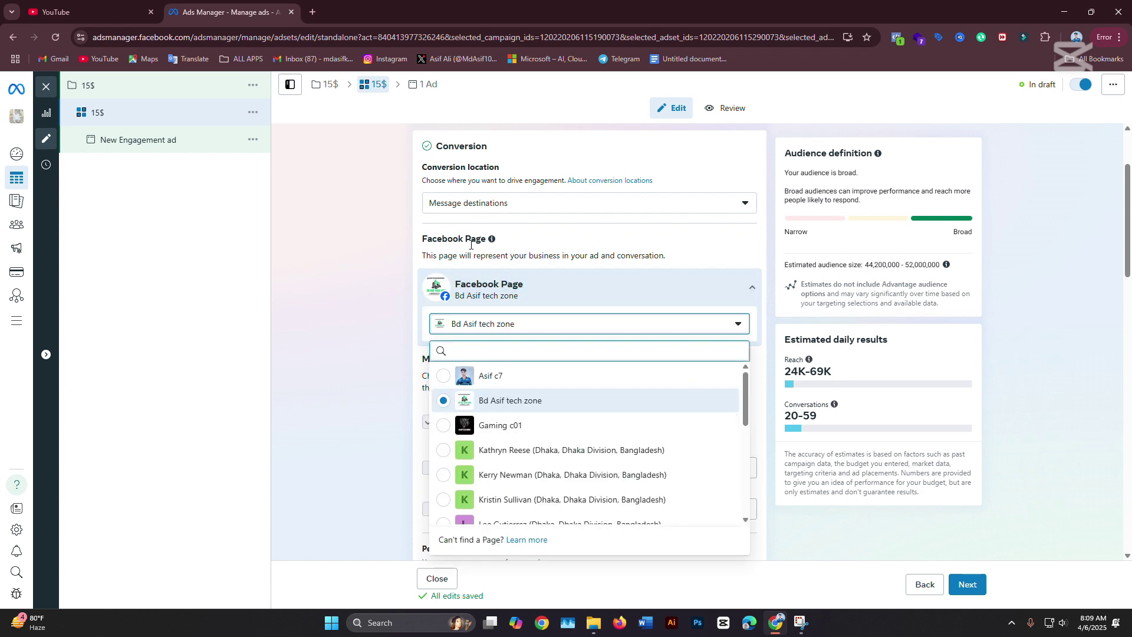
pyautogui.click(557, 431)
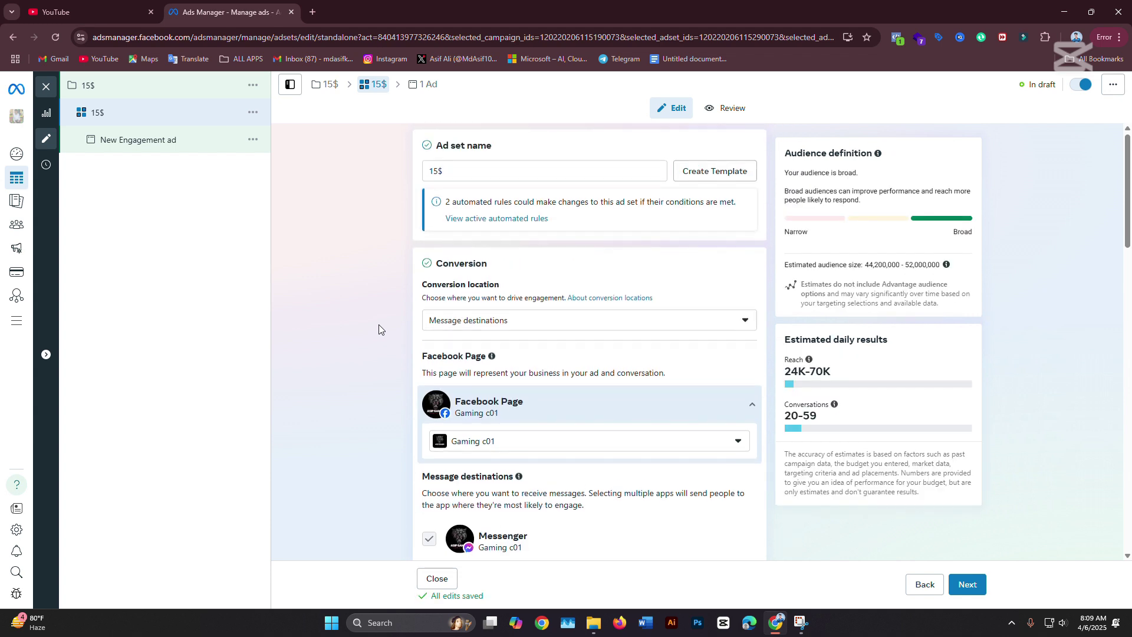
# - Review the ad set's message destinations, performance goal, bid control, and budget and schedule settings
pyautogui.scroll(-2, 380, 329)
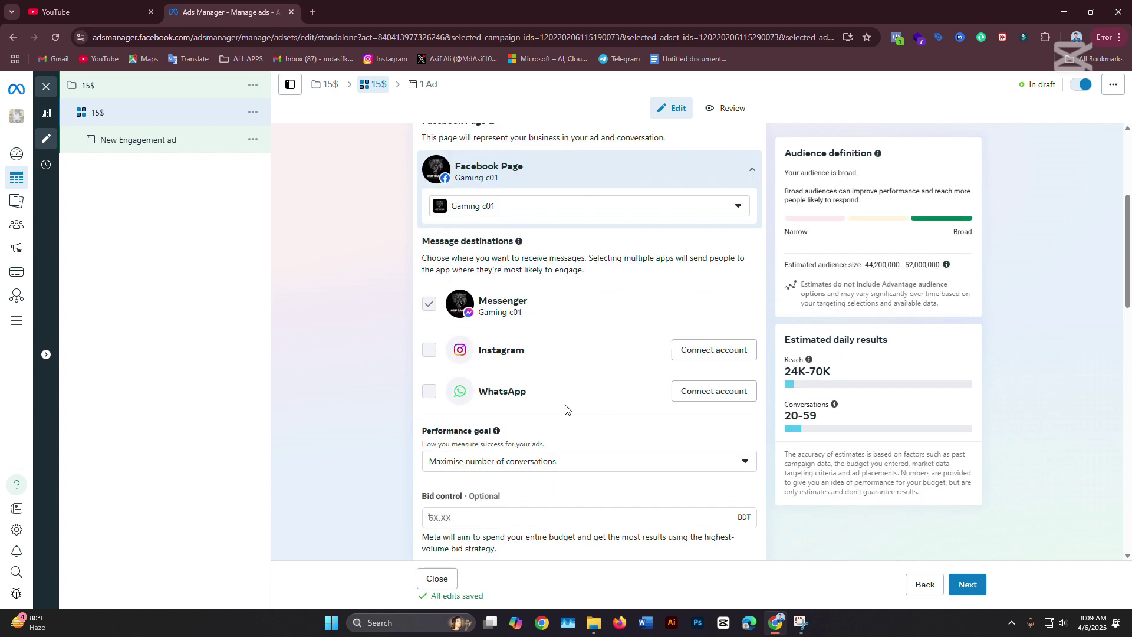
pyautogui.scroll(-2, 567, 404)
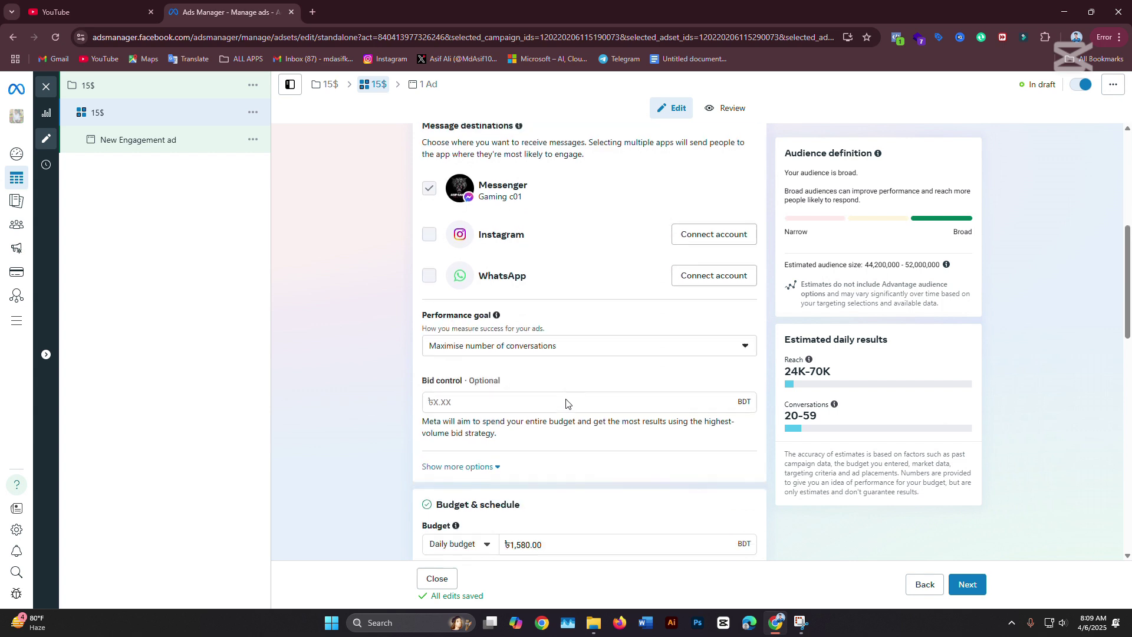
pyautogui.scroll(-2, 581, 387)
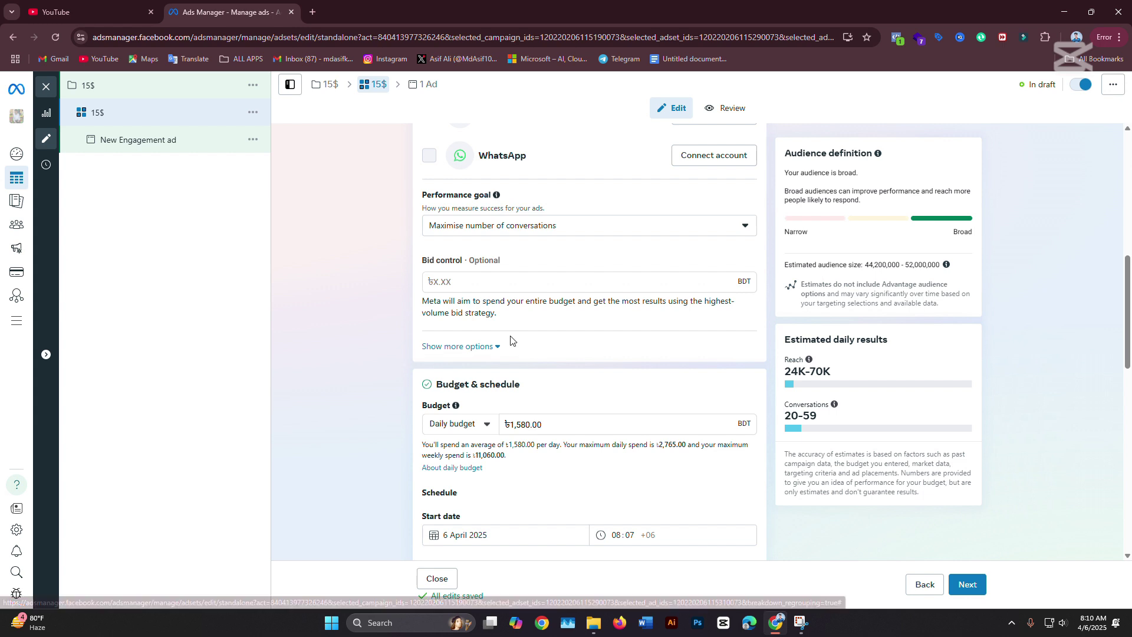
pyautogui.scroll(-1, 496, 341)
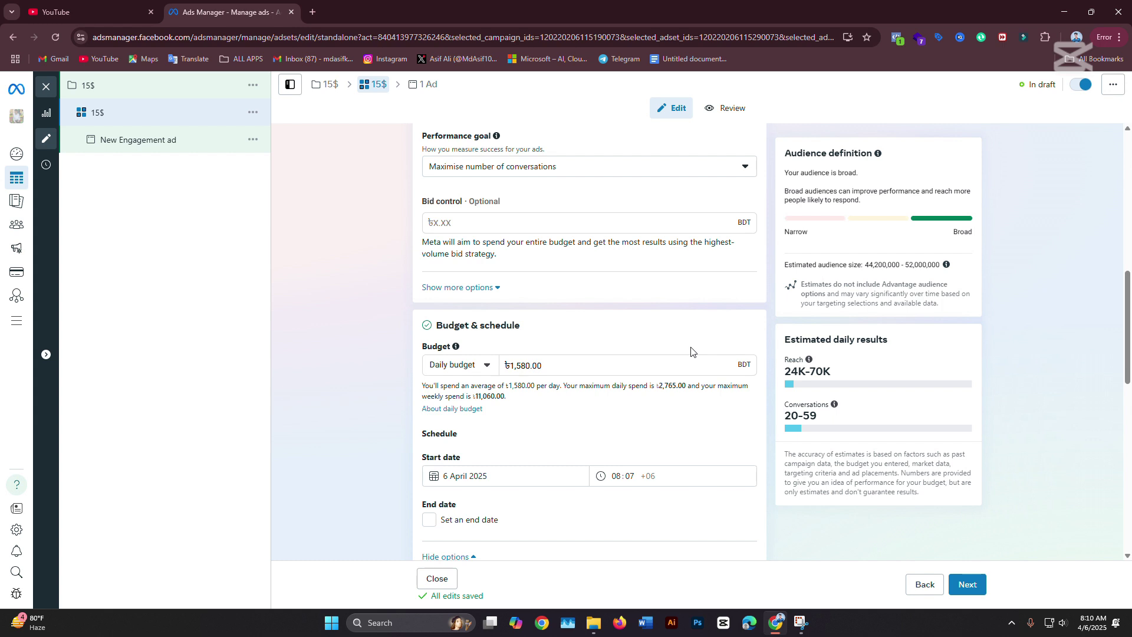
# - Look over the ad set from its name down to its placements and open the audience locations for editing
pyautogui.scroll(5, 691, 352)
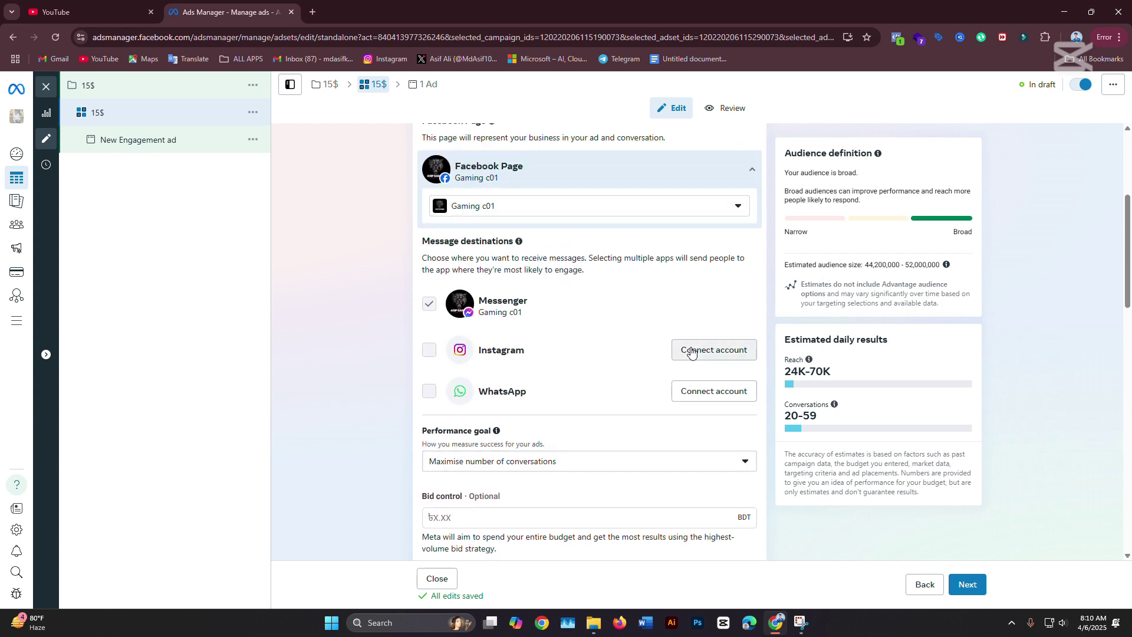
pyautogui.scroll(4, 691, 352)
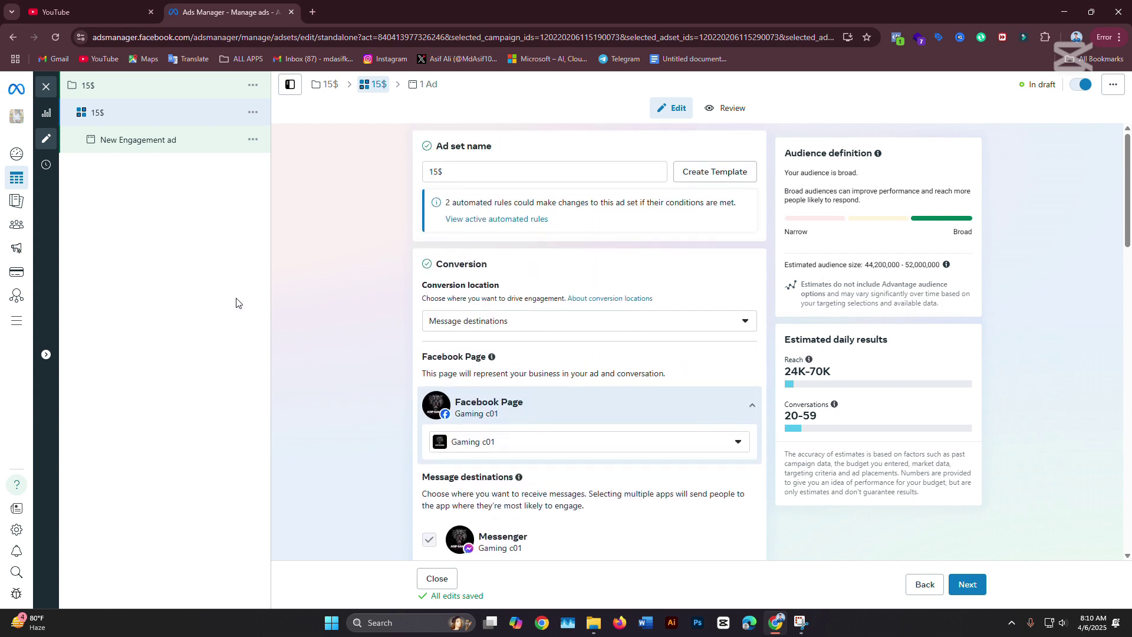
pyautogui.scroll(-12, 578, 342)
pyautogui.scroll(9, 578, 342)
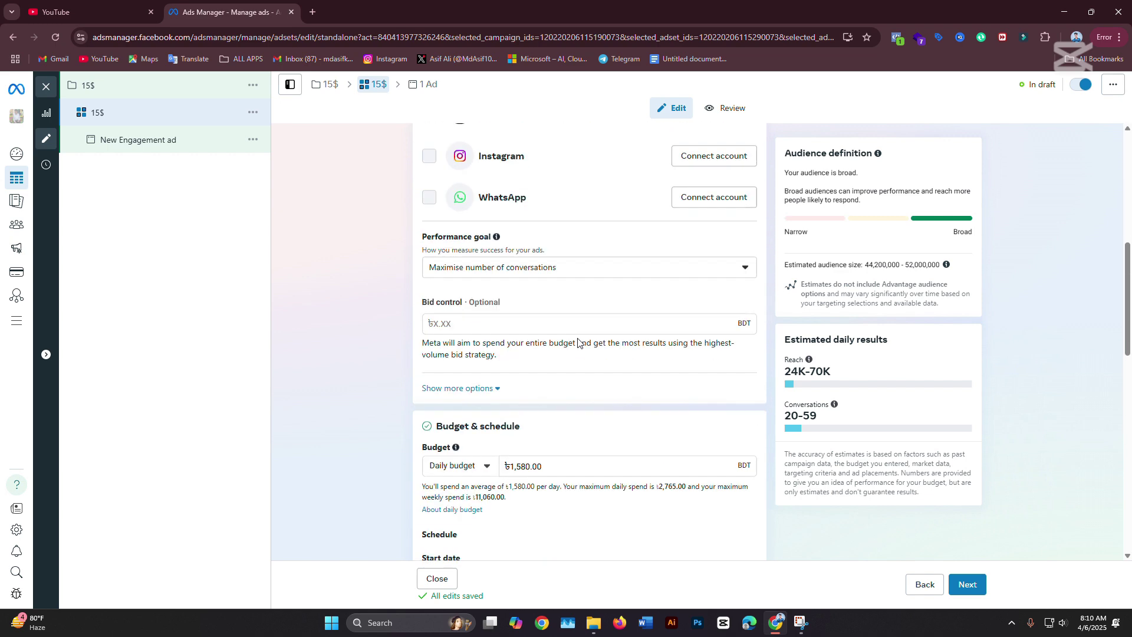
pyautogui.scroll(-5, 578, 343)
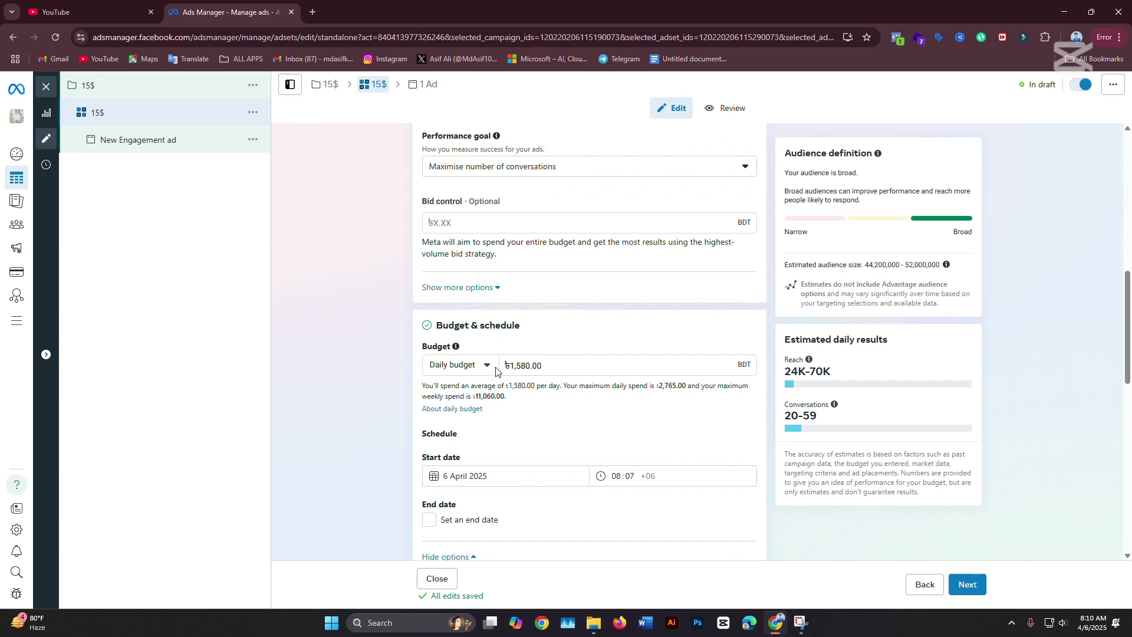
pyautogui.scroll(-1, 496, 372)
pyautogui.scroll(-11, 495, 371)
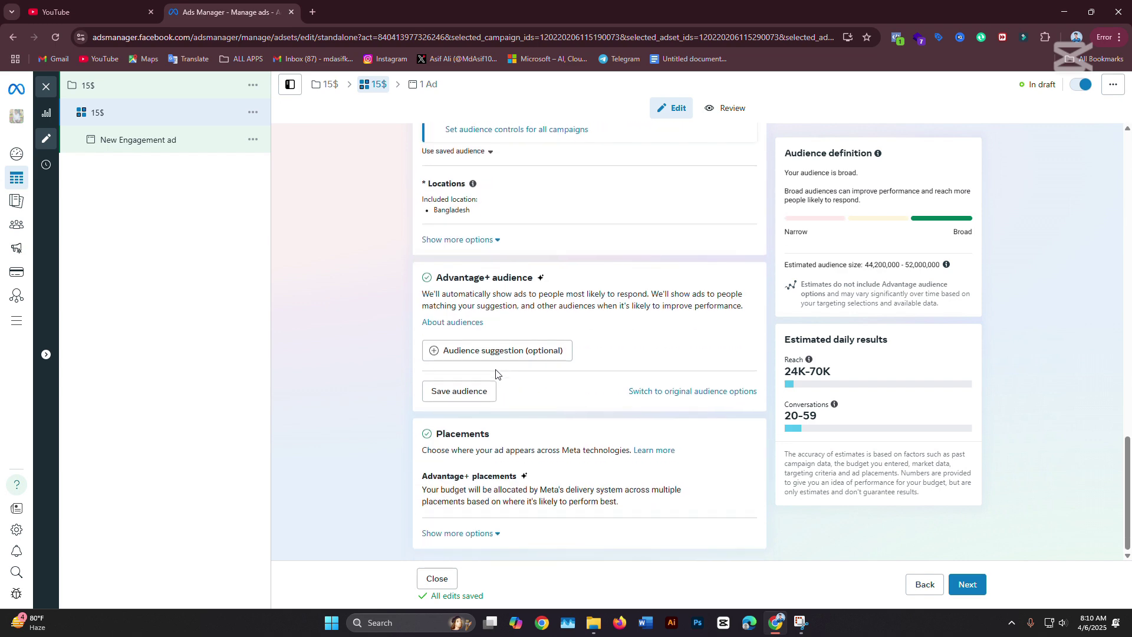
pyautogui.scroll(3, 496, 374)
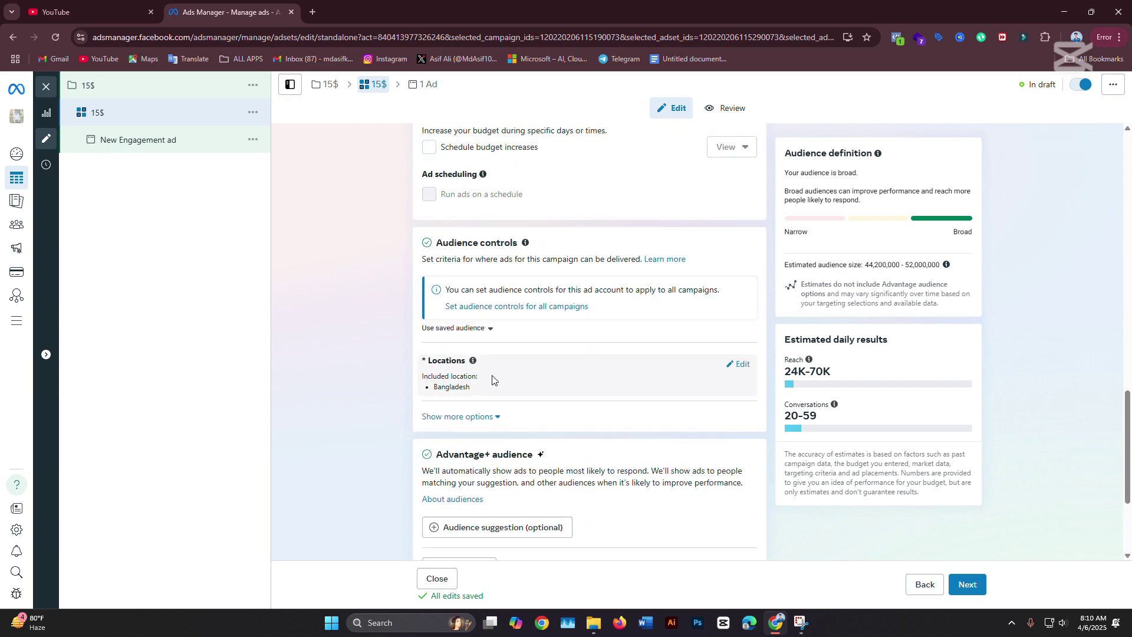
pyautogui.click(741, 365)
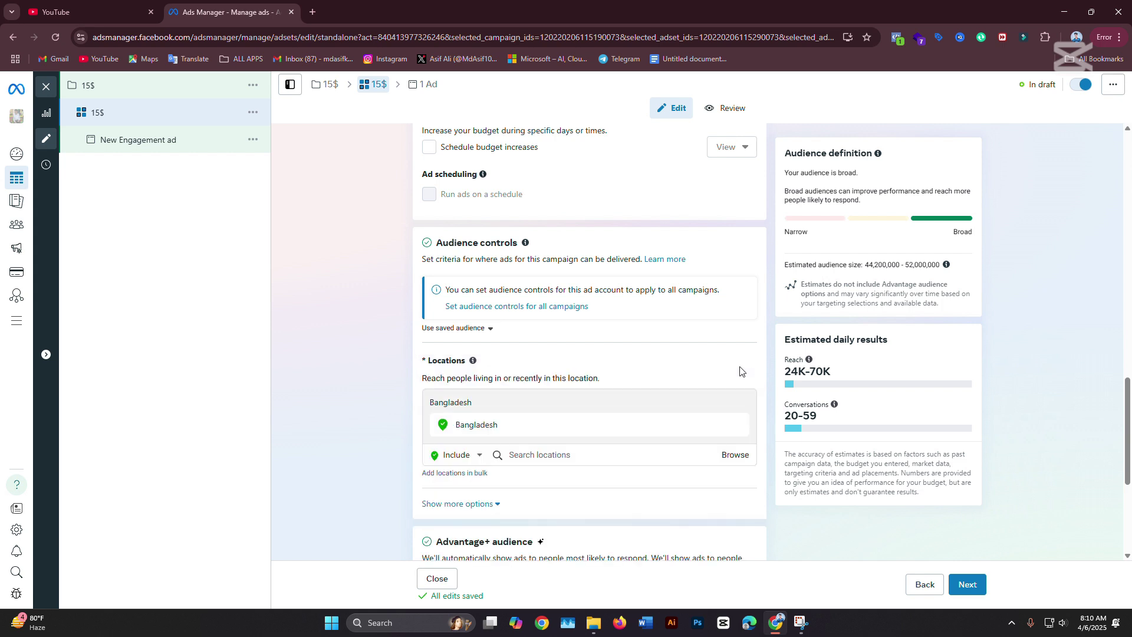
# - Set the ad set's daily budget to 150 BDT
pyautogui.scroll(6, 626, 436)
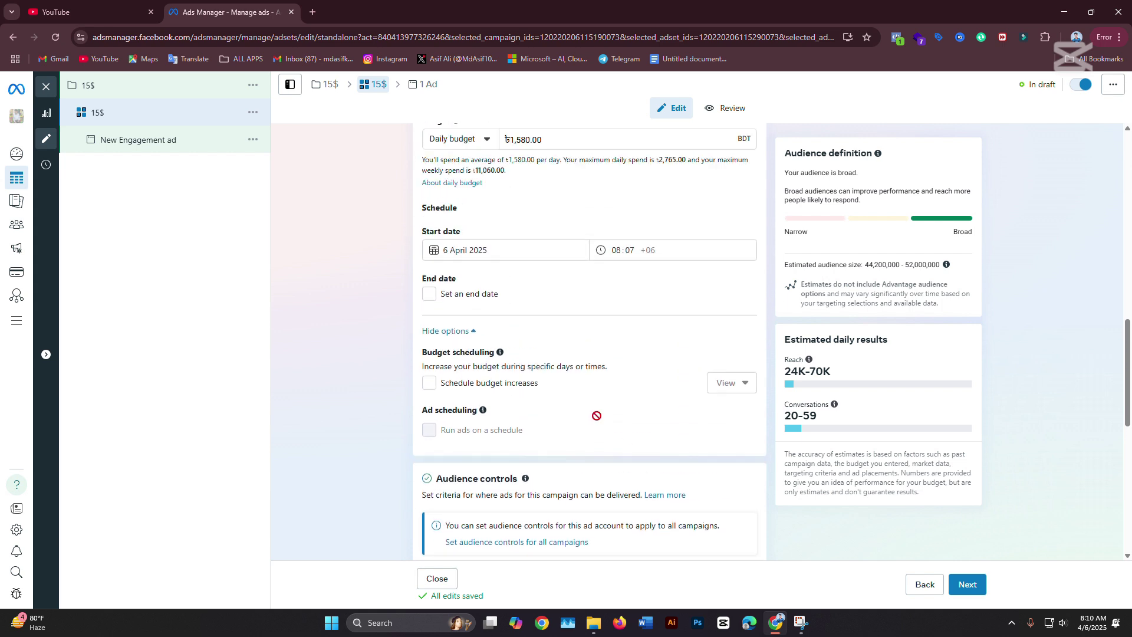
pyautogui.scroll(1, 513, 303)
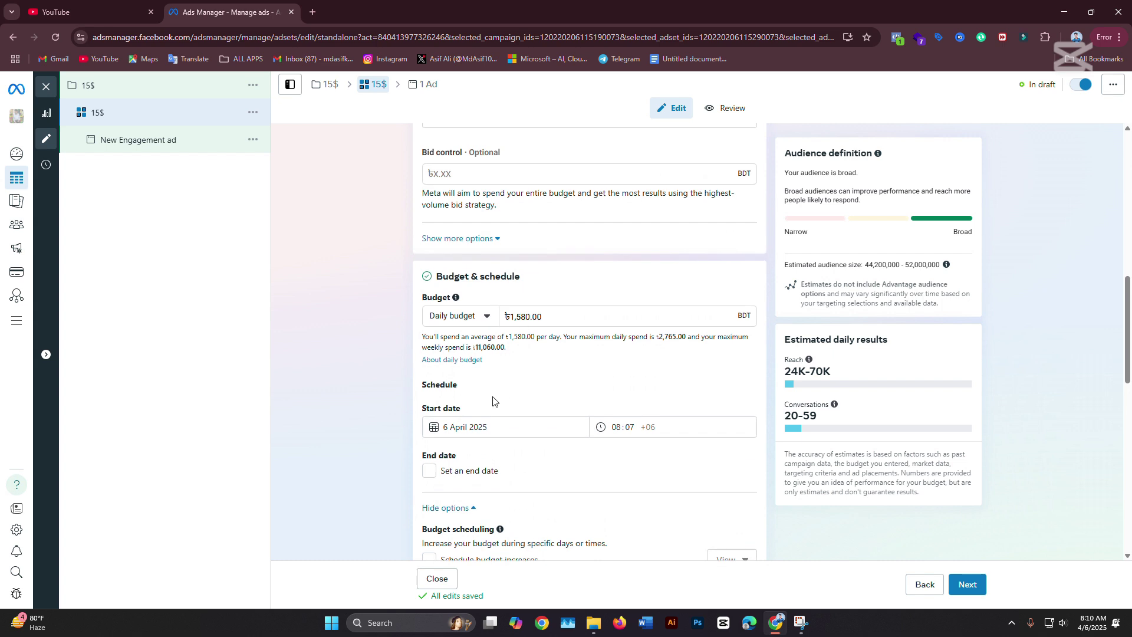
pyautogui.click(556, 316)
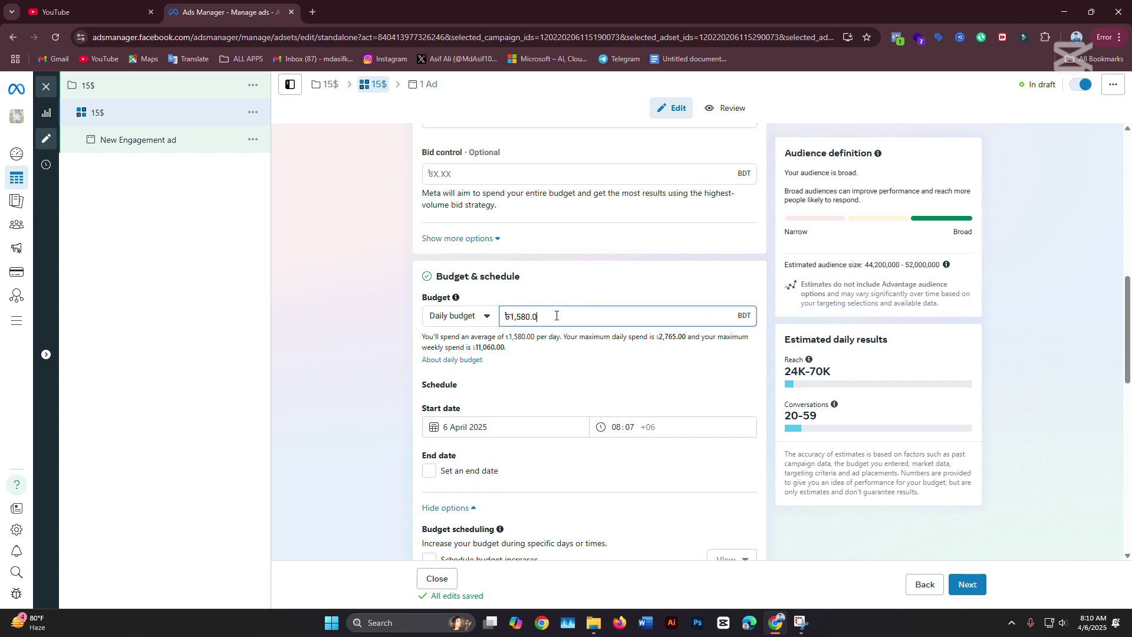
pyautogui.press('BackSpace')
pyautogui.press('BackSpace')
pyautogui.press('BackSpace')
pyautogui.press('BackSpace')
pyautogui.press('BackSpace')
pyautogui.press('BackSpace')
pyautogui.press('BackSpace')
pyautogui.press('BackSpace')
pyautogui.press('BackSpace')
pyautogui.write('150')
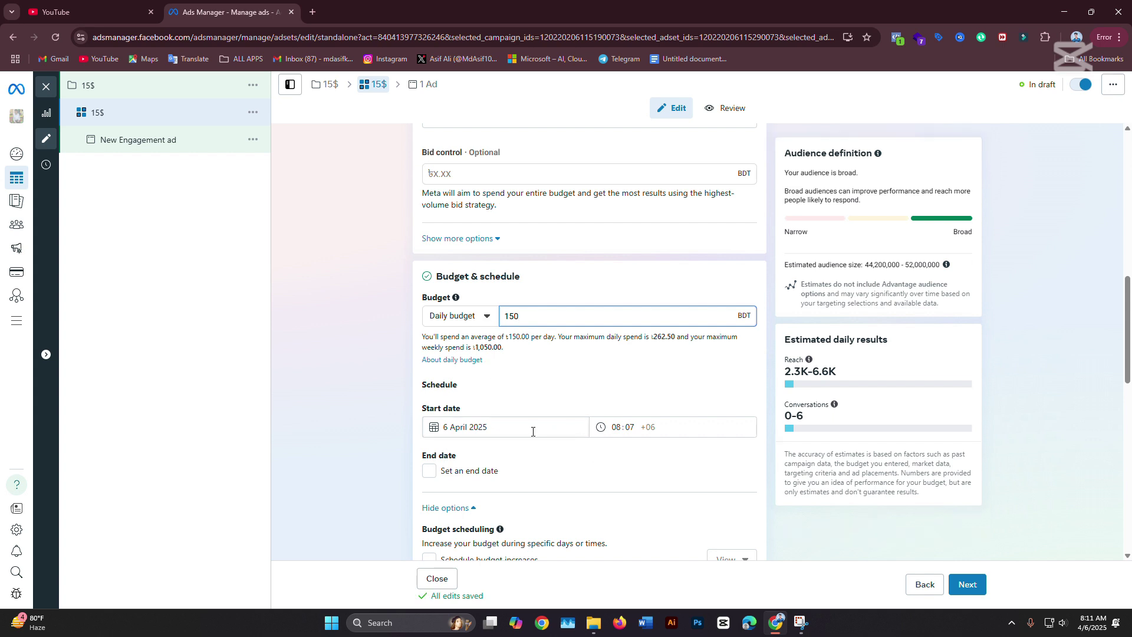
# - Schedule the ad set to start on 7 April 2025 and end on 17 April 2025
pyautogui.click(484, 428)
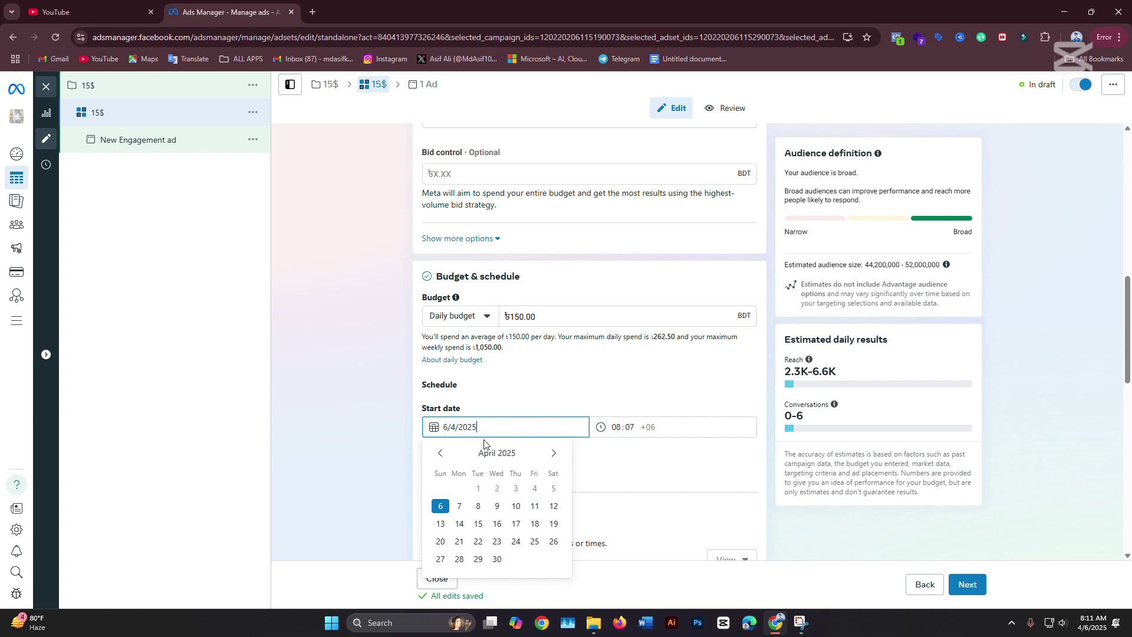
pyautogui.click(461, 505)
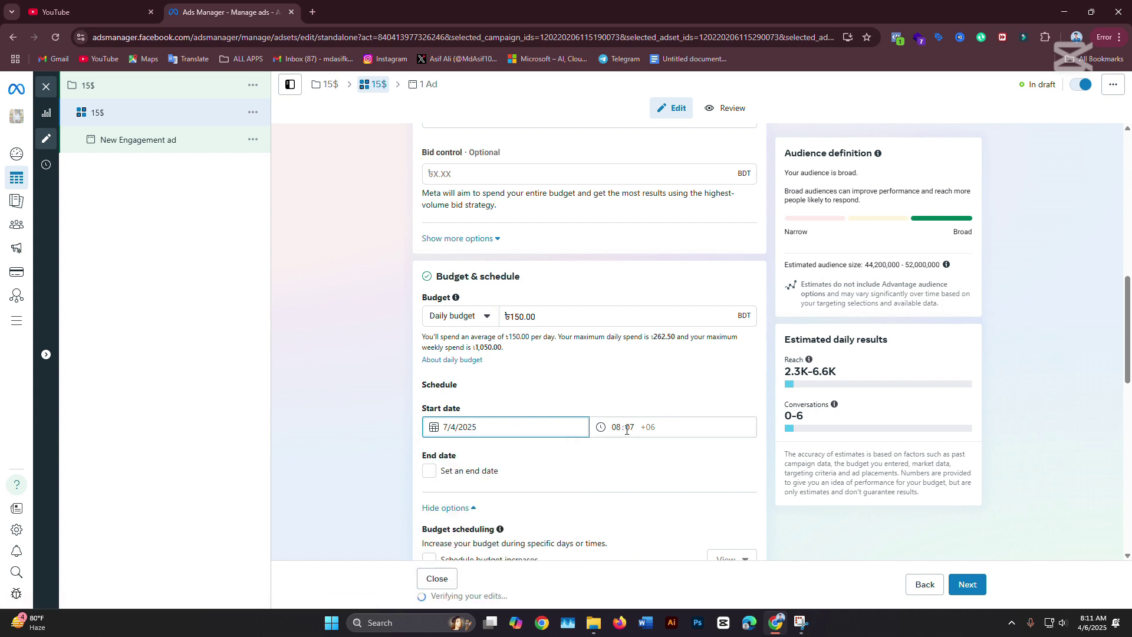
pyautogui.scroll(-1, 450, 435)
pyautogui.click(430, 412)
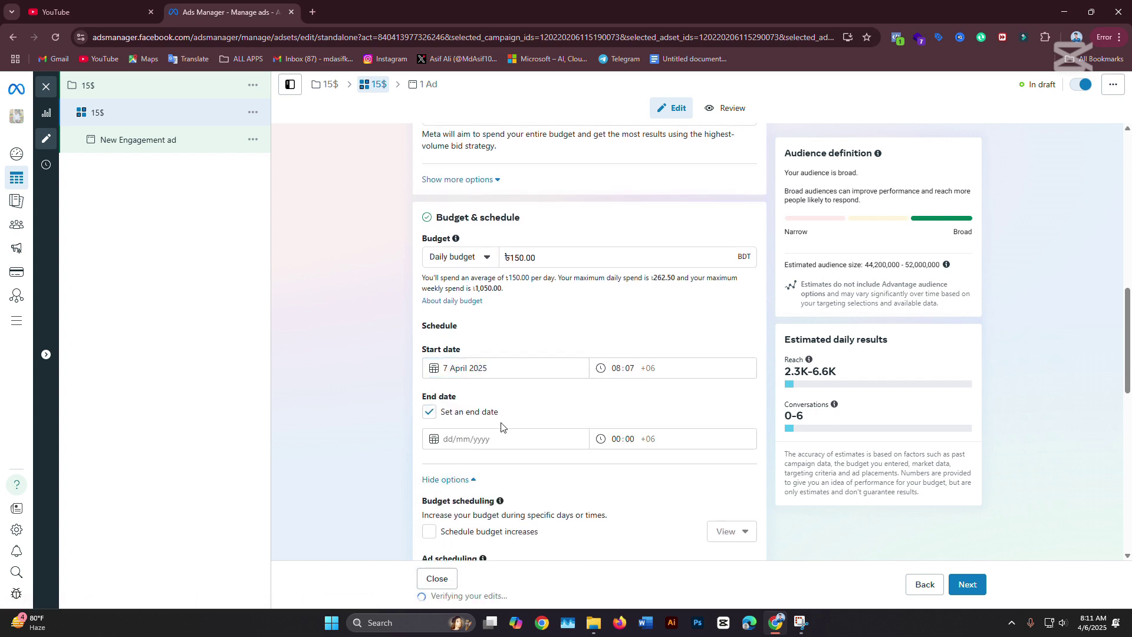
pyautogui.scroll(-1, 505, 425)
pyautogui.click(514, 384)
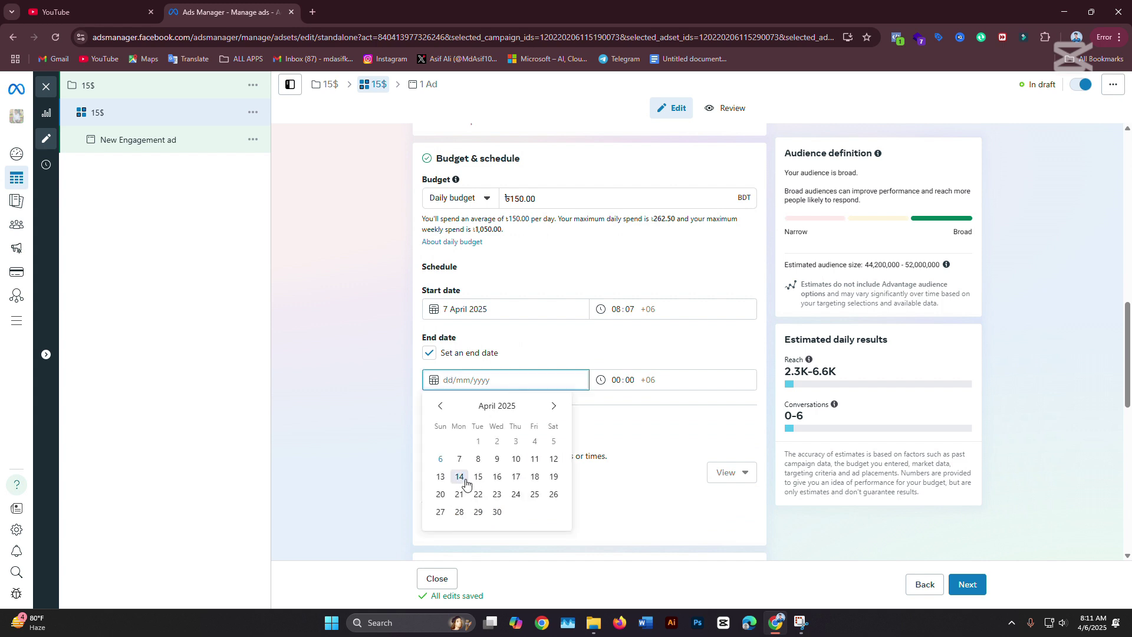
pyautogui.click(516, 476)
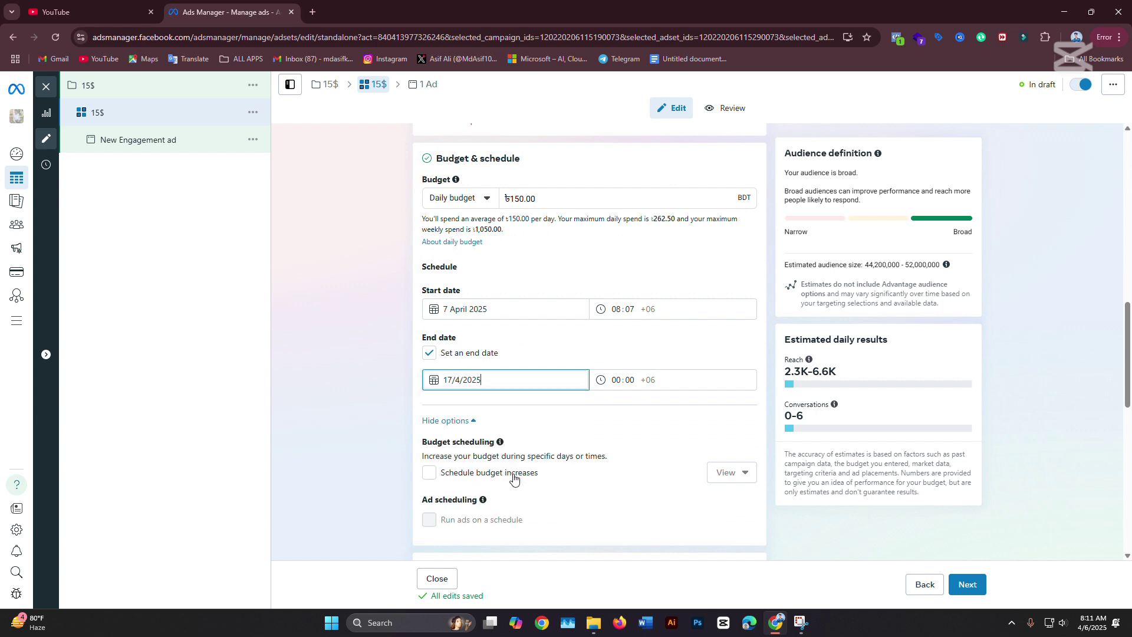
pyautogui.scroll(1, 613, 377)
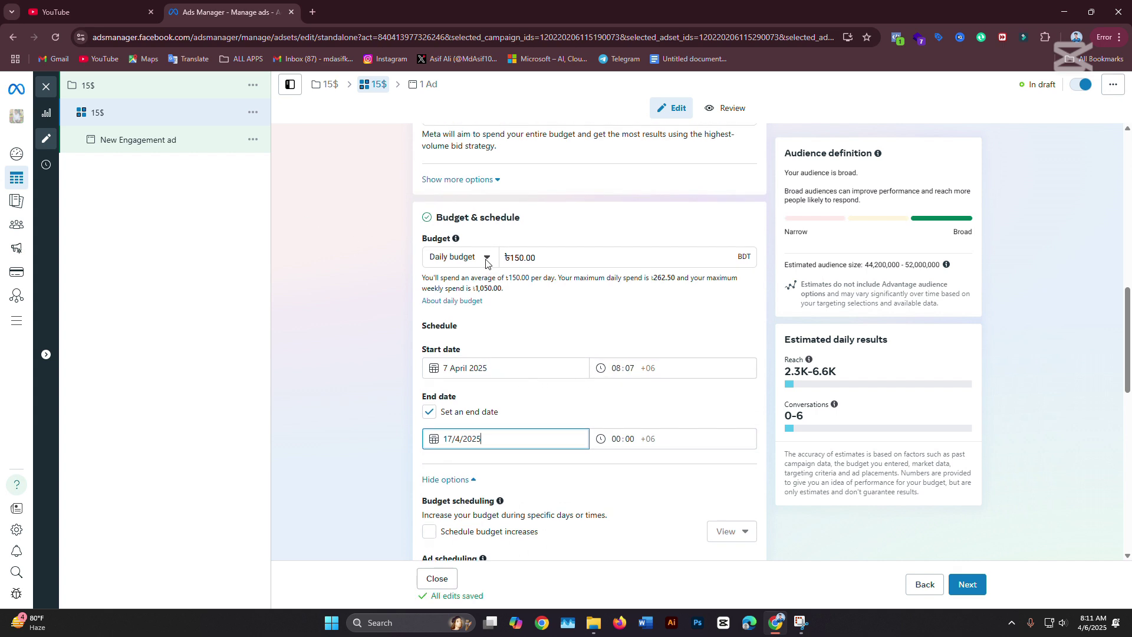
pyautogui.click(530, 349)
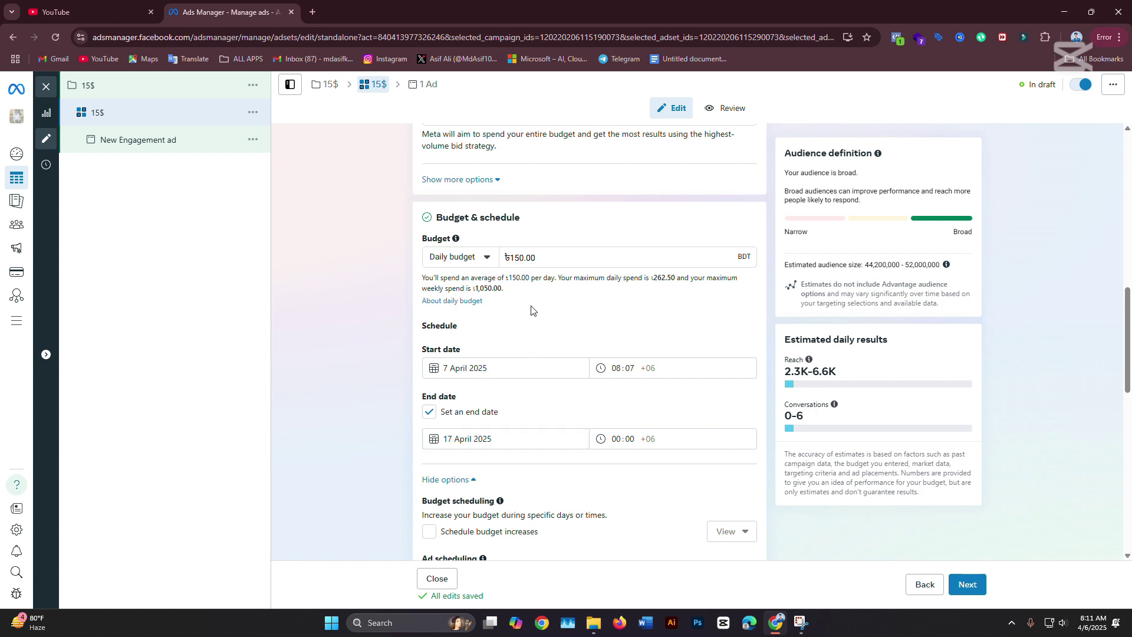
# - Switch the ad set's budget type to Lifetime budget and set the amount to 1500 BDT
pyautogui.click(489, 262)
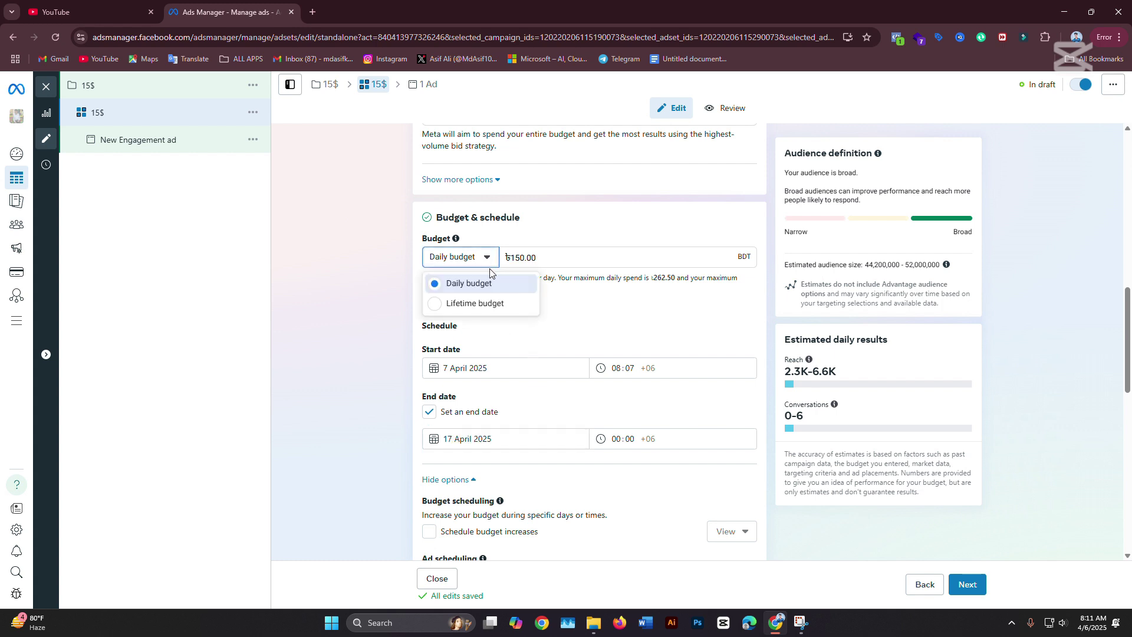
pyautogui.click(493, 304)
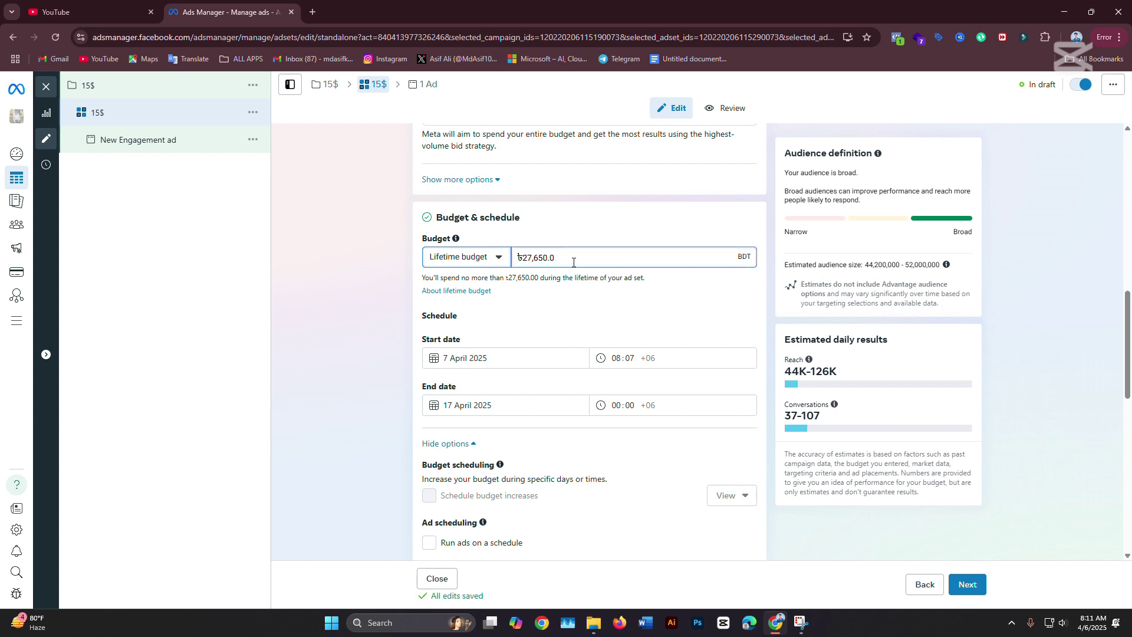
pyautogui.press('BackSpace')
pyautogui.press('BackSpace')
pyautogui.press('BackSpace')
pyautogui.press('BackSpace')
pyautogui.press('BackSpace')
pyautogui.press('BackSpace')
pyautogui.press('BackSpace')
pyautogui.press('BackSpace')
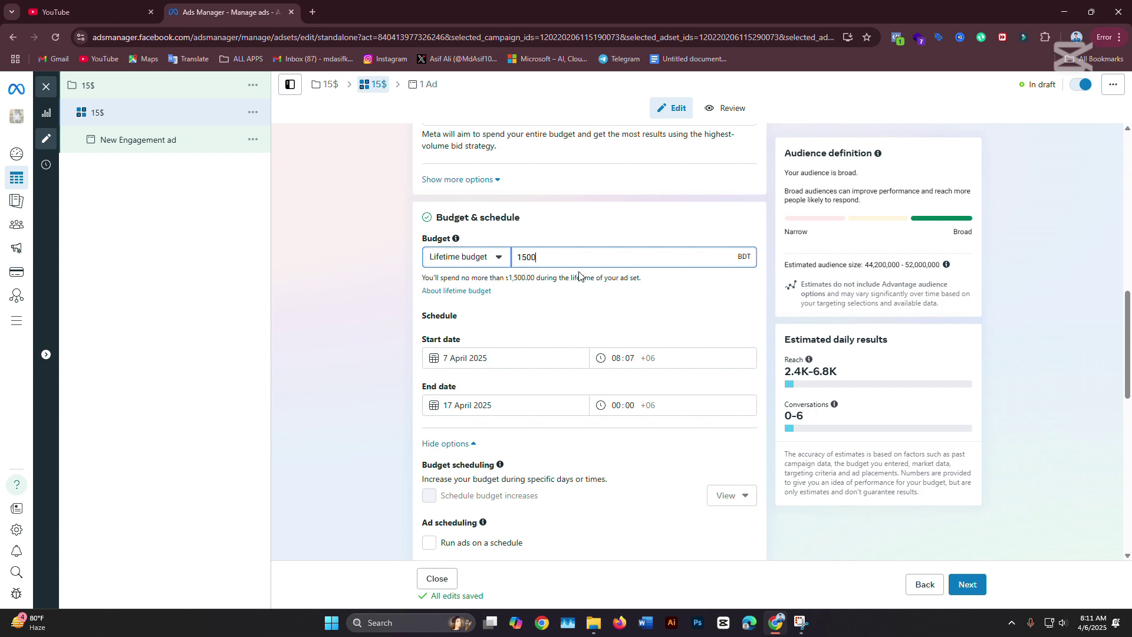
# - Search the audience locations for tangail and include the place Tangail-টাংগাইল as the targeted location
pyautogui.scroll(-3, 508, 179)
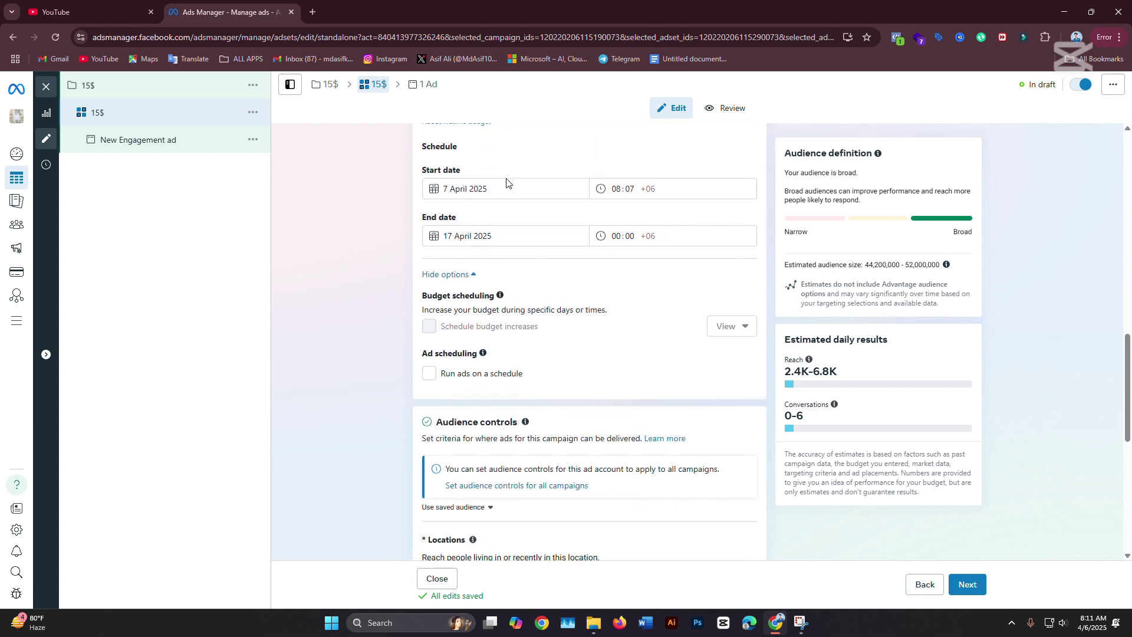
pyautogui.scroll(-1, 523, 260)
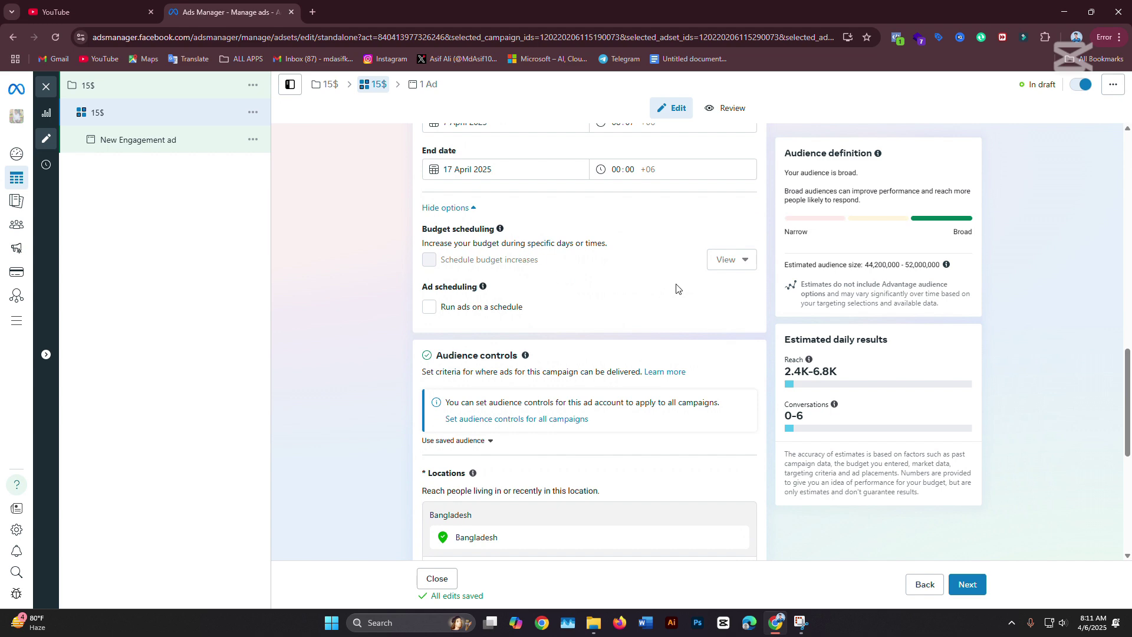
pyautogui.scroll(-4, 607, 267)
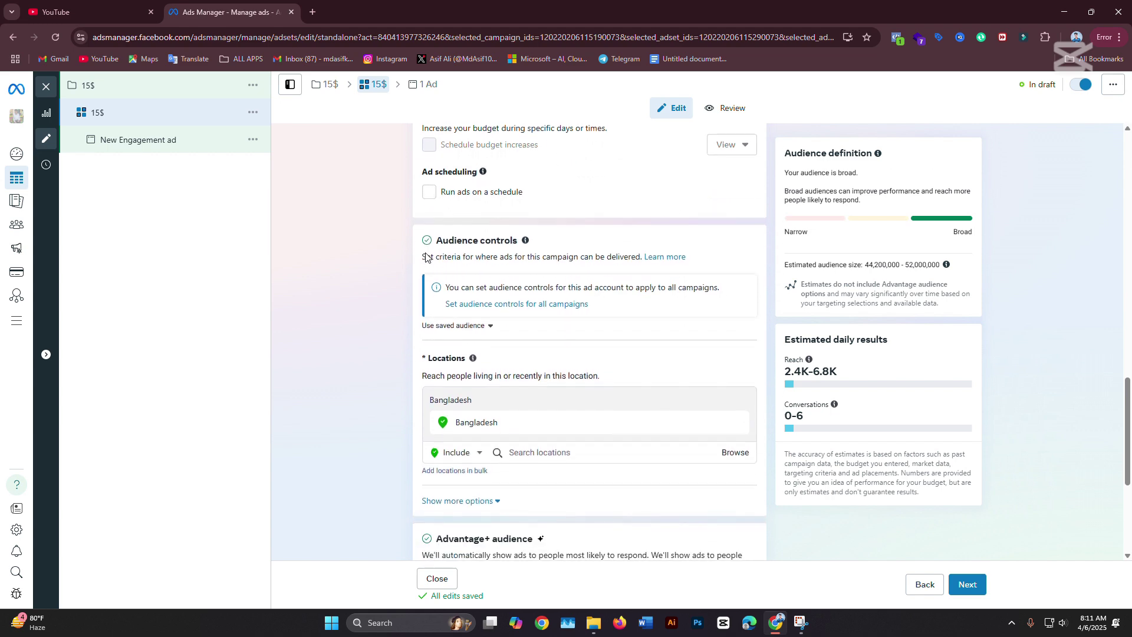
pyautogui.scroll(-1, 451, 268)
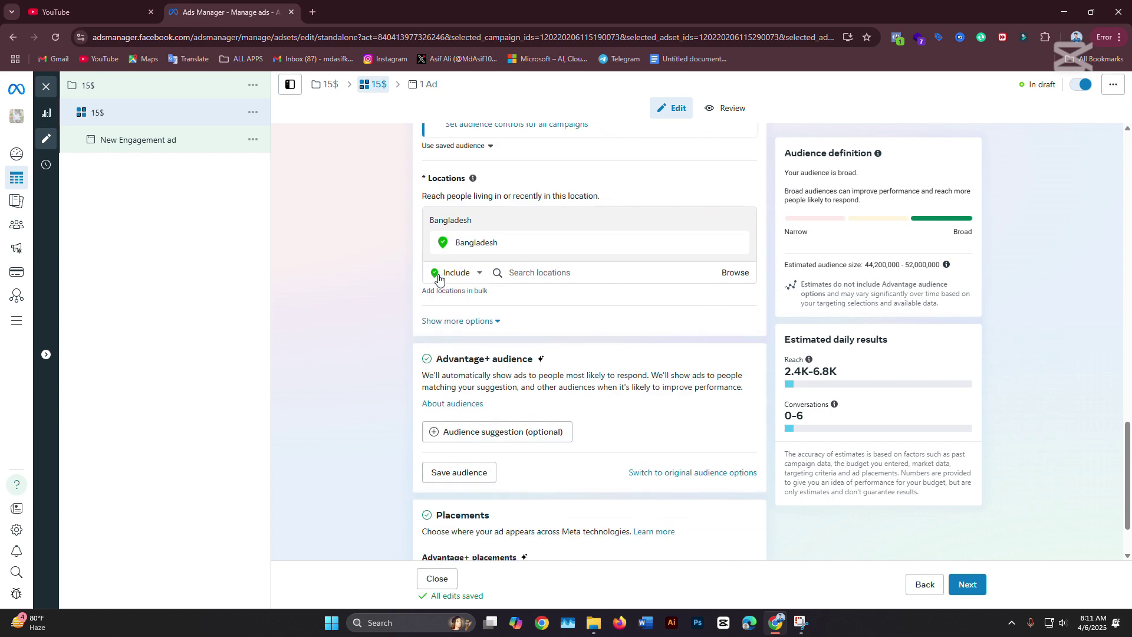
pyautogui.moveTo(473, 178)
pyautogui.click(592, 275)
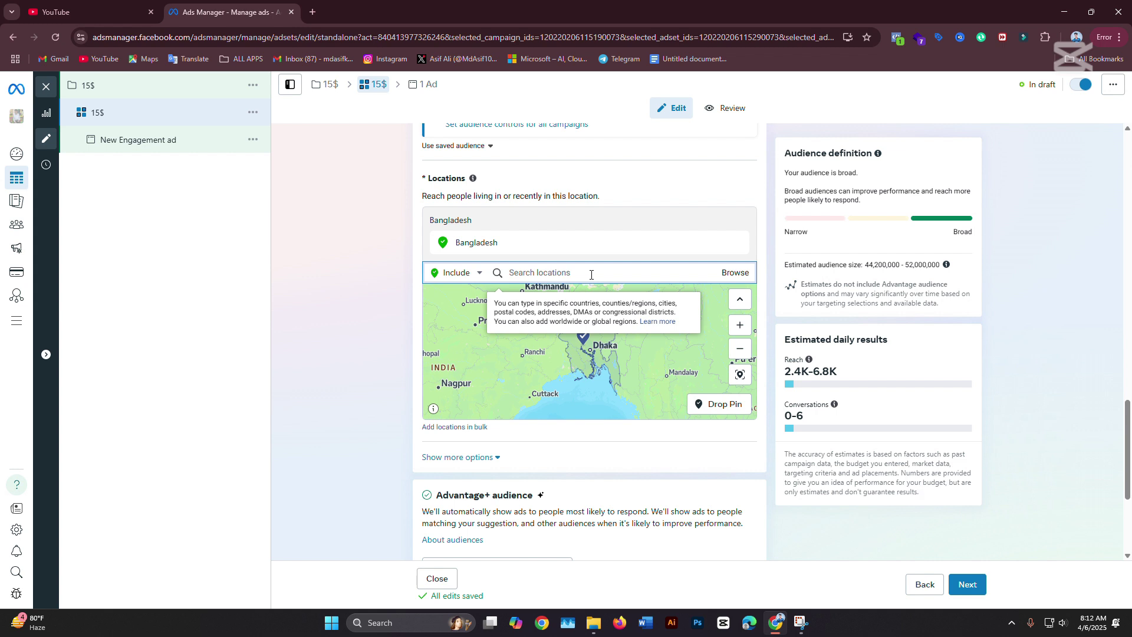
pyautogui.write('t')
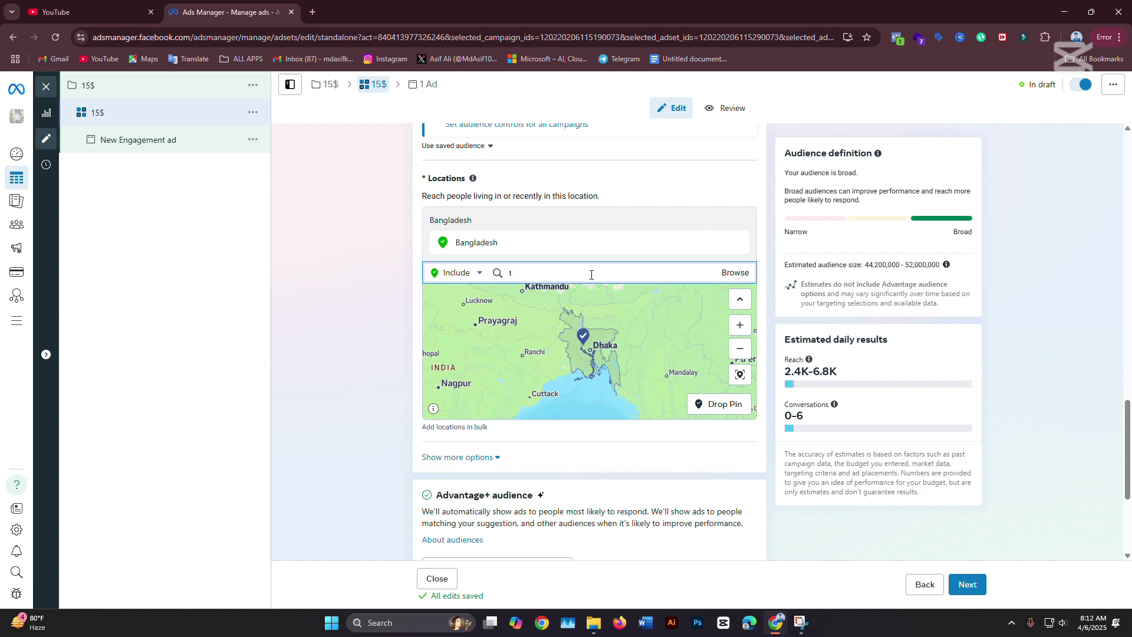
pyautogui.write('angail')
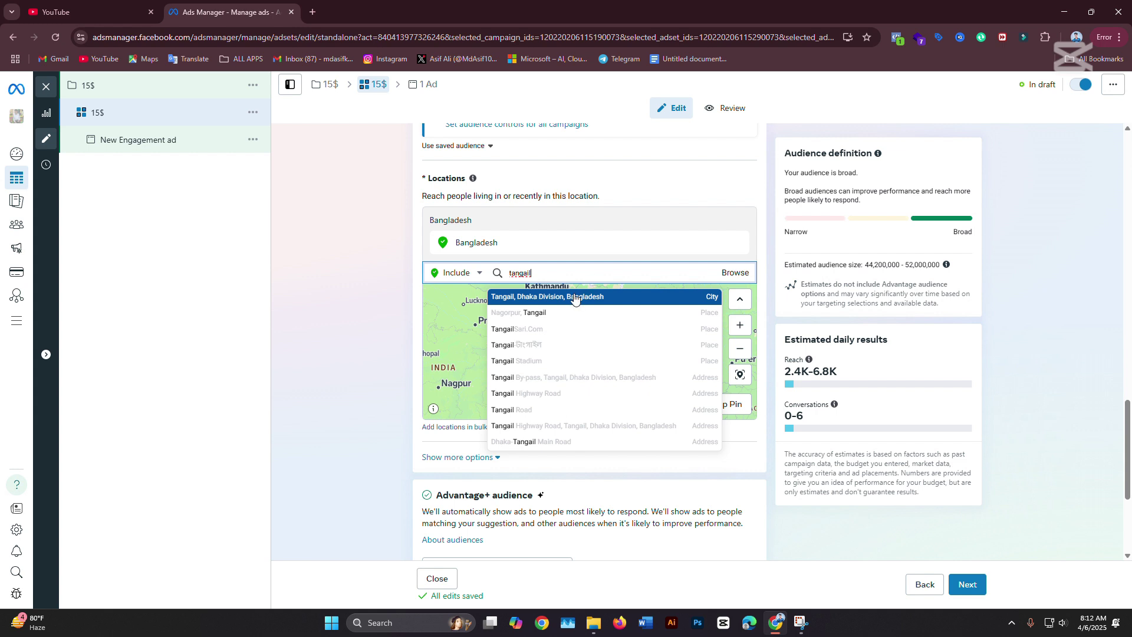
pyautogui.click(557, 344)
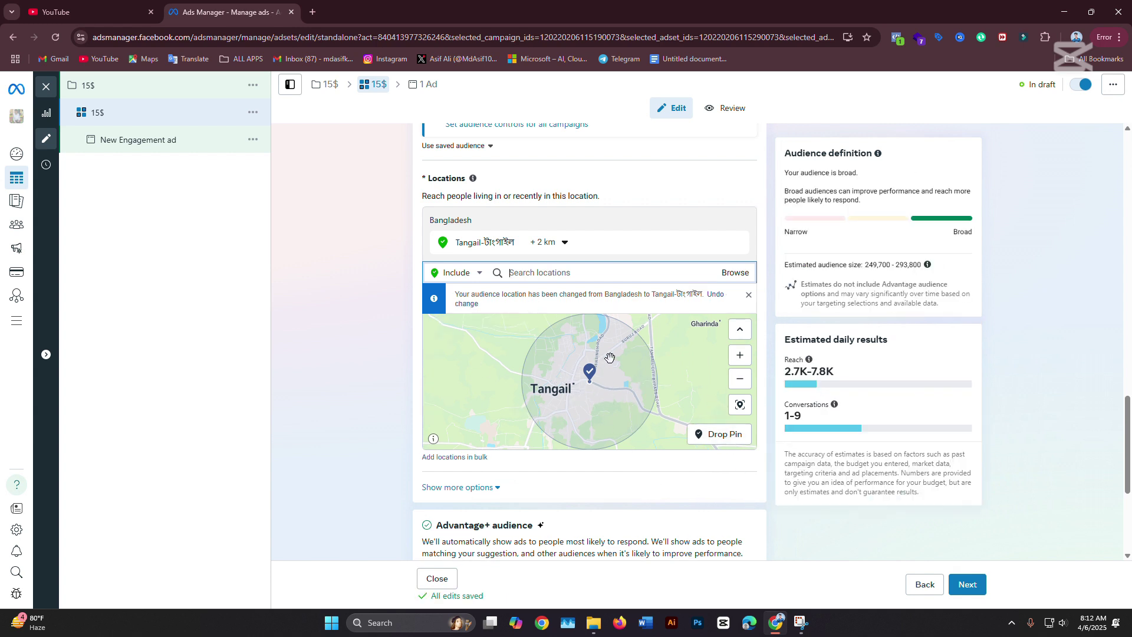
# - Set the targeting radius around Tangail-টাংগাইল to 80 km and inspect the covered area on the map
pyautogui.scroll(-3, 596, 365)
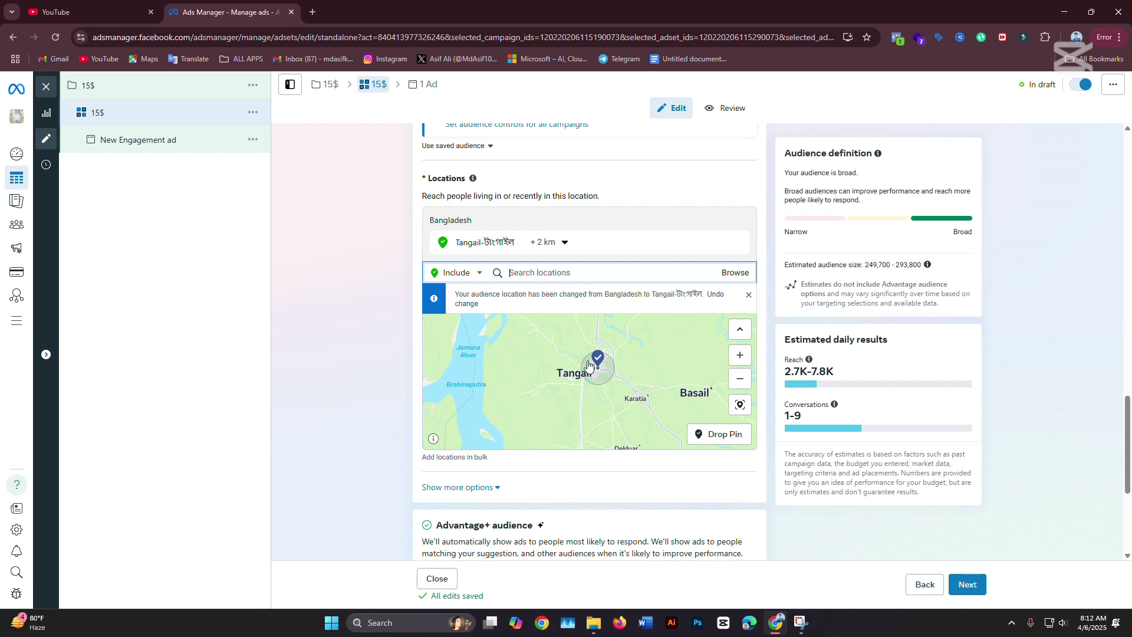
pyautogui.click(561, 243)
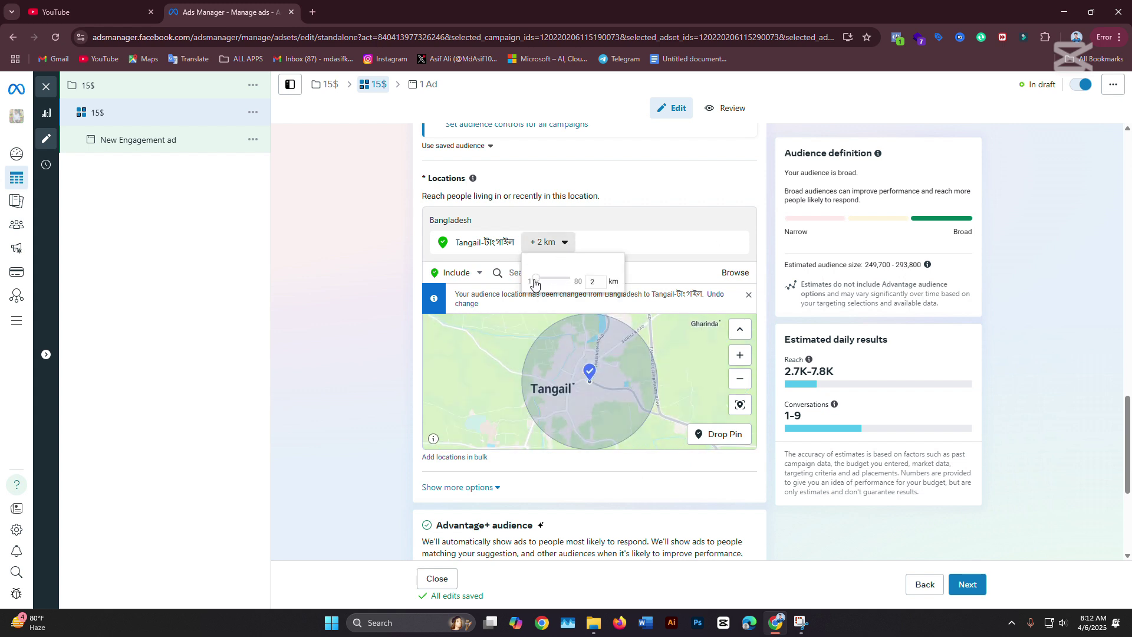
pyautogui.moveTo(535, 280); pyautogui.dragTo(578, 280)
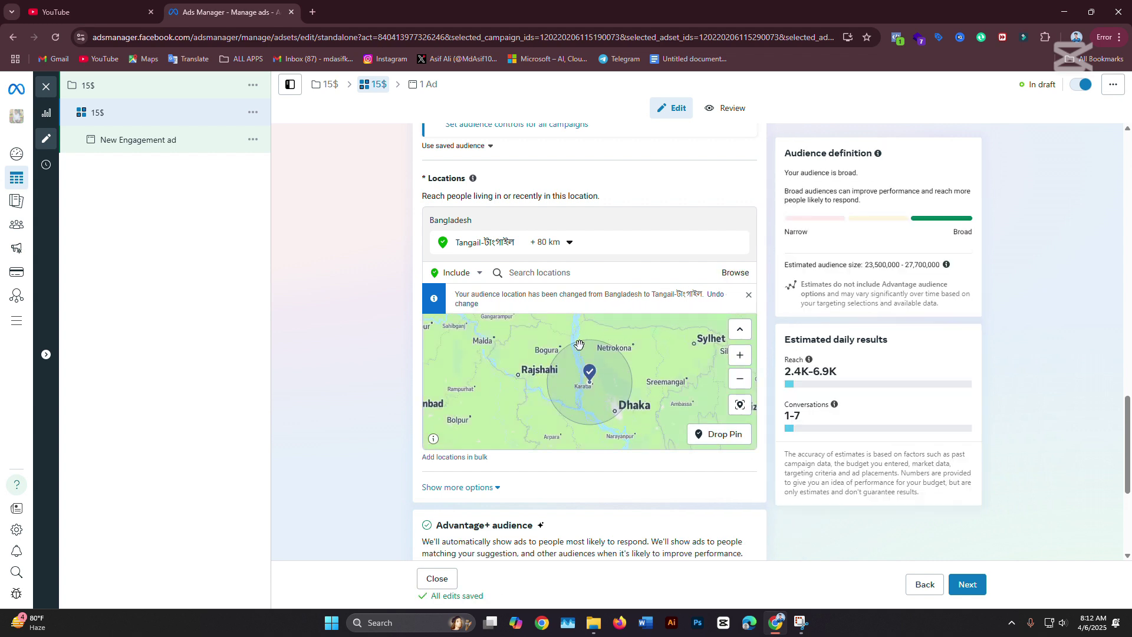
pyautogui.scroll(4, 607, 385)
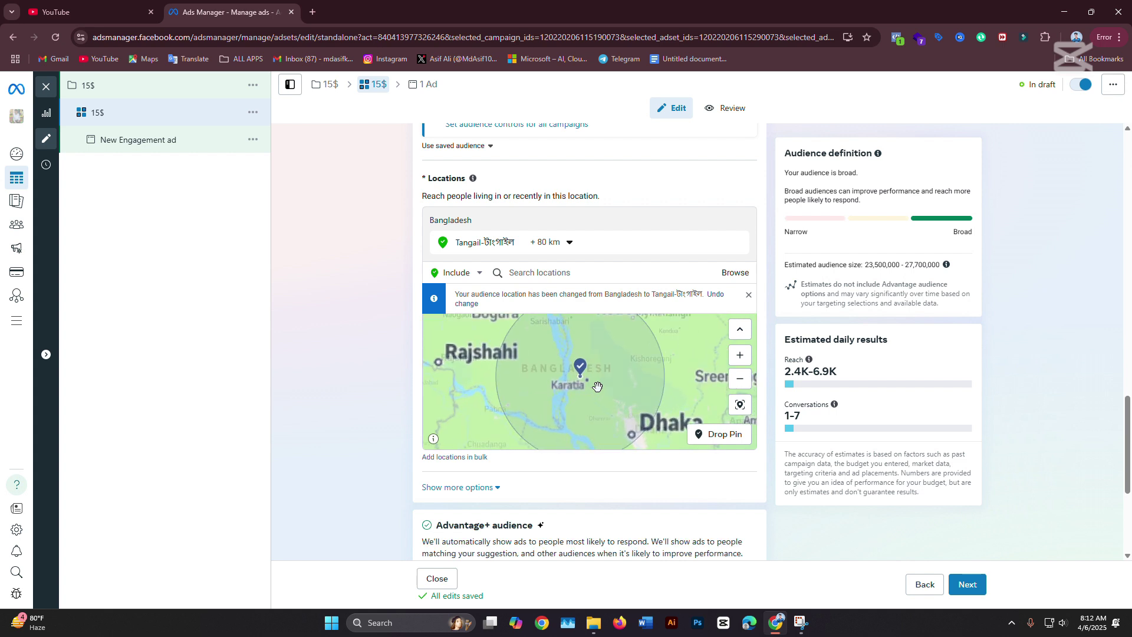
pyautogui.scroll(-4, 590, 385)
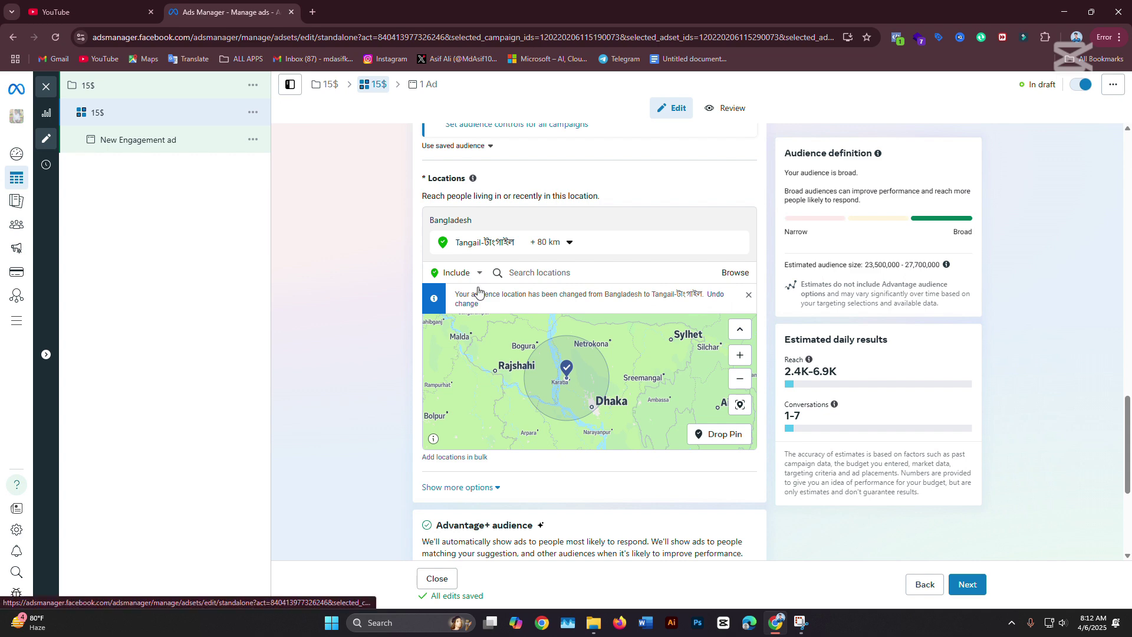
pyautogui.scroll(4, 613, 451)
pyautogui.scroll(-4, 580, 439)
pyautogui.scroll(-1, 579, 453)
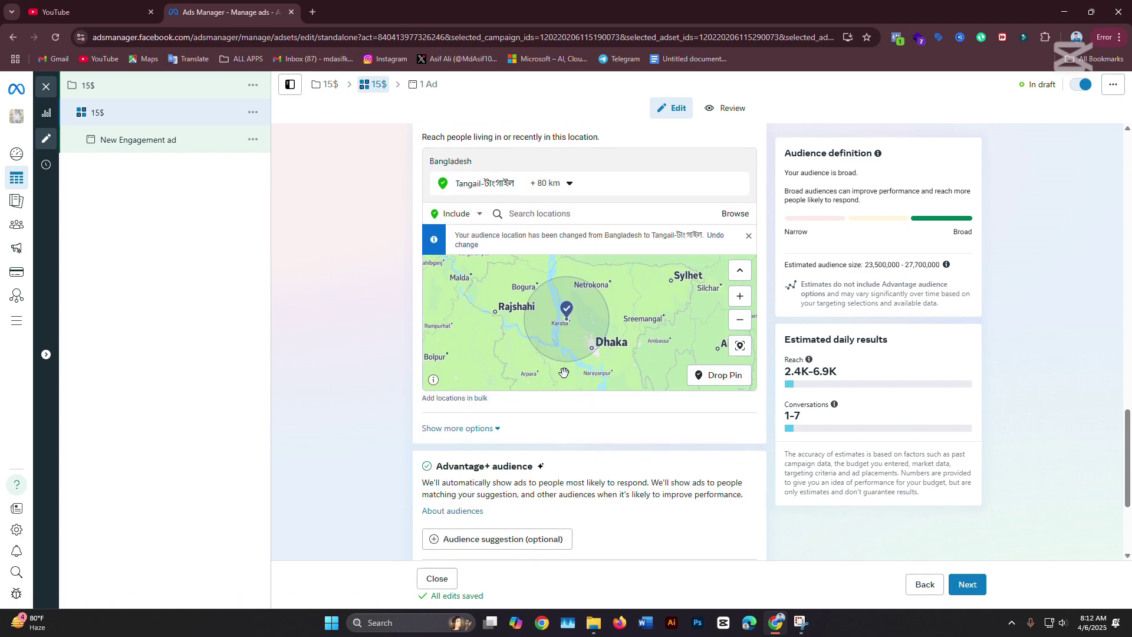
# - Examine the map south of Tangail at closer range to find an area to exclude, around Nagarpur
pyautogui.scroll(5, 564, 348)
pyautogui.moveTo(563, 328); pyautogui.dragTo(595, 389)
pyautogui.scroll(-1, 561, 336)
pyautogui.scroll(-1, 560, 320)
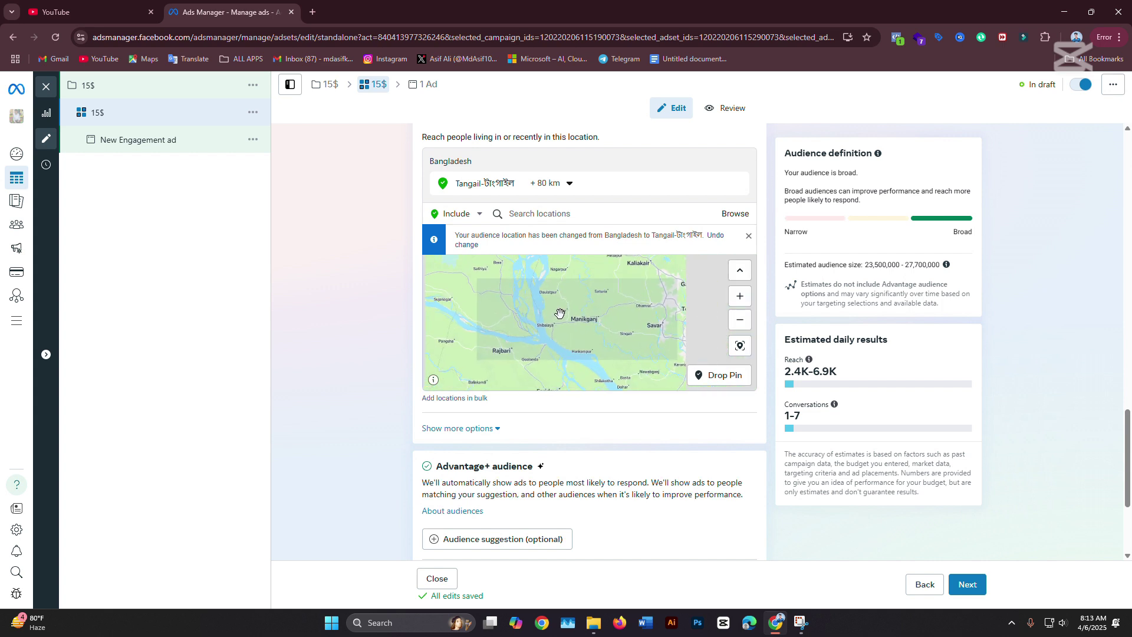
pyautogui.moveTo(558, 302); pyautogui.dragTo(559, 336)
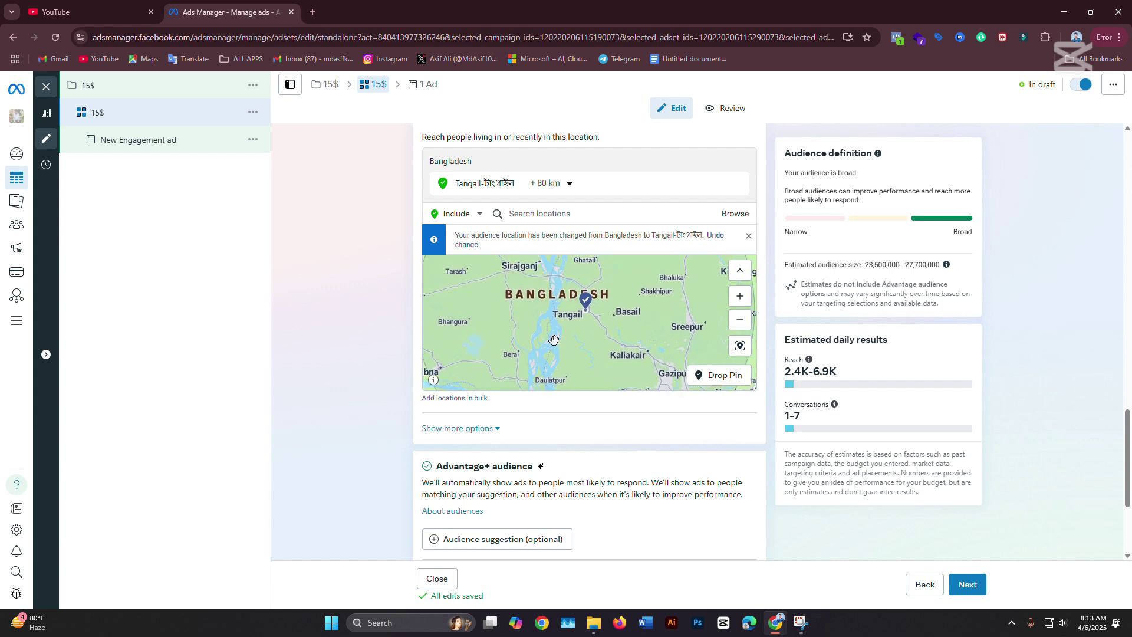
pyautogui.scroll(1, 534, 352)
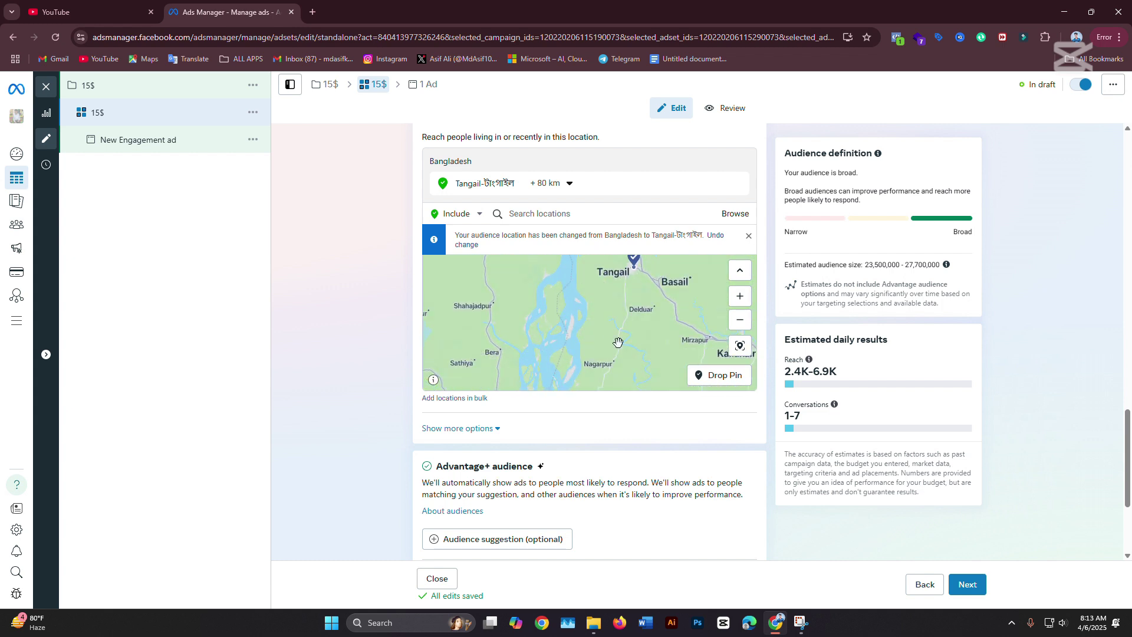
pyautogui.scroll(2, 596, 351)
pyautogui.scroll(2, 589, 348)
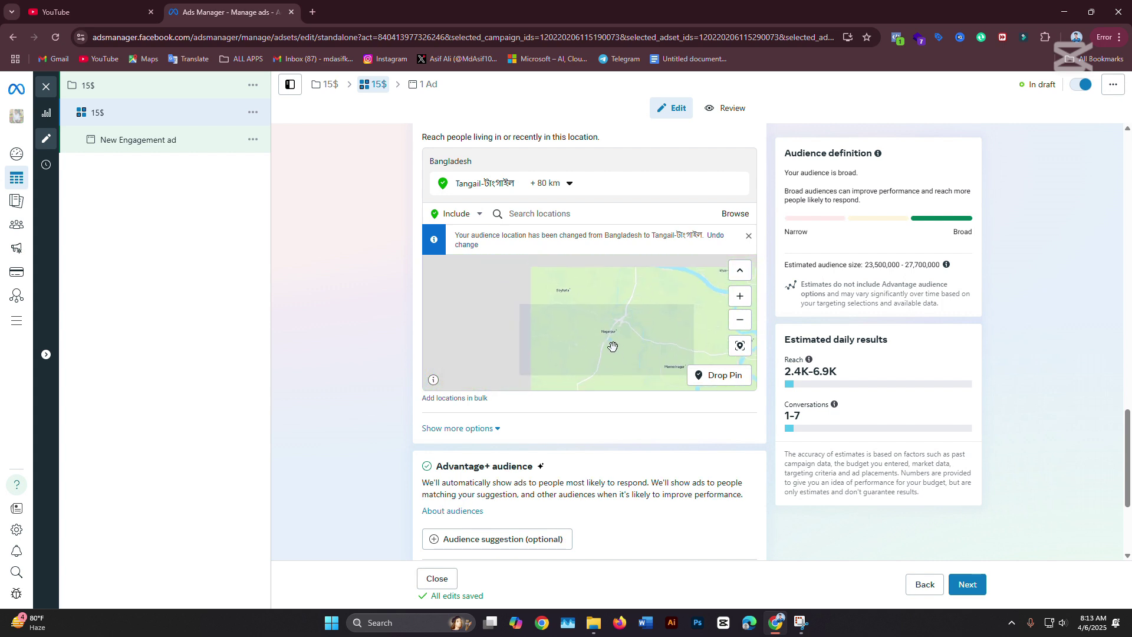
pyautogui.scroll(-1, 607, 342)
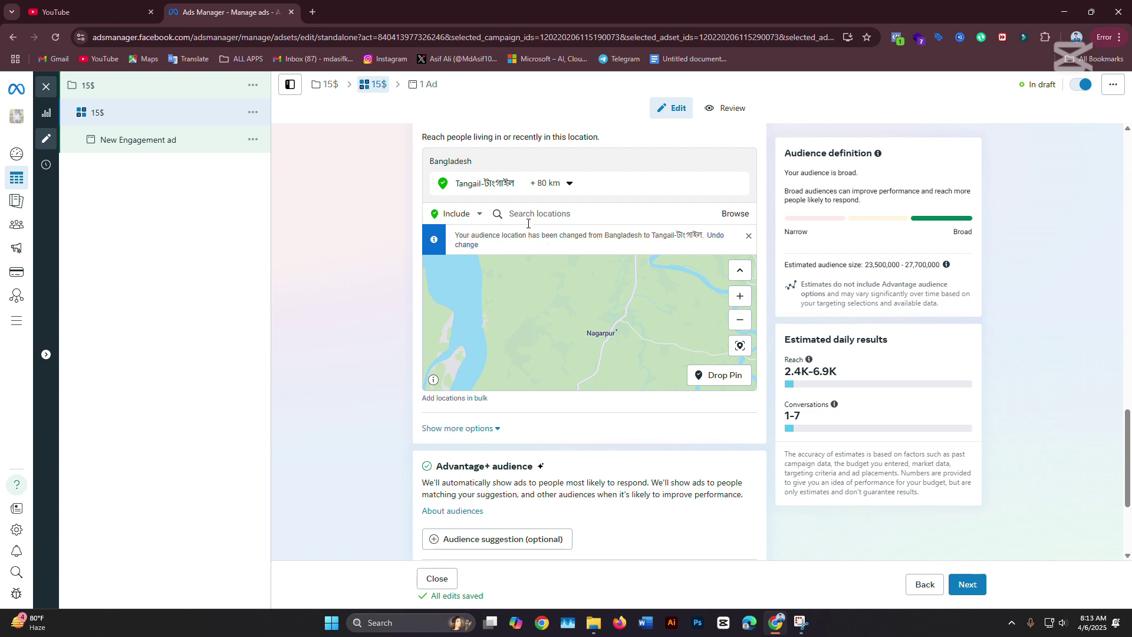
# - Exclude the place Nāgarpur from the audience locations with a radius of 15 km
pyautogui.click(471, 215)
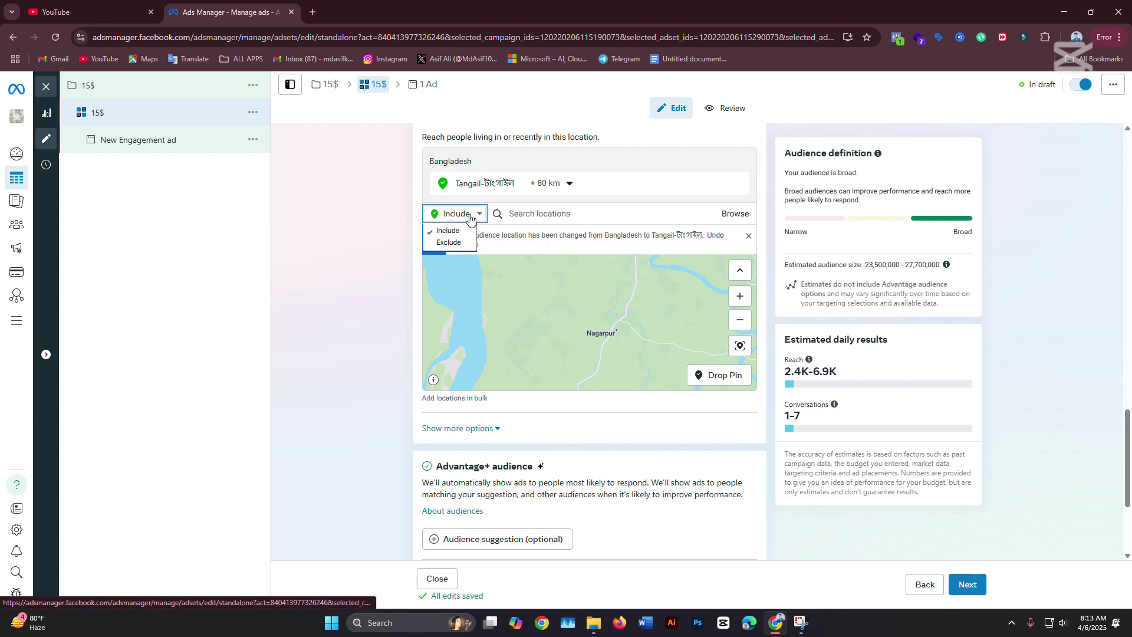
pyautogui.click(459, 244)
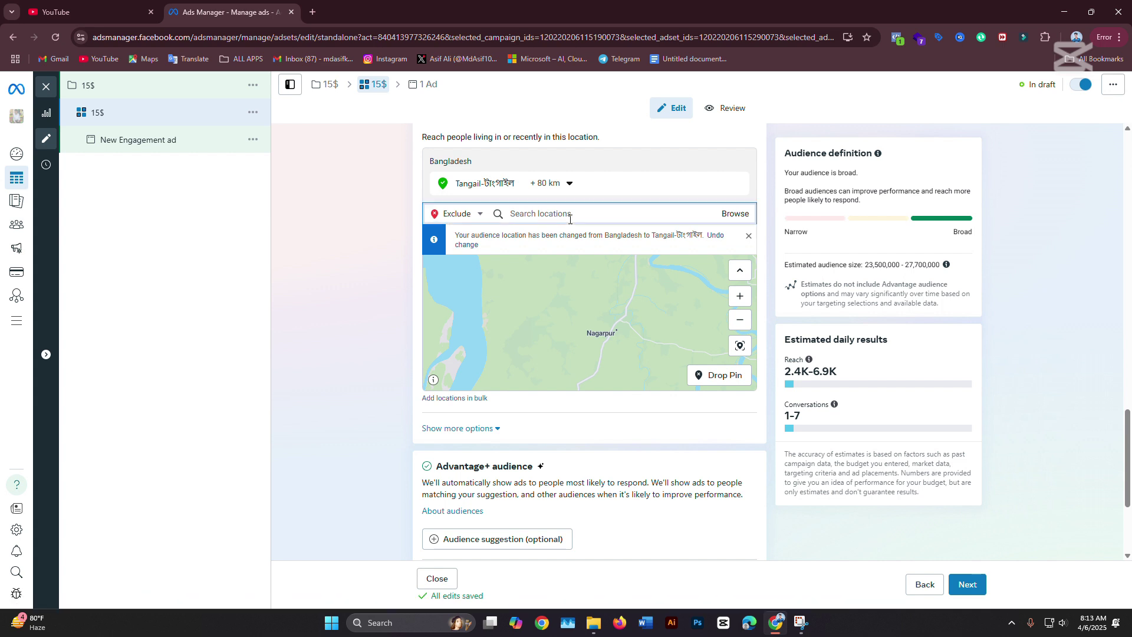
pyautogui.write('nagaarpur')
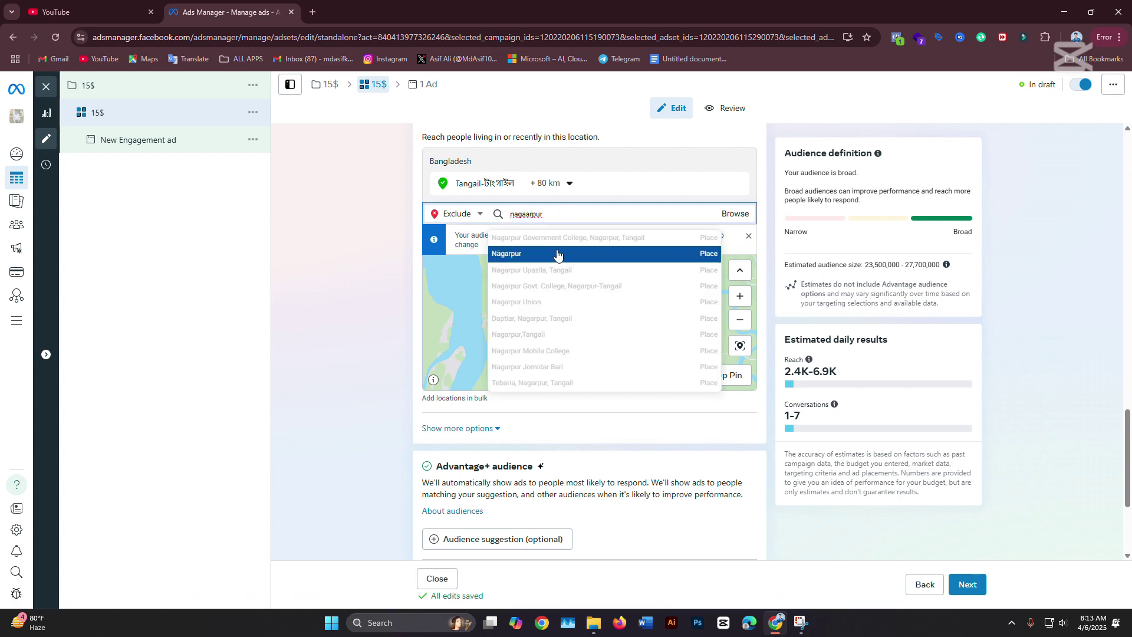
pyautogui.click(557, 254)
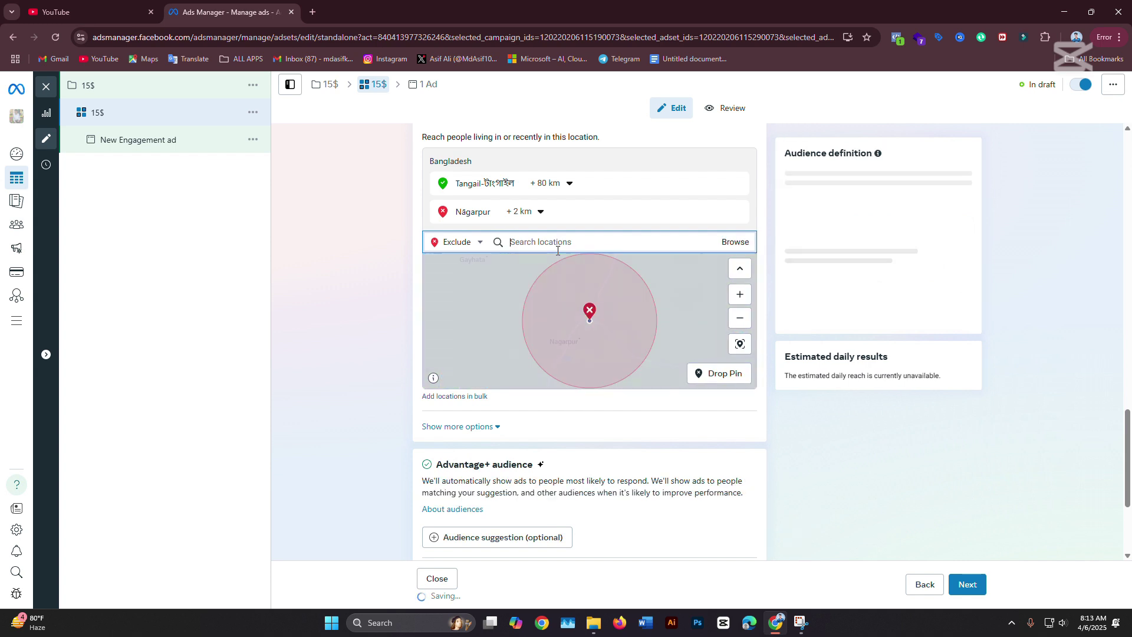
pyautogui.click(534, 212)
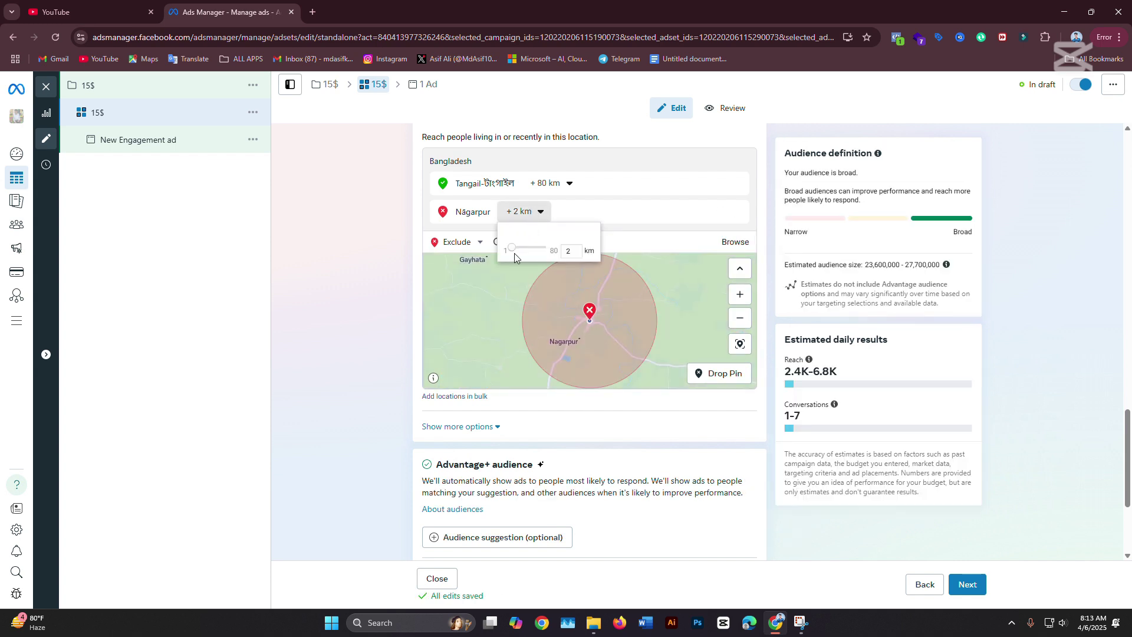
pyautogui.moveTo(512, 249); pyautogui.dragTo(520, 246)
pyautogui.click(603, 306)
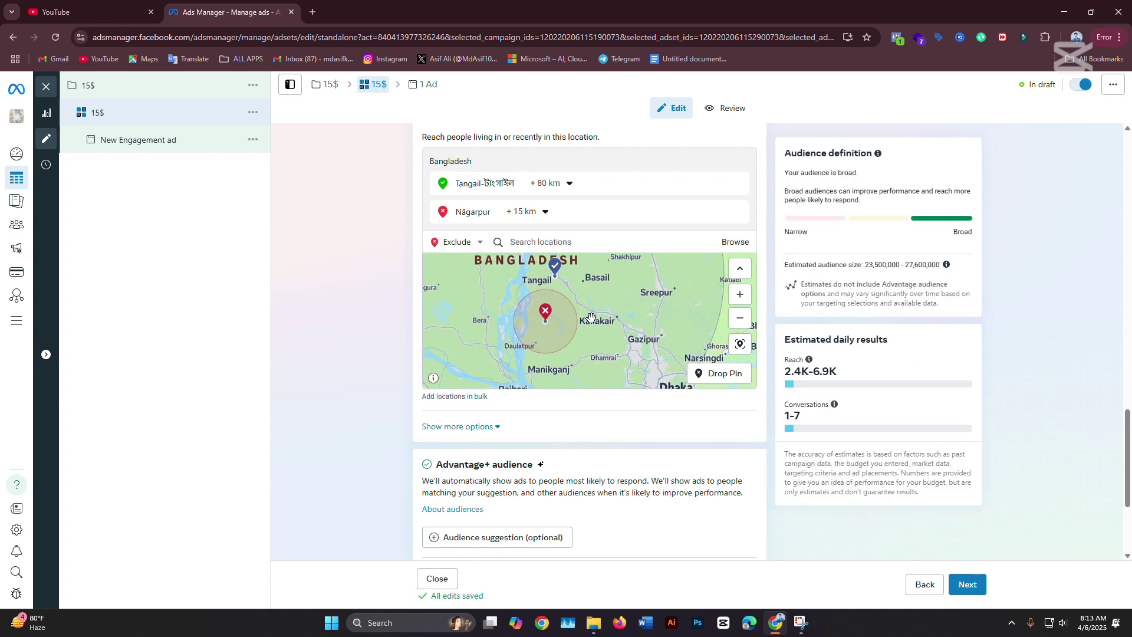
# - Inspect on the map how the excluded Nāgarpur area sits inside the included Tangail area and its surroundings
pyautogui.scroll(2, 584, 322)
pyautogui.moveTo(502, 299); pyautogui.dragTo(598, 293)
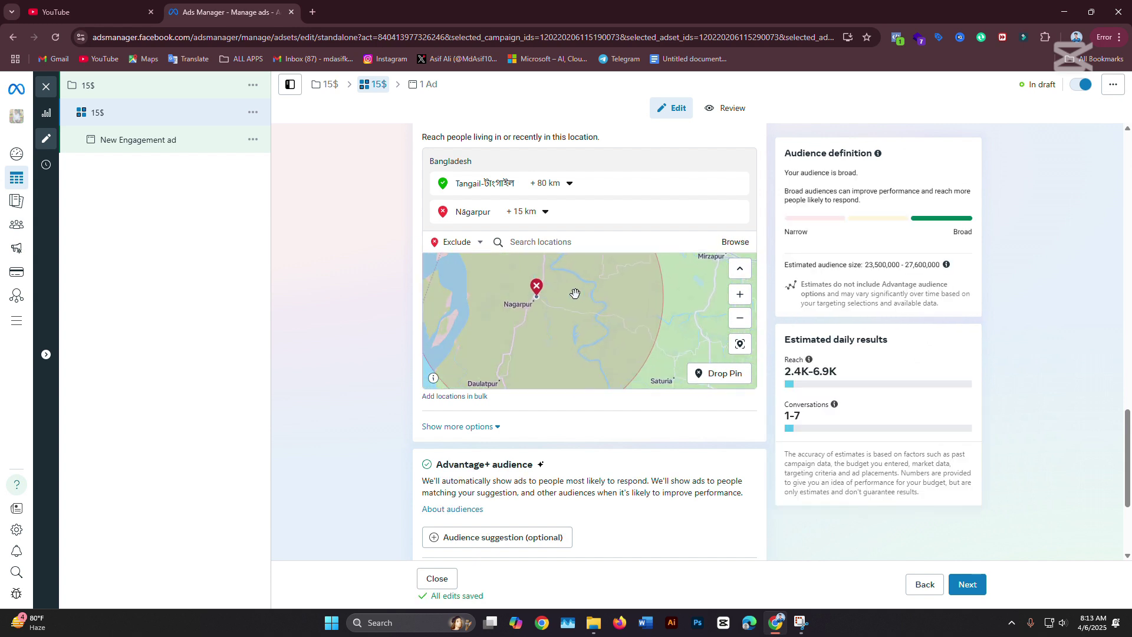
pyautogui.scroll(-2, 575, 293)
pyautogui.scroll(-1, 639, 313)
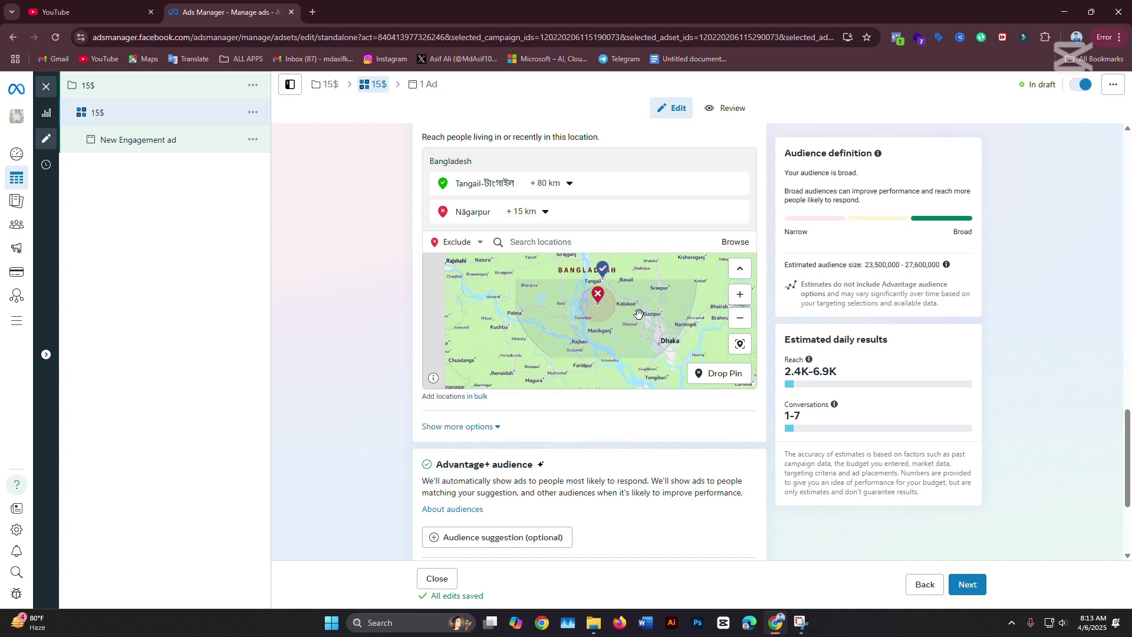
pyautogui.moveTo(639, 296); pyautogui.dragTo(632, 337)
pyautogui.scroll(-1, 632, 338)
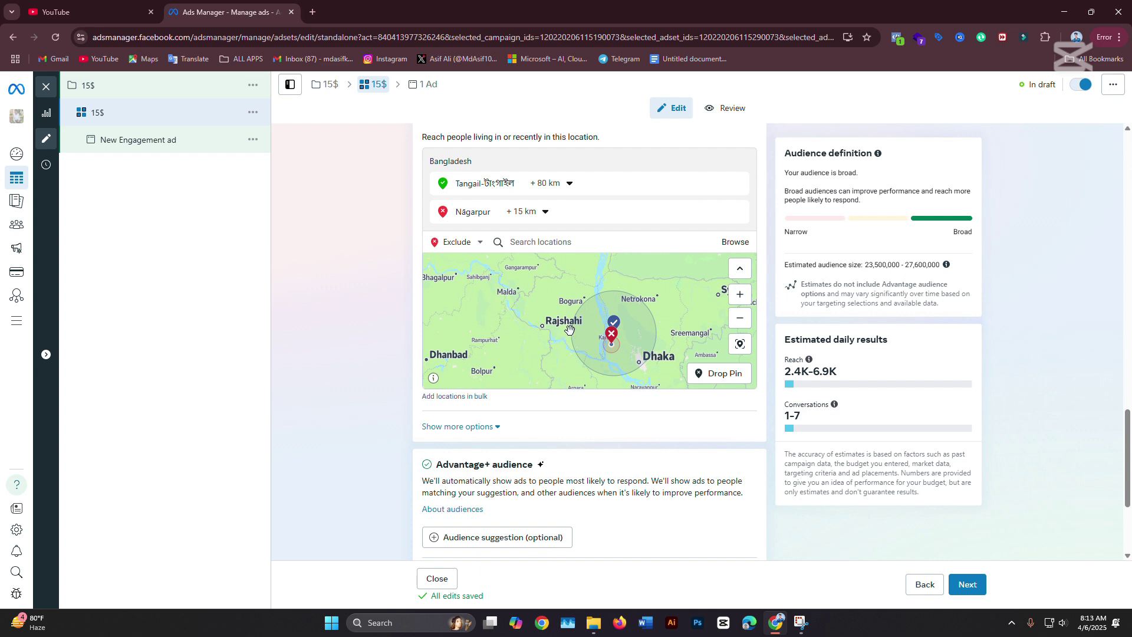
pyautogui.scroll(-1, 570, 332)
pyautogui.scroll(2, 631, 348)
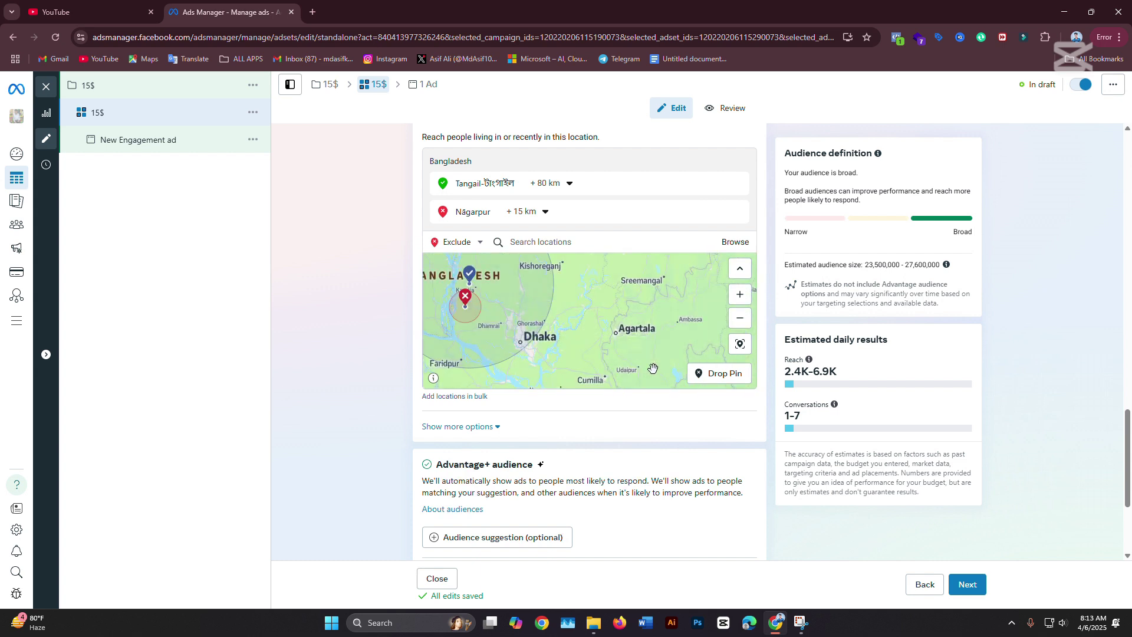
pyautogui.moveTo(603, 320); pyautogui.dragTo(635, 341)
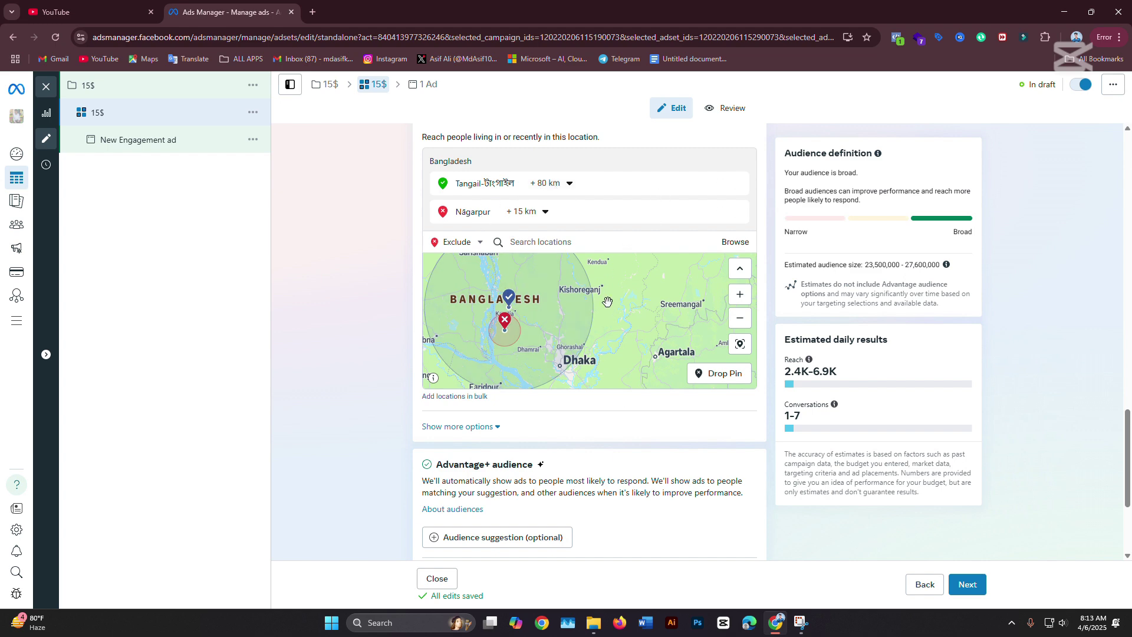
# - Review the ad set's message destinations, budget, schedule, location and Advantage+ audience settings
pyautogui.scroll(-2, 616, 490)
pyautogui.scroll(-1, 616, 490)
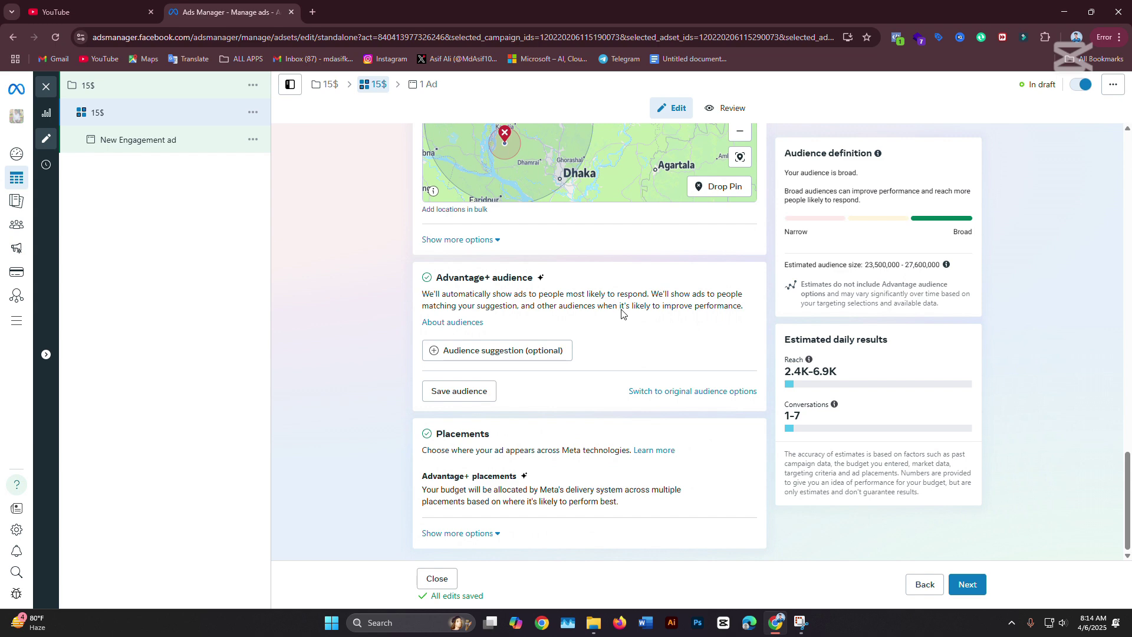
pyautogui.scroll(6, 564, 427)
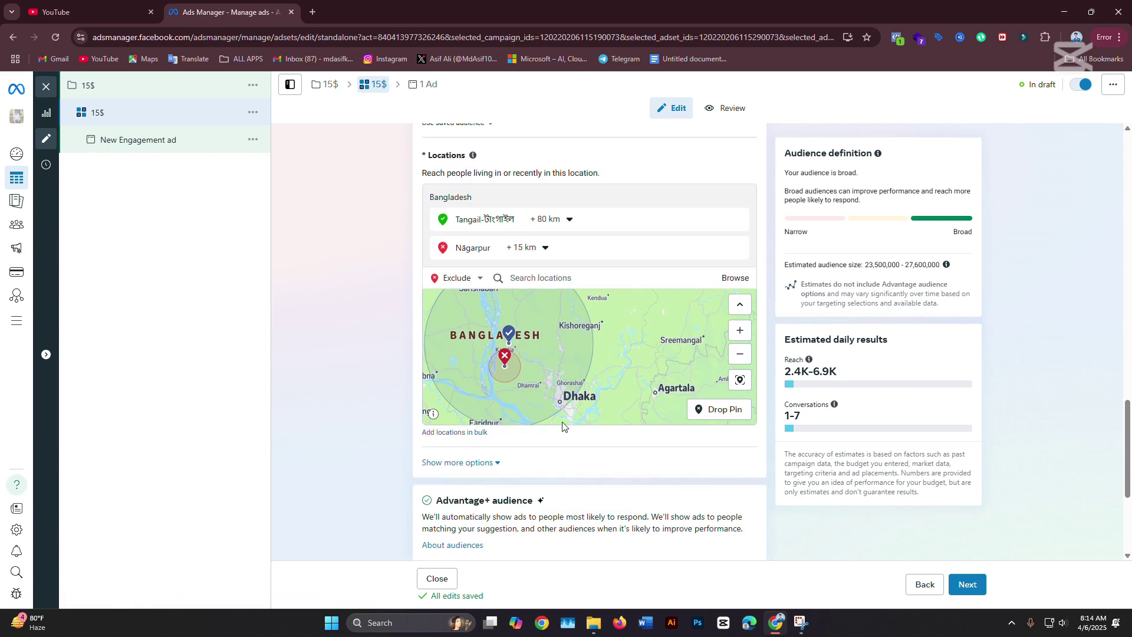
pyautogui.scroll(2, 564, 427)
pyautogui.scroll(5, 563, 423)
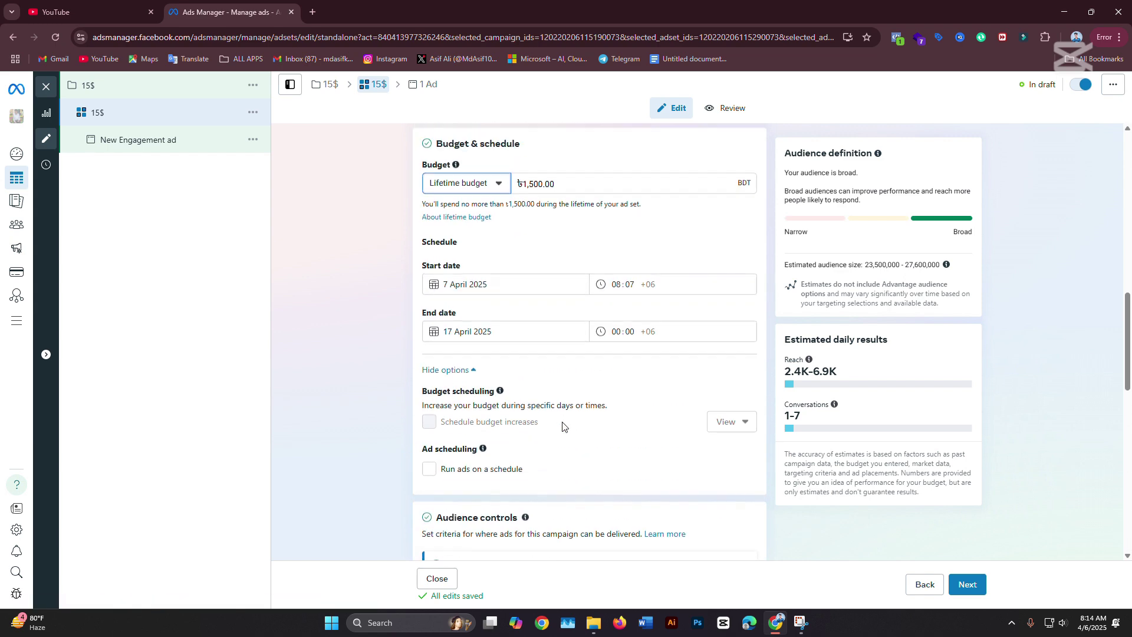
pyautogui.scroll(5, 564, 422)
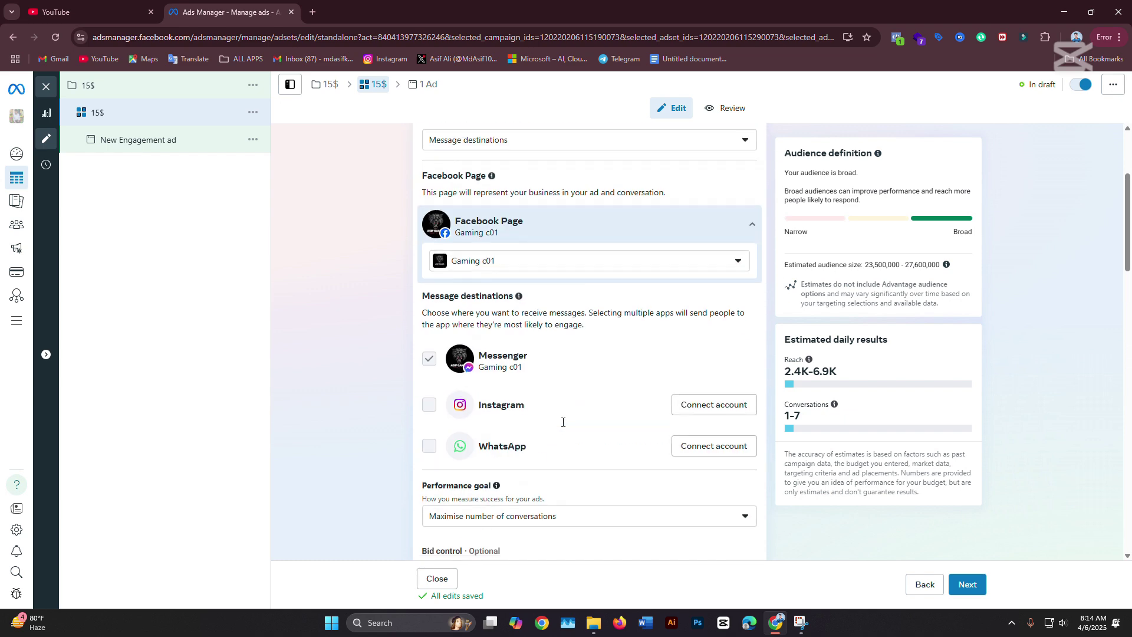
pyautogui.scroll(-15, 564, 422)
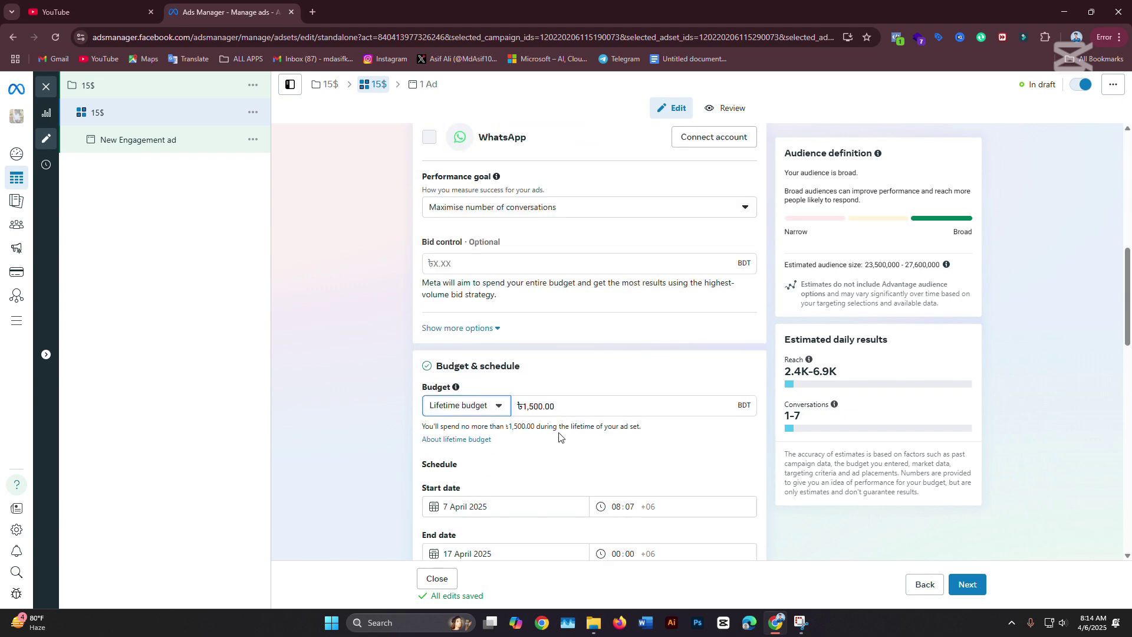
pyautogui.scroll(-3, 559, 437)
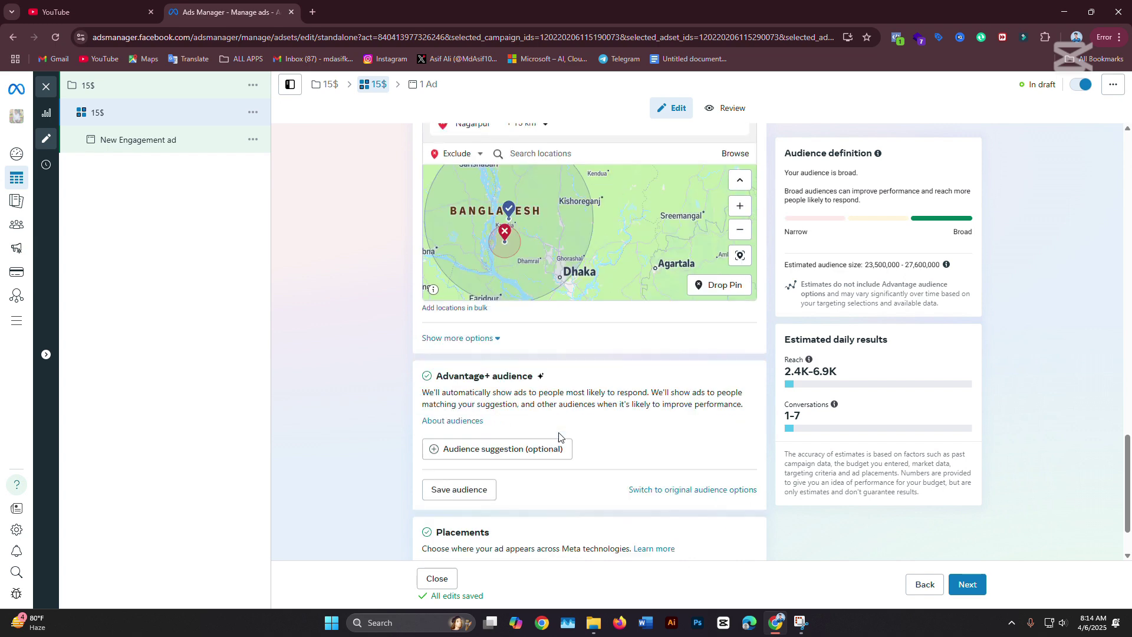
# - Expand the optional audience suggestions and set the maximum age to 40
pyautogui.click(544, 362)
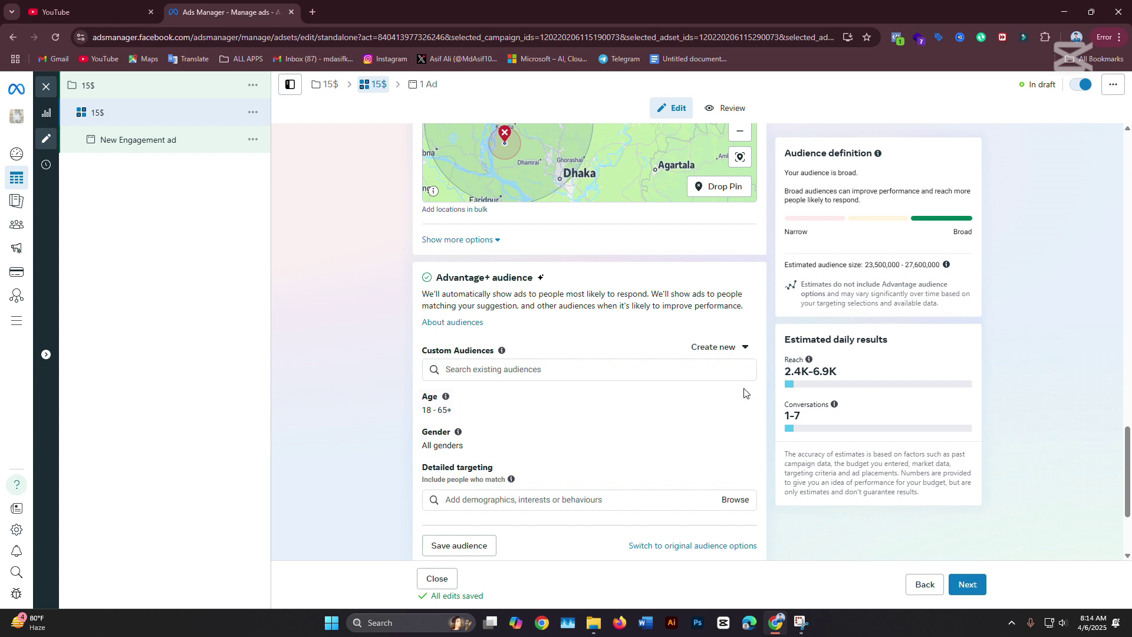
pyautogui.click(735, 403)
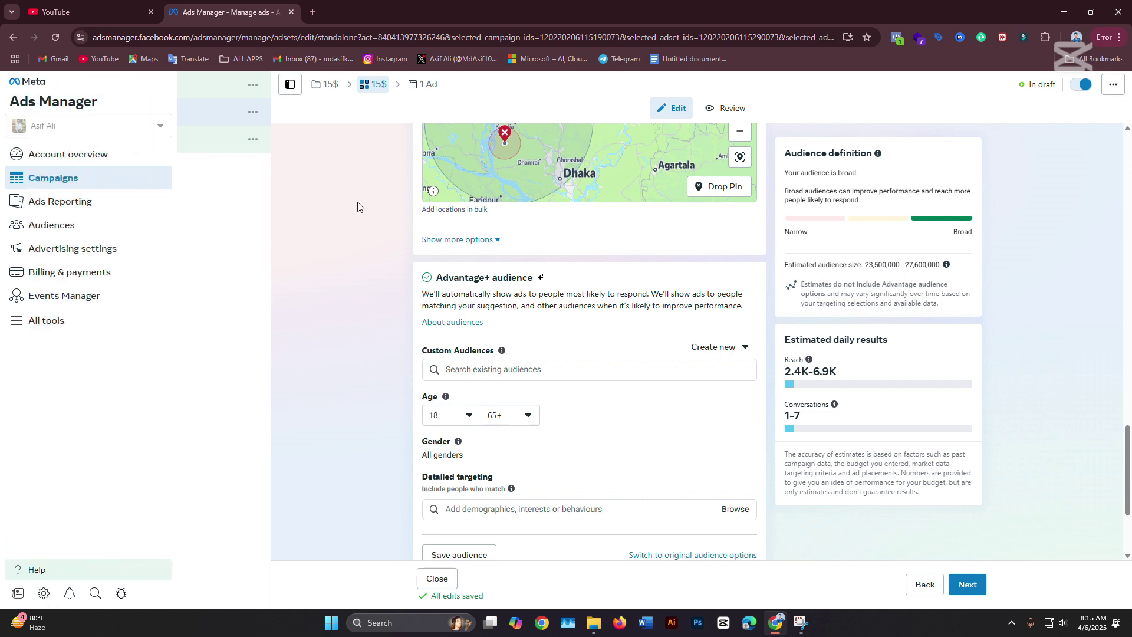
pyautogui.click(532, 421)
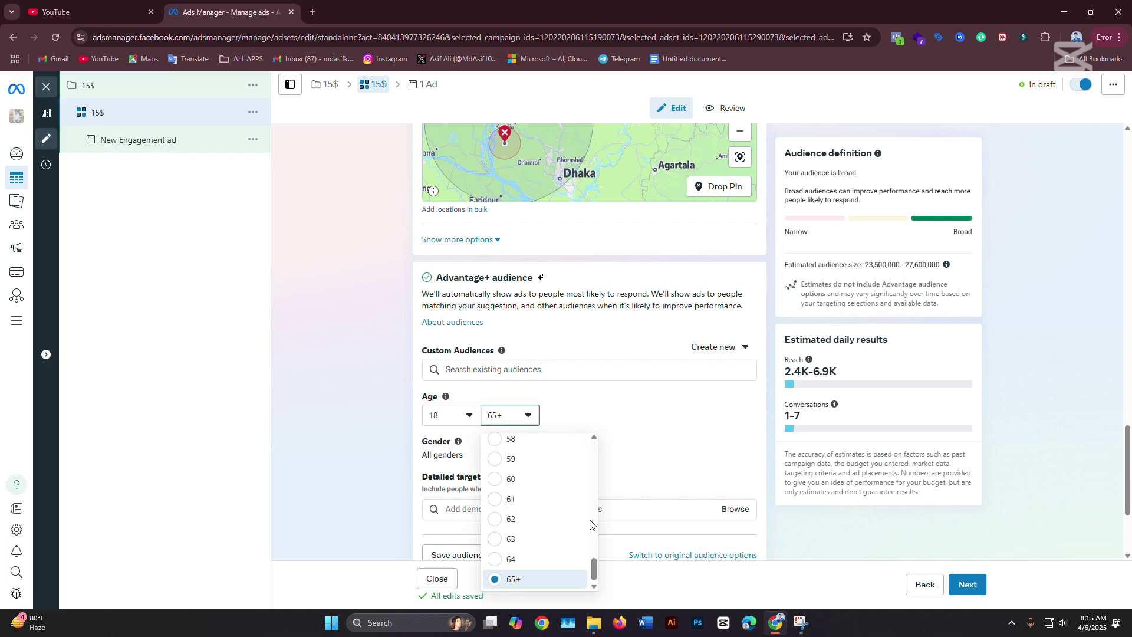
pyautogui.scroll(1, 554, 519)
pyautogui.scroll(3, 554, 518)
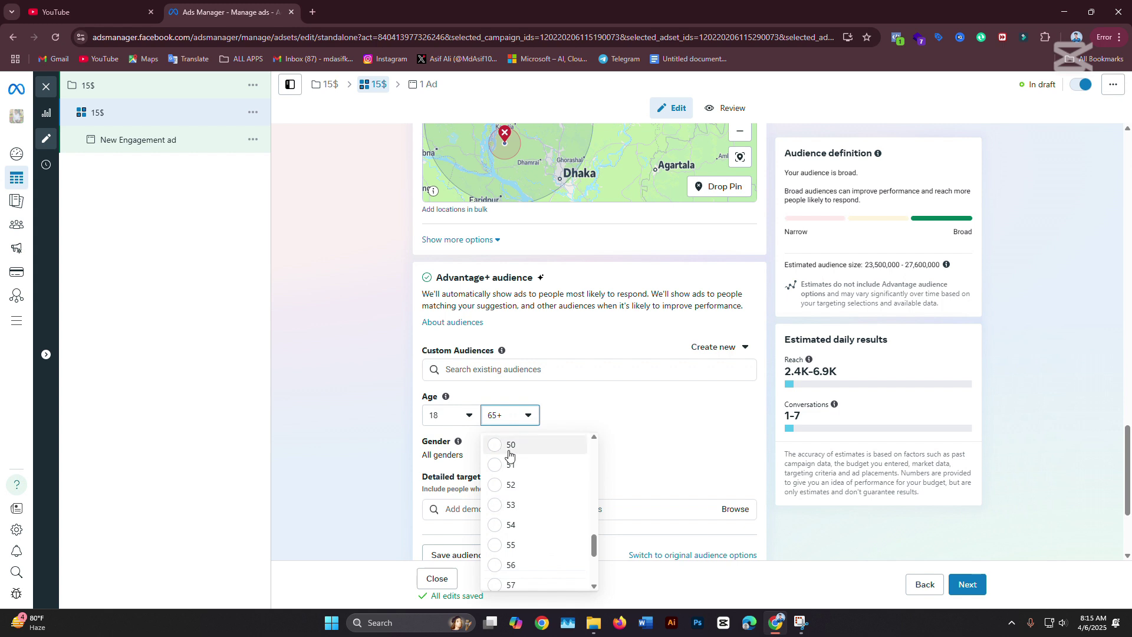
pyautogui.scroll(3, 522, 467)
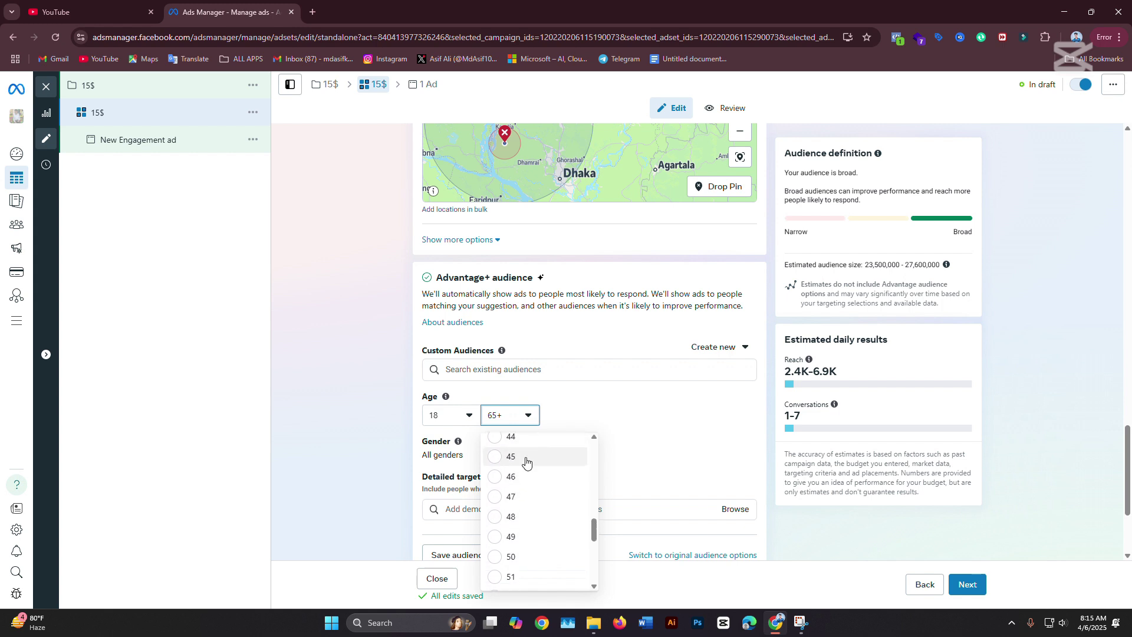
pyautogui.click(524, 469)
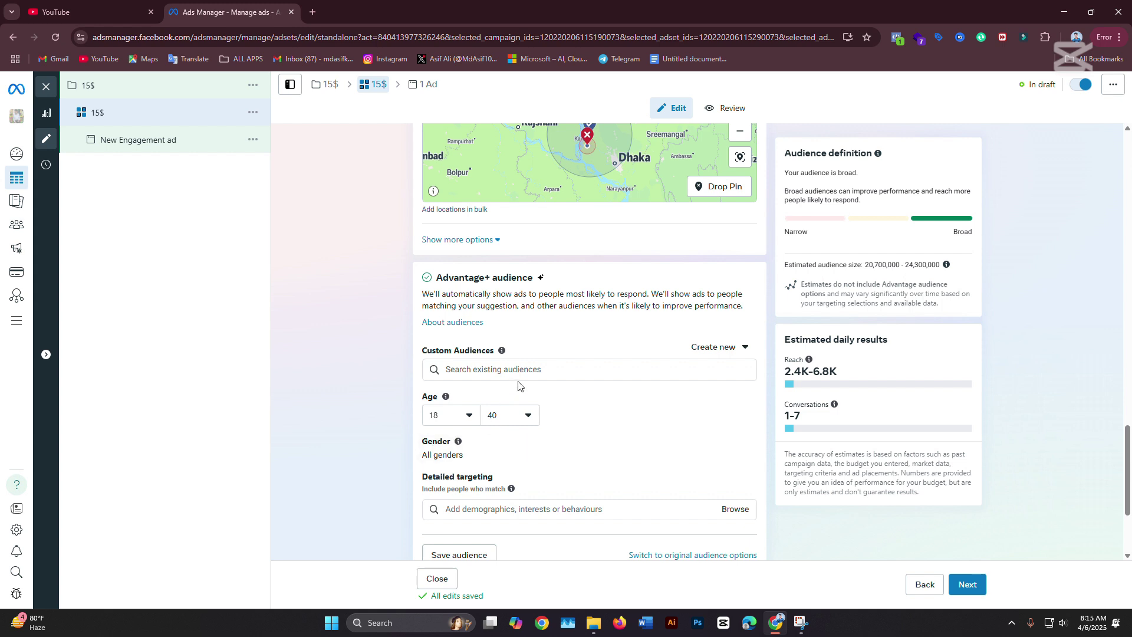
# - Try Men and Women as the audience's gender and set it back to All
pyautogui.scroll(-1, 538, 391)
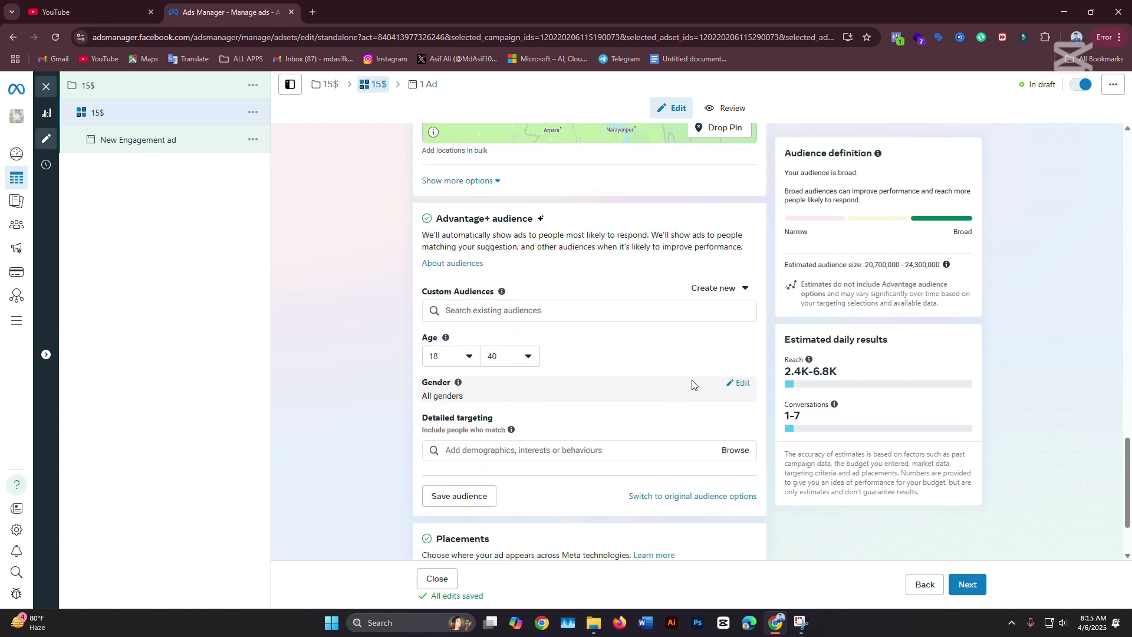
pyautogui.click(737, 383)
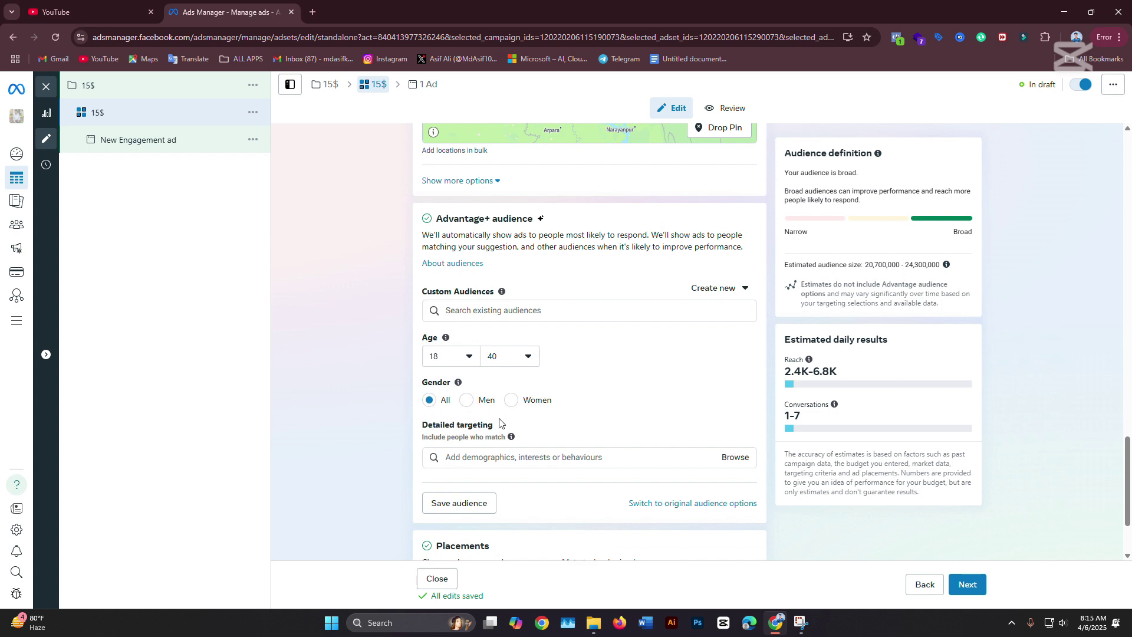
pyautogui.click(468, 401)
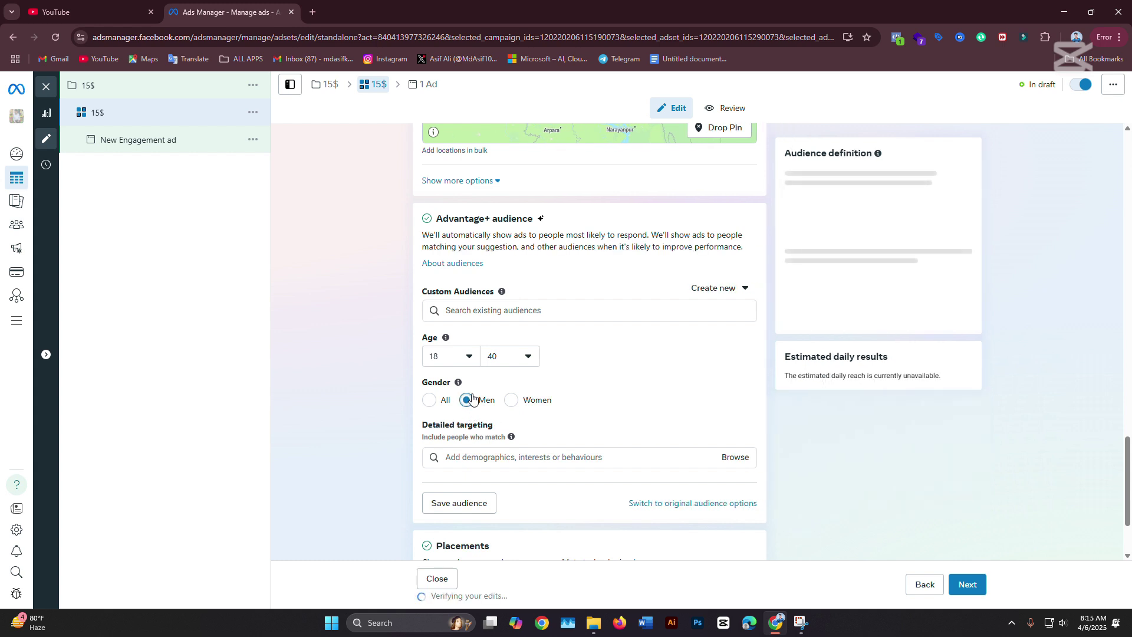
pyautogui.click(511, 404)
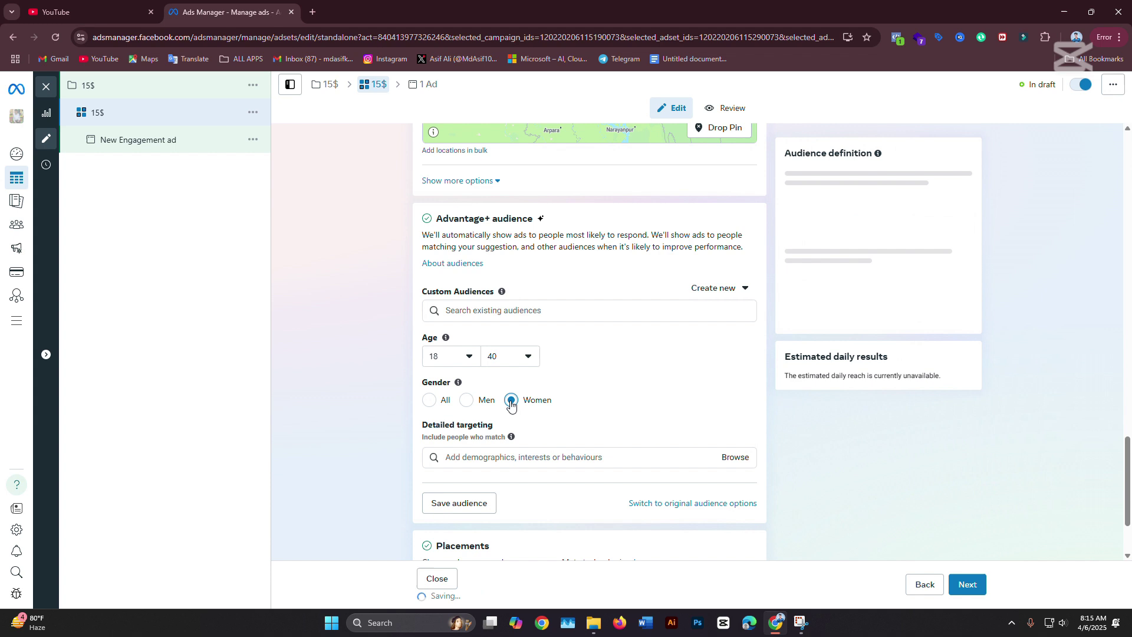
pyautogui.click(429, 401)
# - Look through the Demographics categories available for the audience's detailed targeting
pyautogui.scroll(-2, 526, 364)
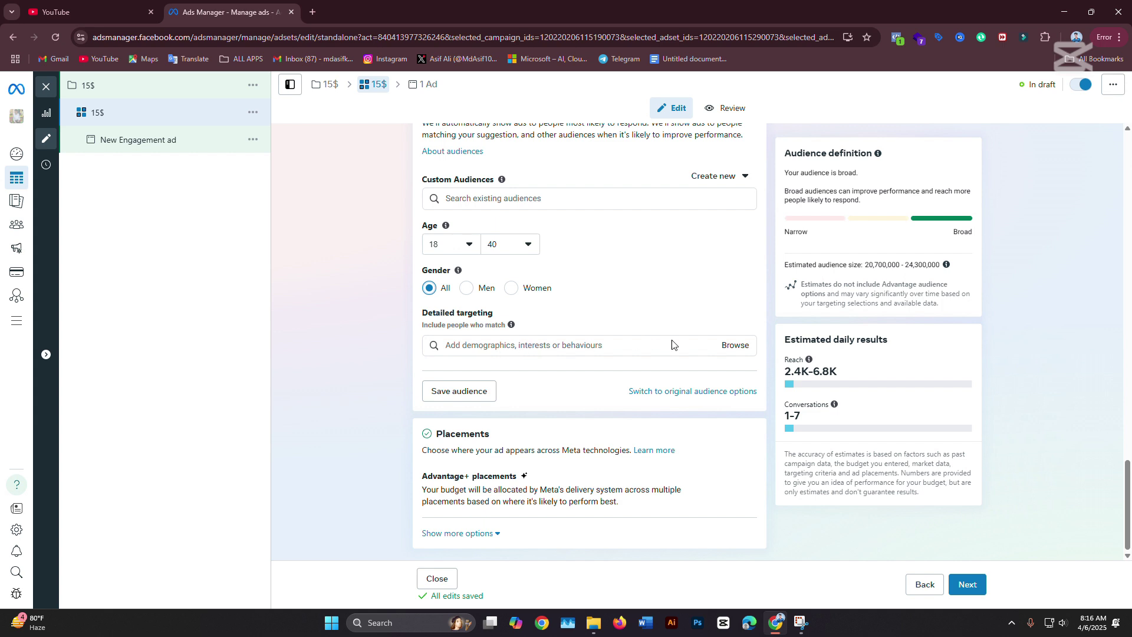
pyautogui.click(734, 346)
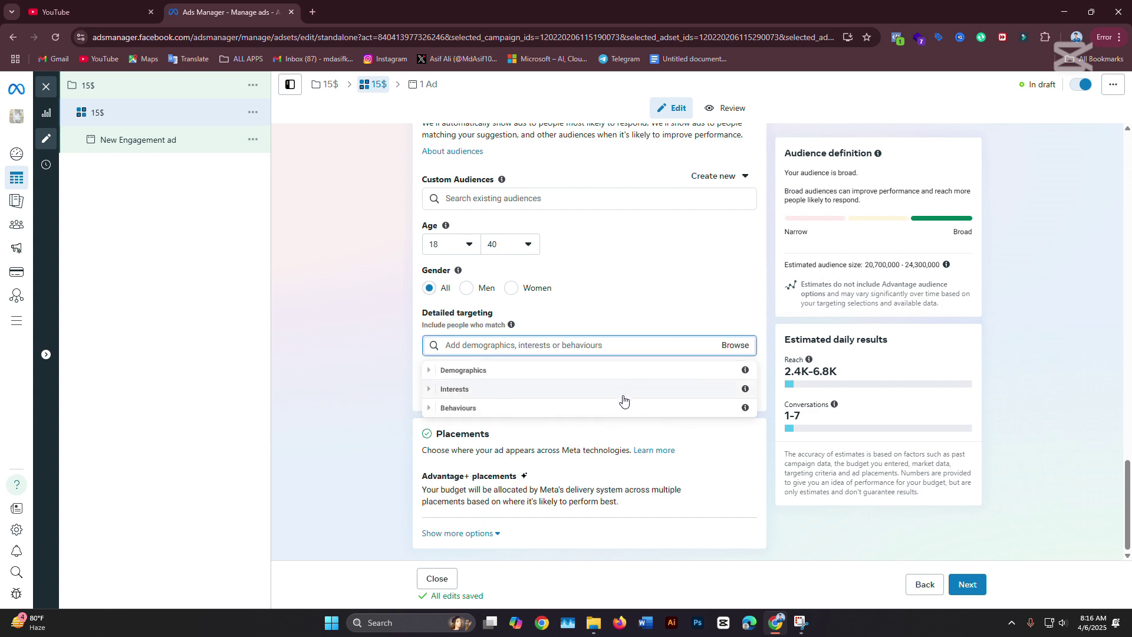
pyautogui.click(457, 370)
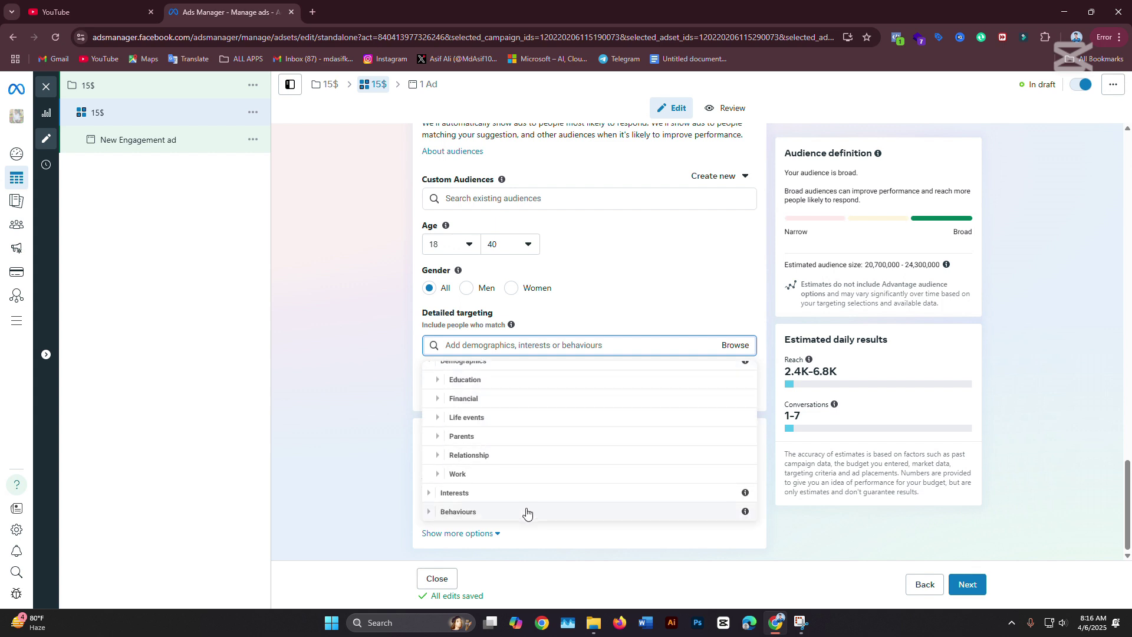
pyautogui.scroll(1, 523, 514)
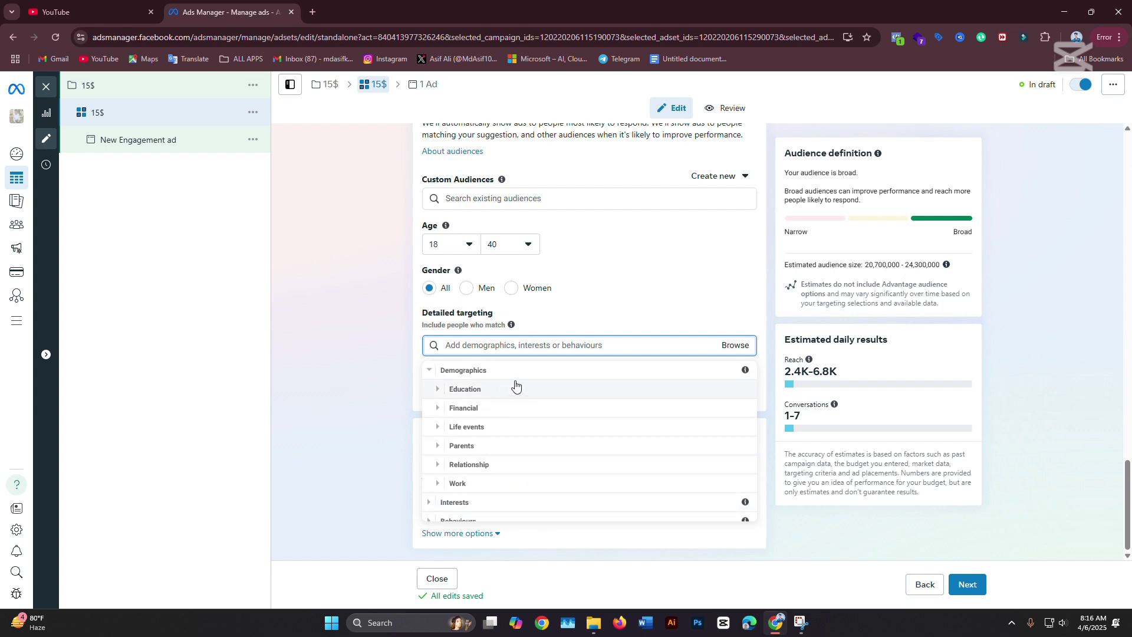
pyautogui.click(466, 348)
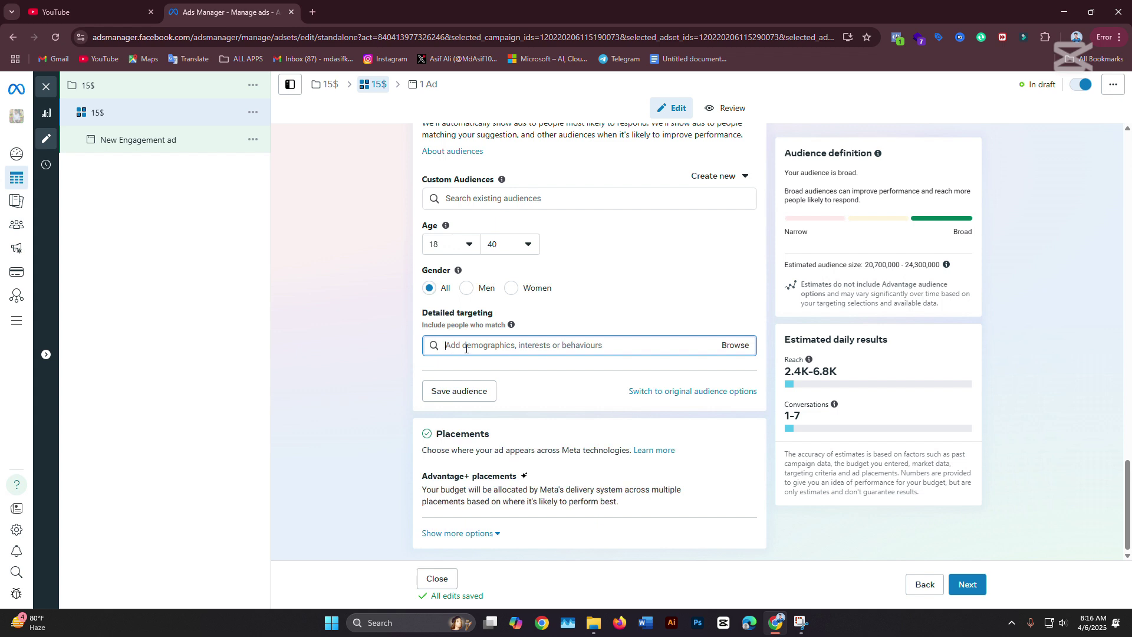
# - Look through the Interests categories available for the audience's detailed targeting
pyautogui.click(737, 346)
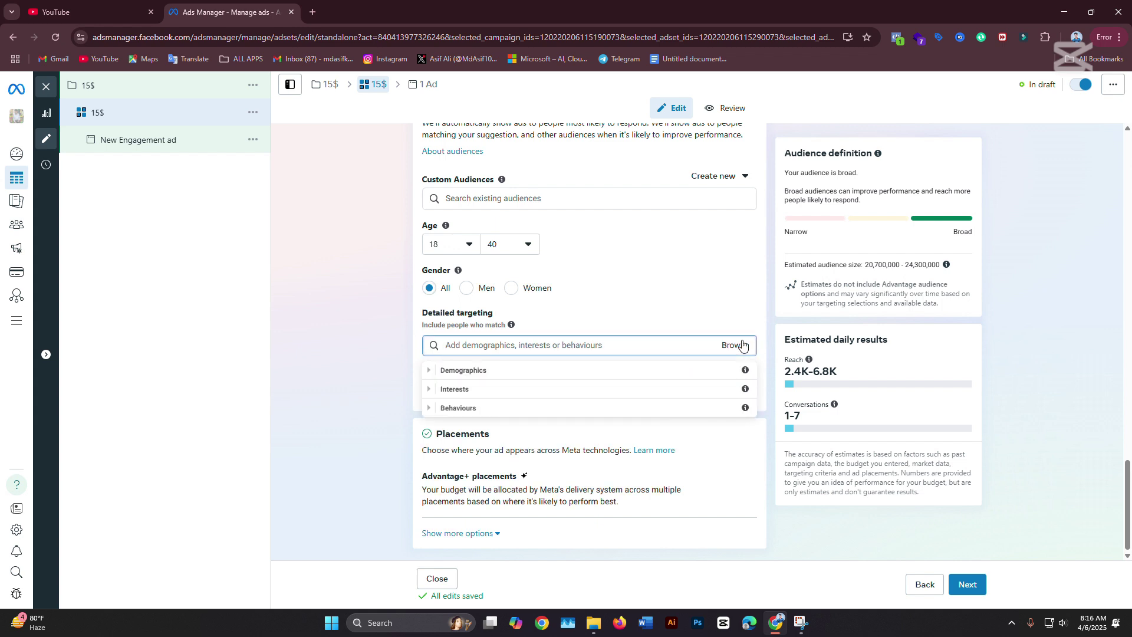
pyautogui.click(594, 390)
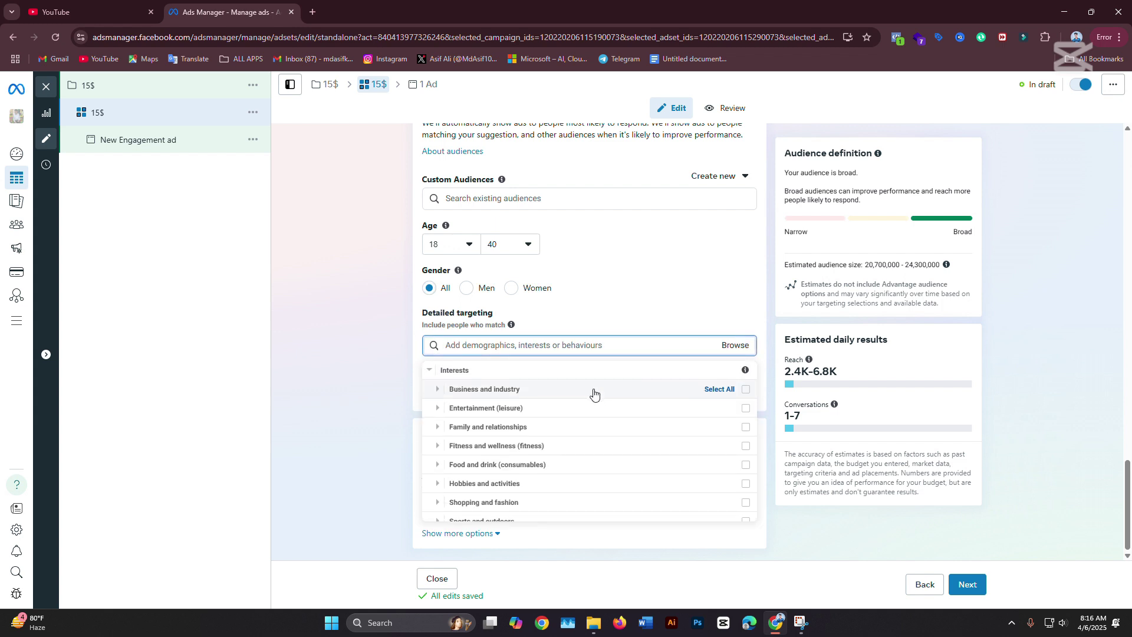
pyautogui.scroll(-2, 596, 425)
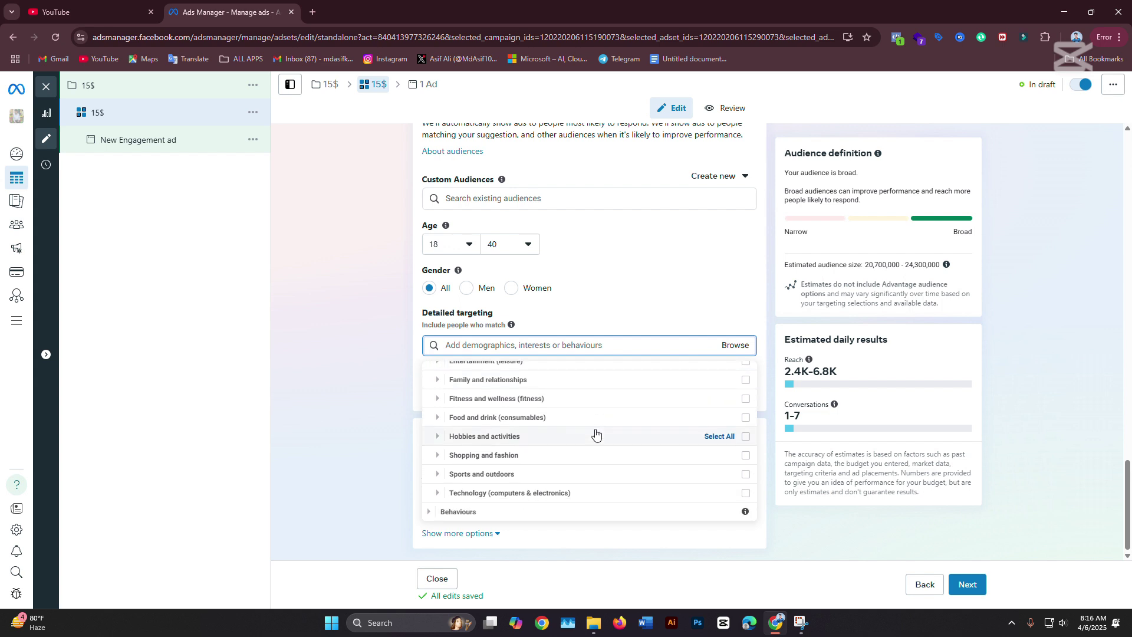
pyautogui.scroll(1, 594, 475)
pyautogui.scroll(-1, 594, 480)
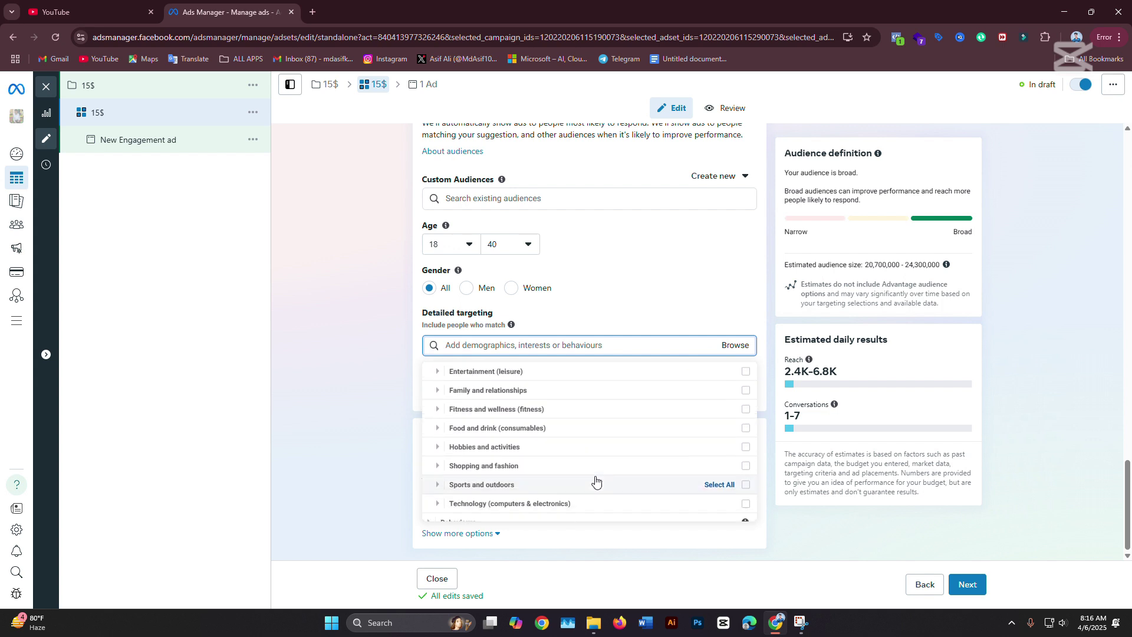
pyautogui.scroll(2, 590, 489)
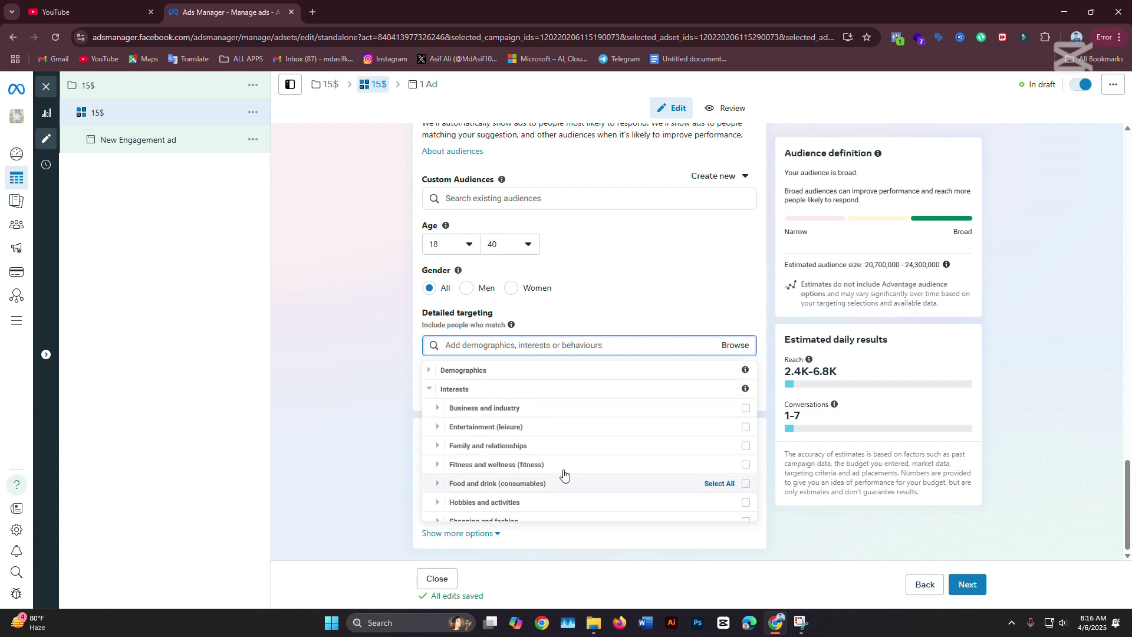
# - Look through the Behaviours categories available for detailed targeting and close the list without selecting any
pyautogui.click(736, 346)
pyautogui.click(736, 347)
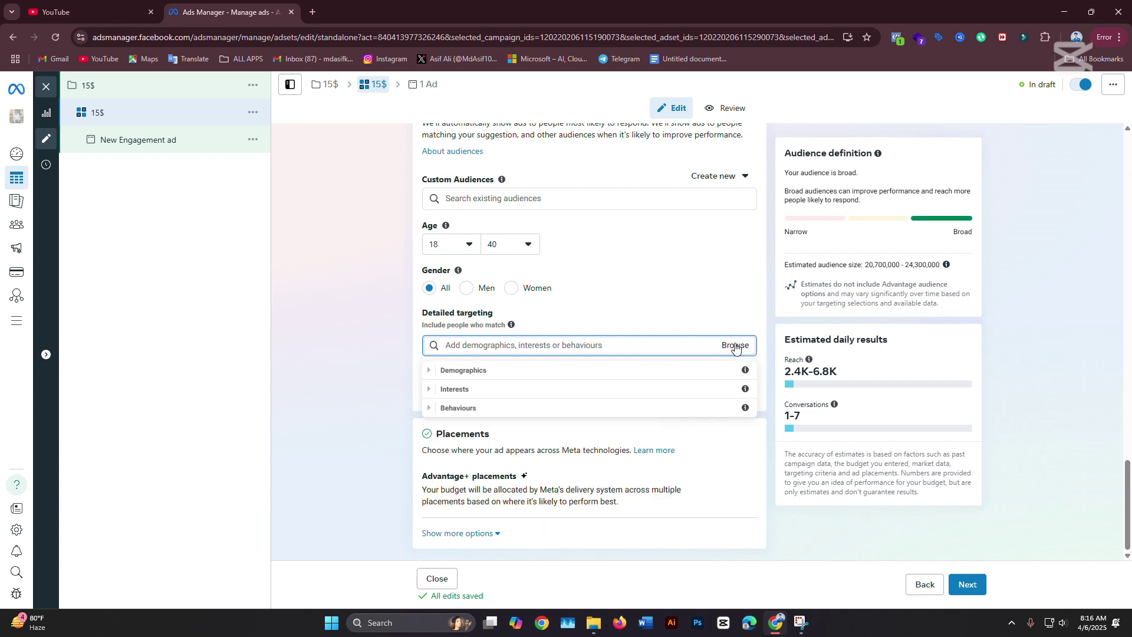
pyautogui.click(586, 408)
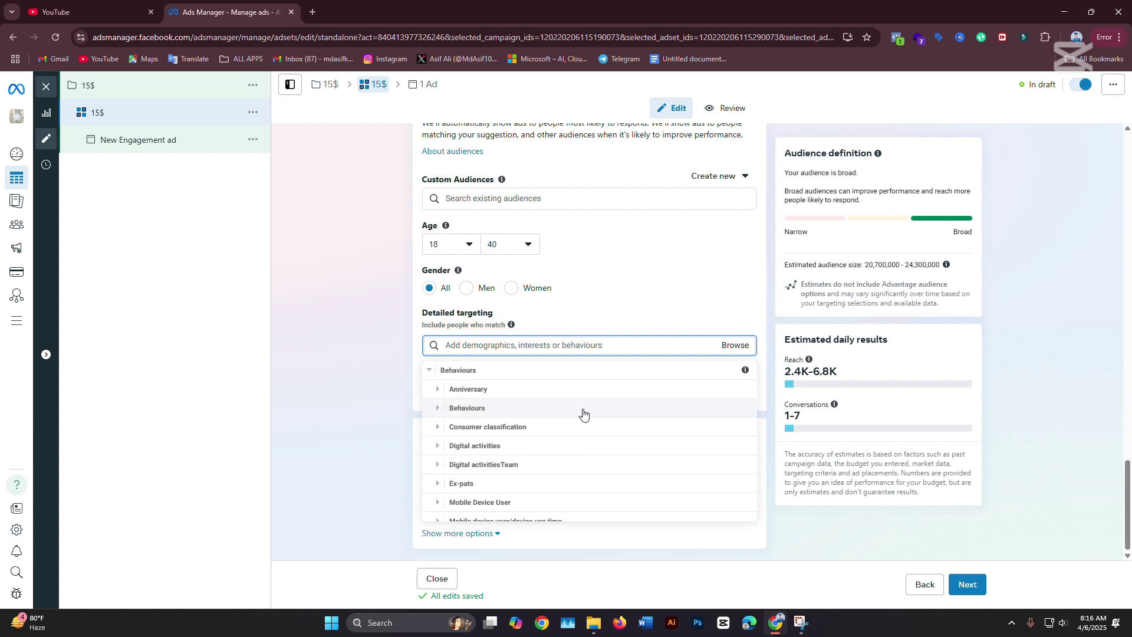
pyautogui.scroll(-2, 541, 460)
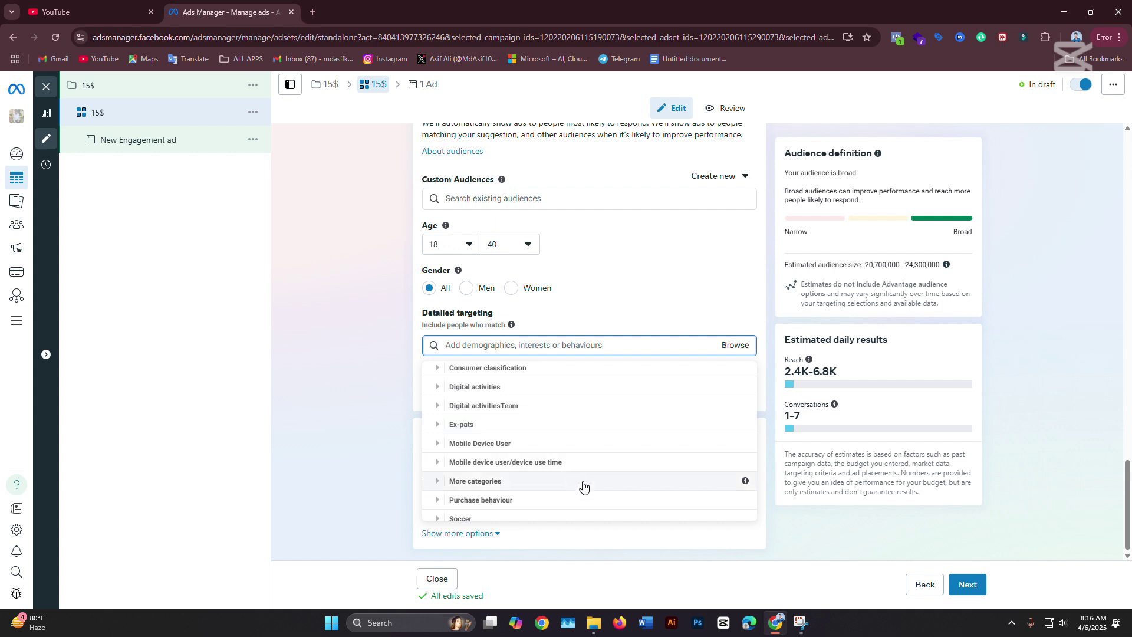
pyautogui.scroll(-1, 607, 502)
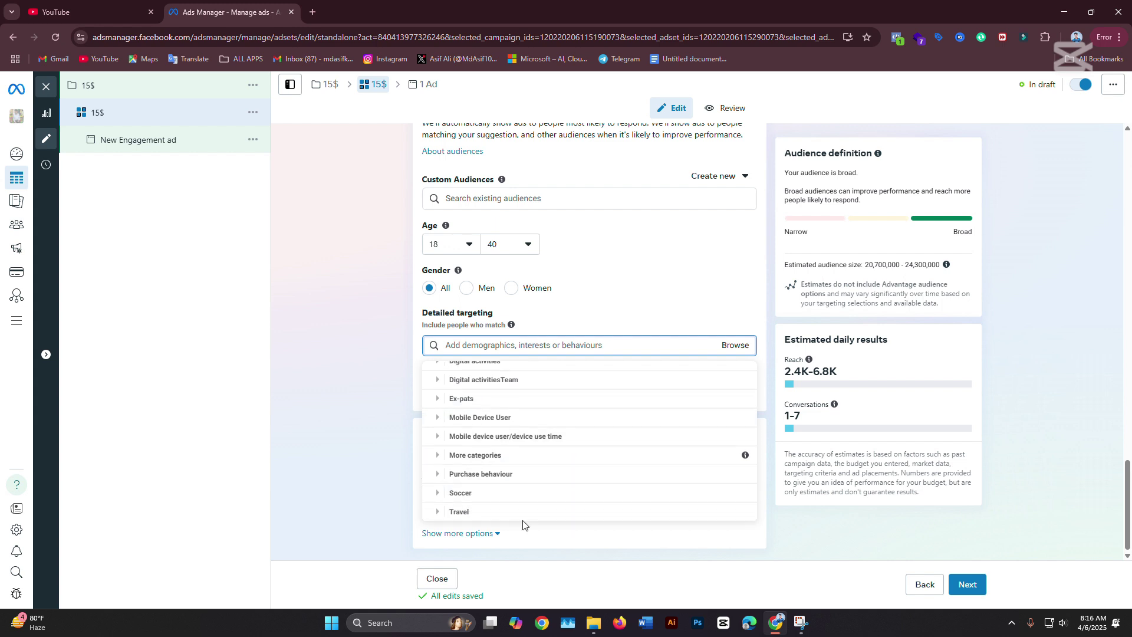
pyautogui.click(381, 437)
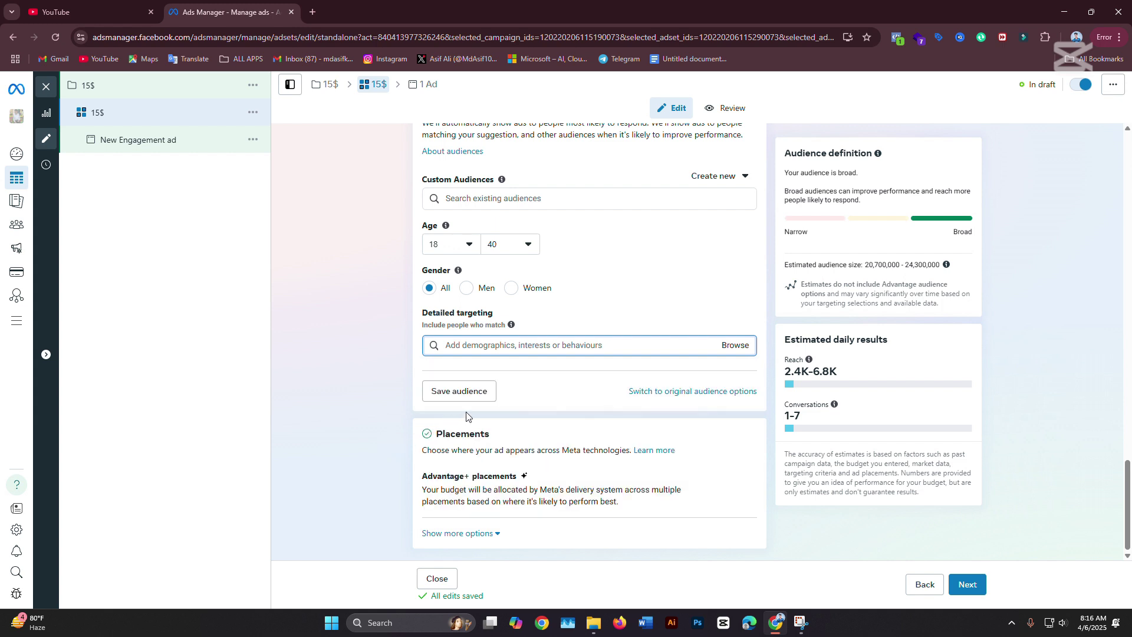
# - Continue from the ad set to the ad and rename the ad as 15$
pyautogui.click(966, 585)
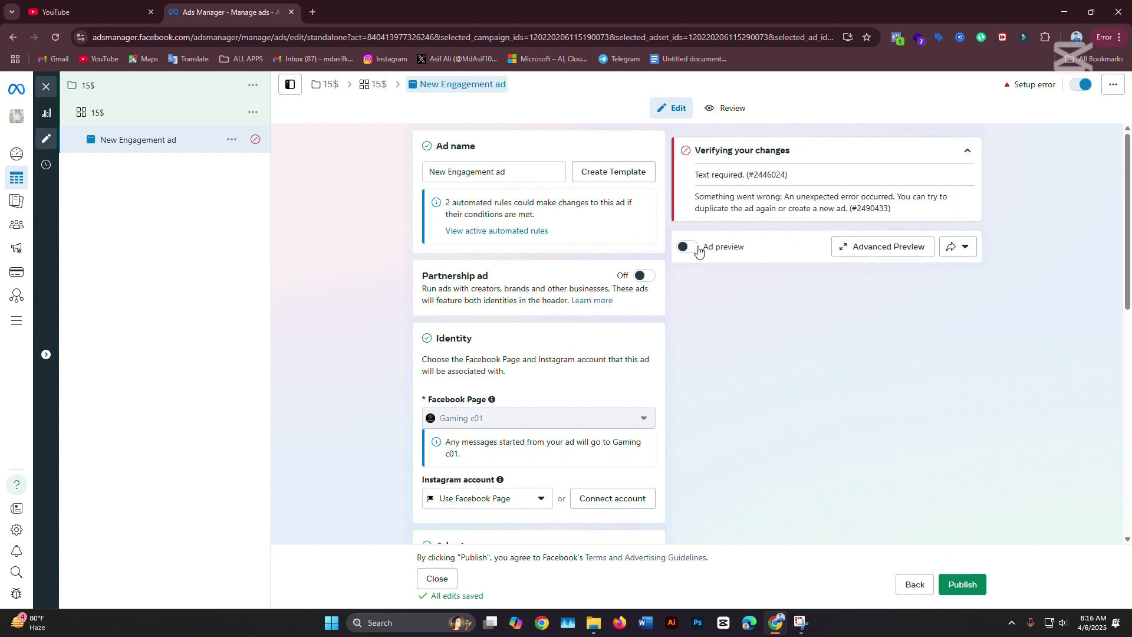
pyautogui.click(530, 173)
pyautogui.press('BackSpace')
pyautogui.press('BackSpace')
pyautogui.press('BackSpace')
pyautogui.press('BackSpace')
pyautogui.press('BackSpace')
pyautogui.press('BackSpace')
pyautogui.press('BackSpace')
pyautogui.press('BackSpace')
pyautogui.press('BackSpace')
pyautogui.press('BackSpace')
pyautogui.press('BackSpace')
pyautogui.press('BackSpace')
pyautogui.press('BackSpace')
pyautogui.press('BackSpace')
pyautogui.press('BackSpace')
pyautogui.press('BackSpace')
pyautogui.rightClick(483, 171)
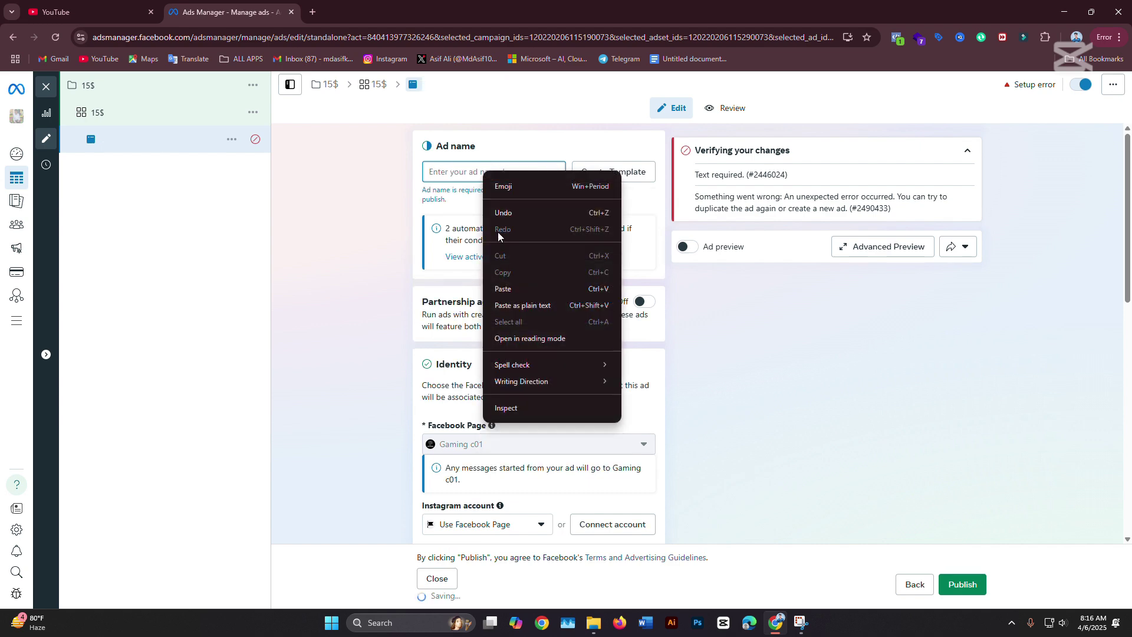
pyautogui.click(511, 289)
# - Check the ad's Instagram account options and review its identity, ad setup, ad creative and tracking settings
pyautogui.scroll(-3, 527, 283)
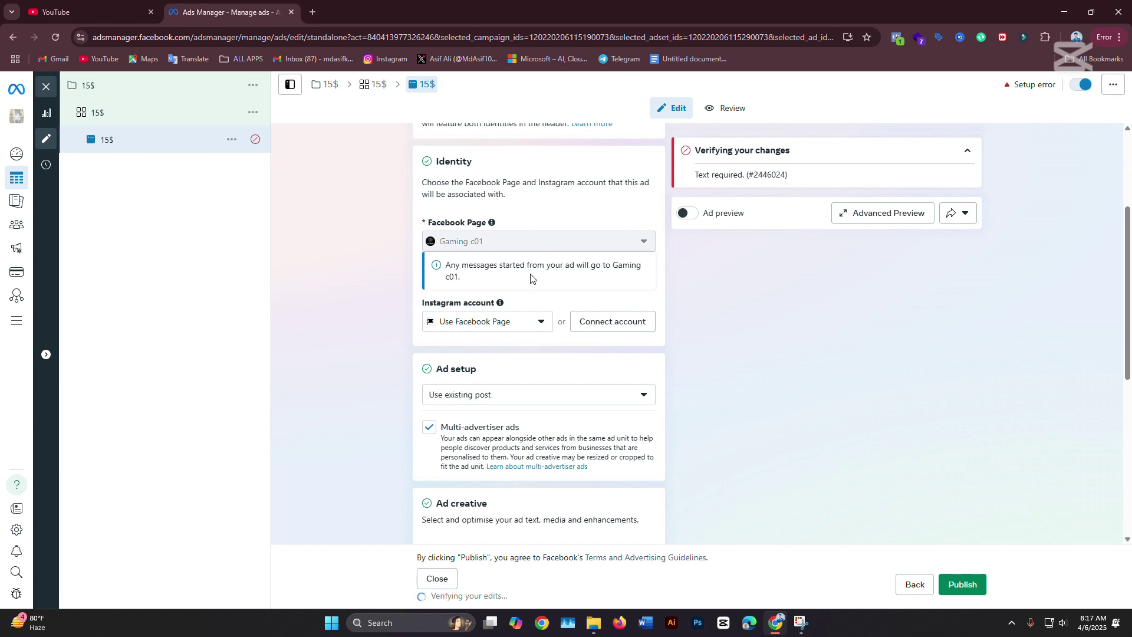
pyautogui.click(541, 322)
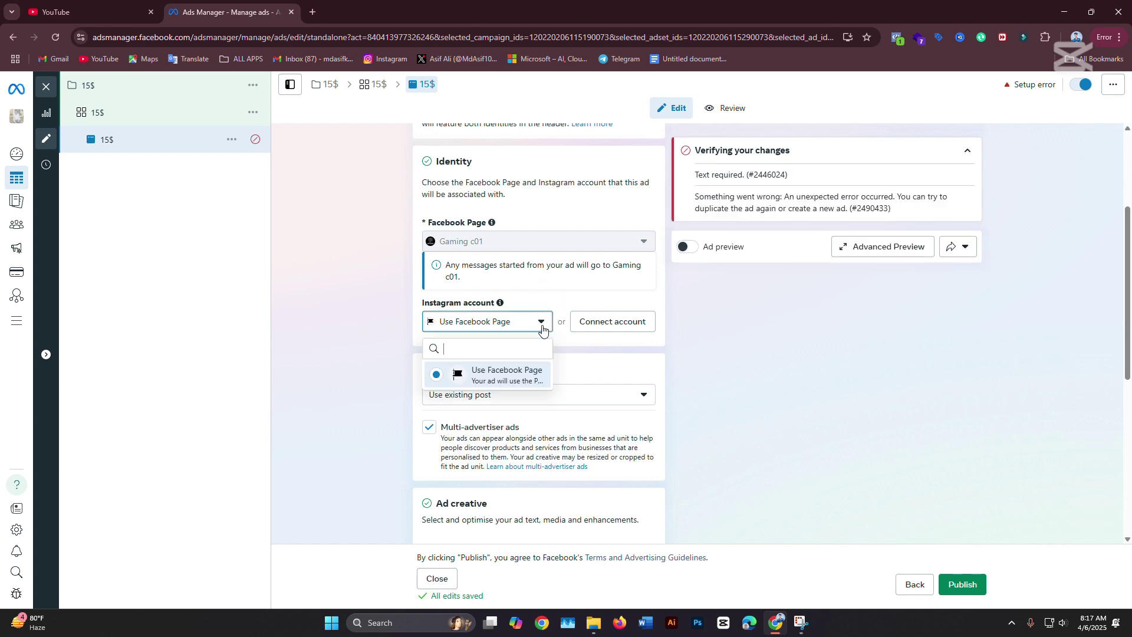
pyautogui.click(575, 341)
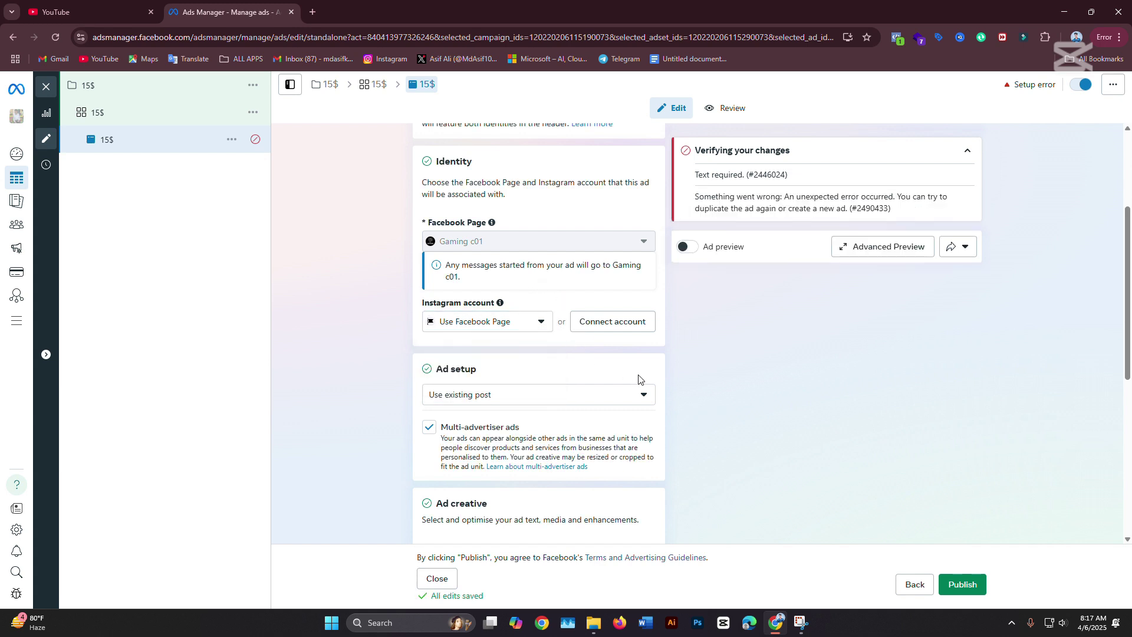
pyautogui.scroll(-3, 644, 379)
pyautogui.scroll(-3, 643, 380)
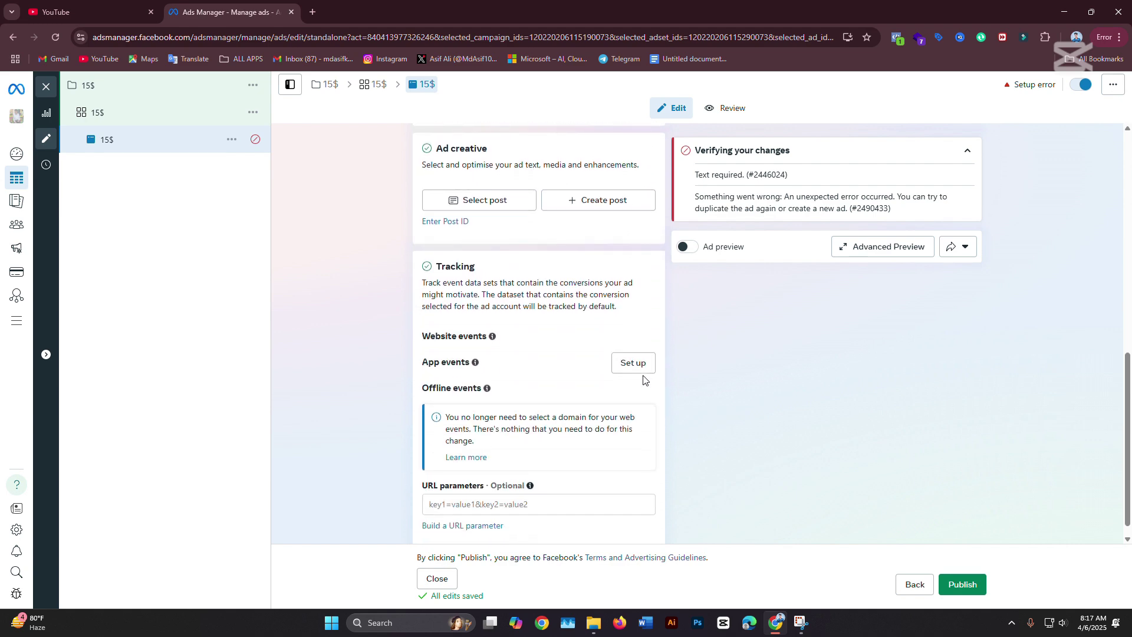
pyautogui.scroll(12, 513, 376)
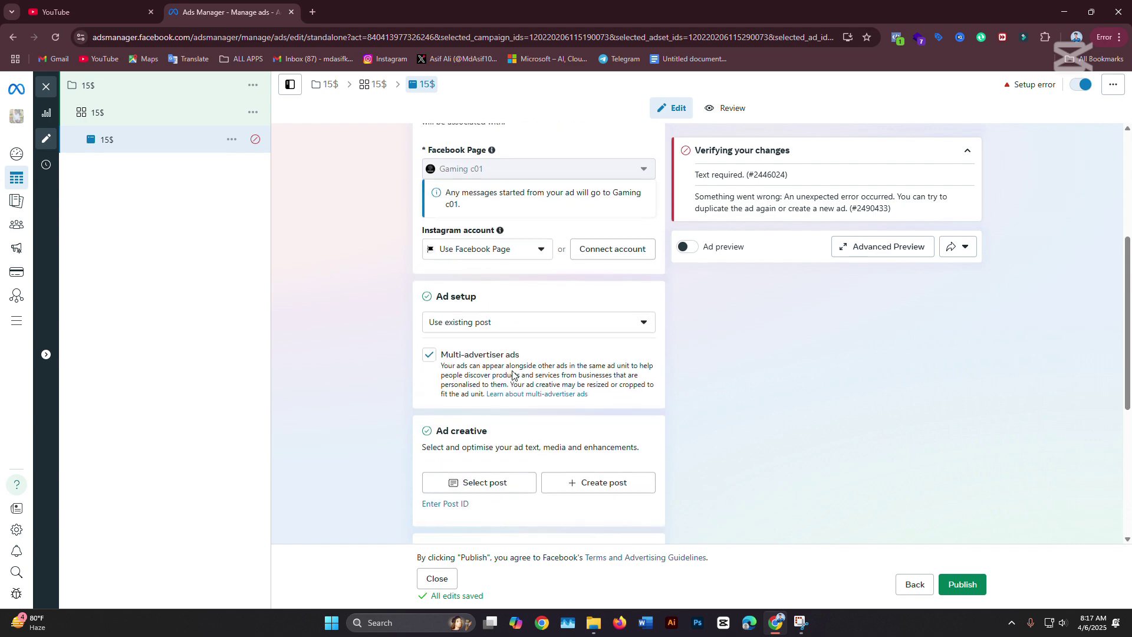
pyautogui.scroll(-4, 578, 302)
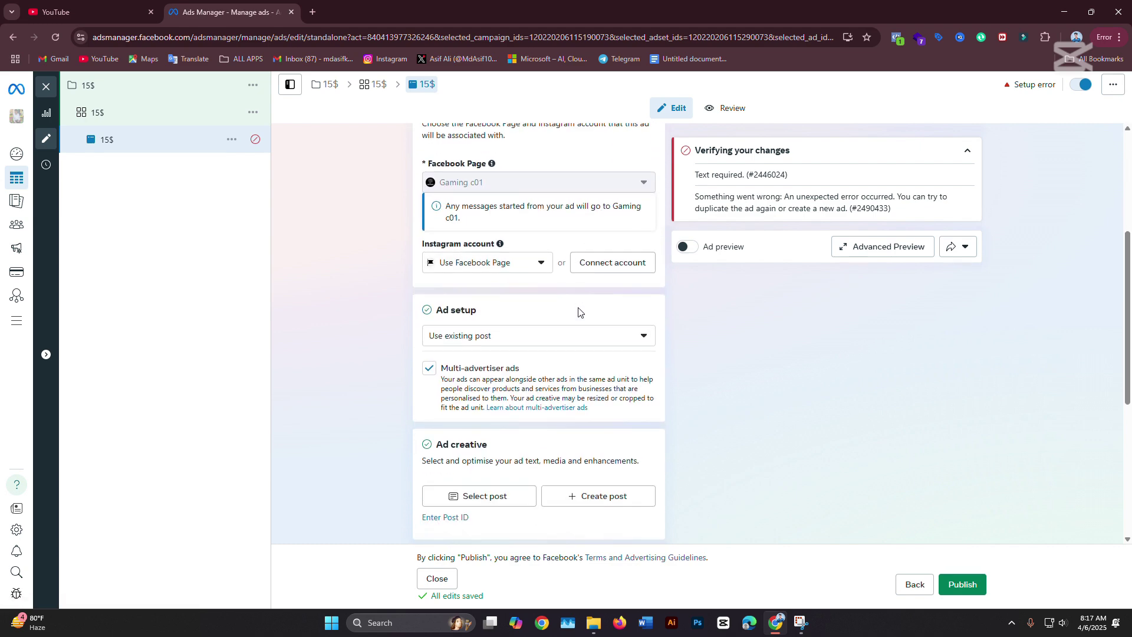
pyautogui.scroll(-4, 578, 312)
pyautogui.scroll(-1, 578, 312)
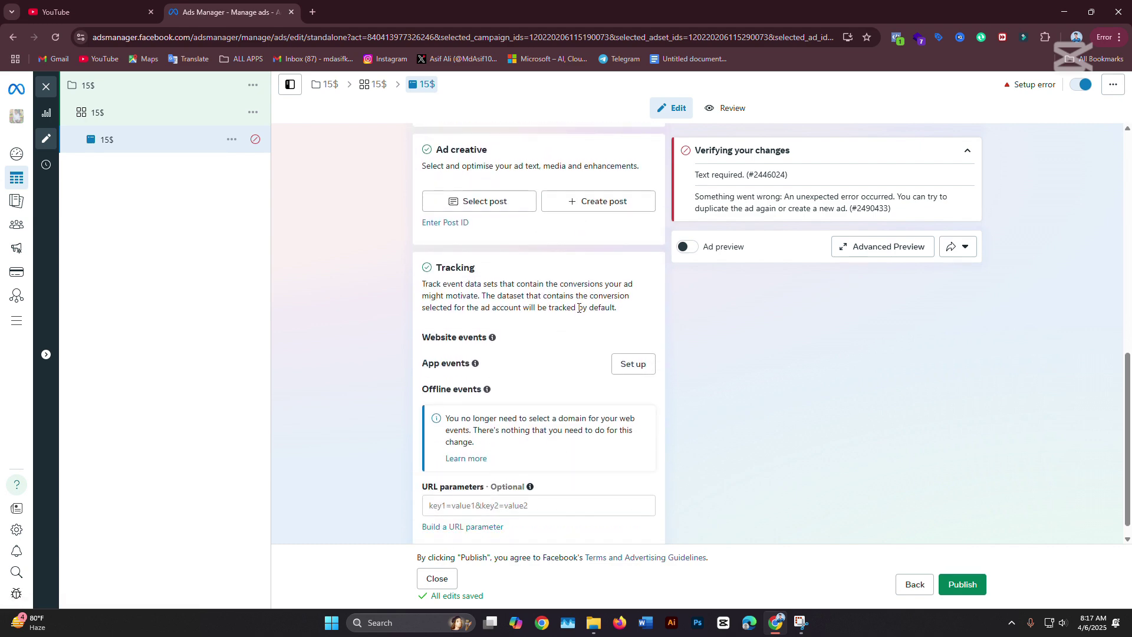
pyautogui.scroll(3, 578, 308)
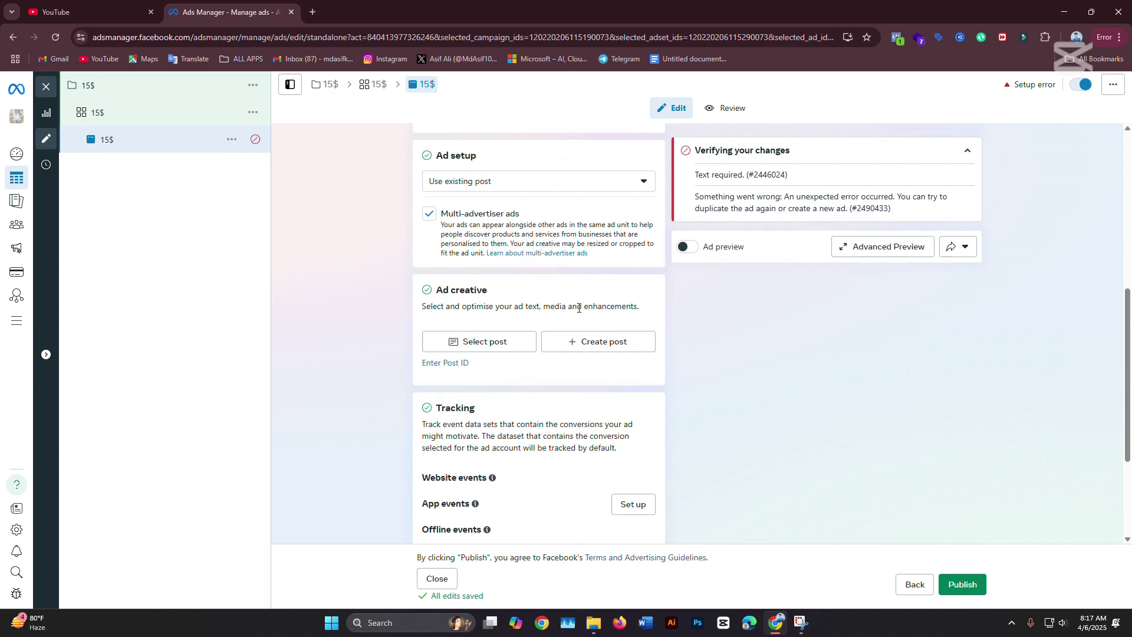
# - Start creating a new post for the ad creative, look for a video in Saved Pictures, and set the post's audience to Public
pyautogui.click(605, 383)
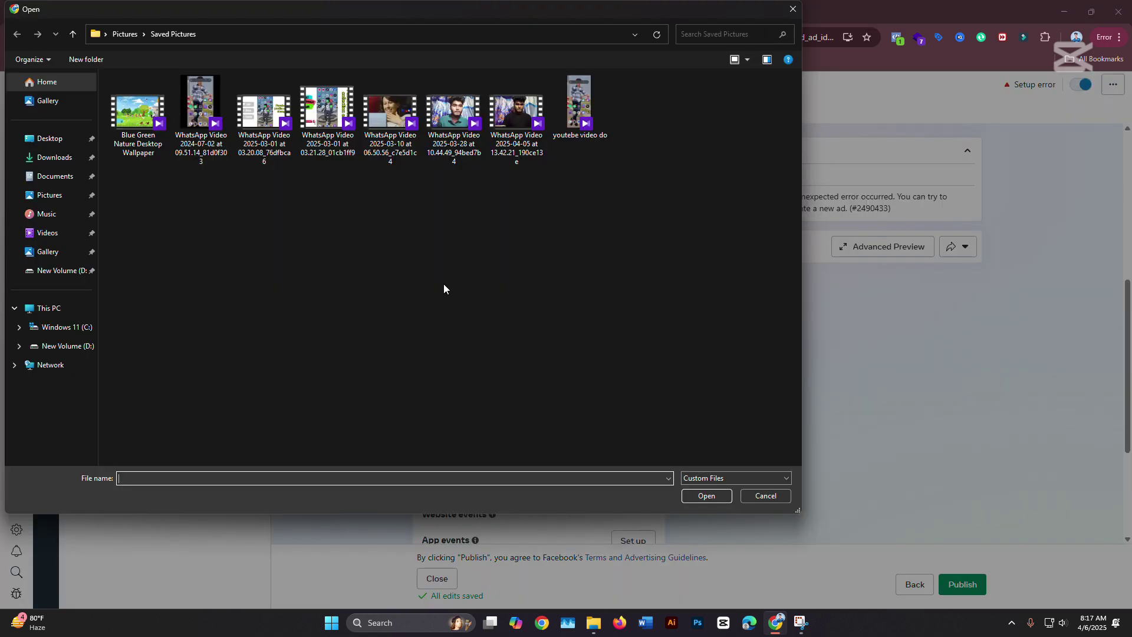
pyautogui.doubleClick(139, 148)
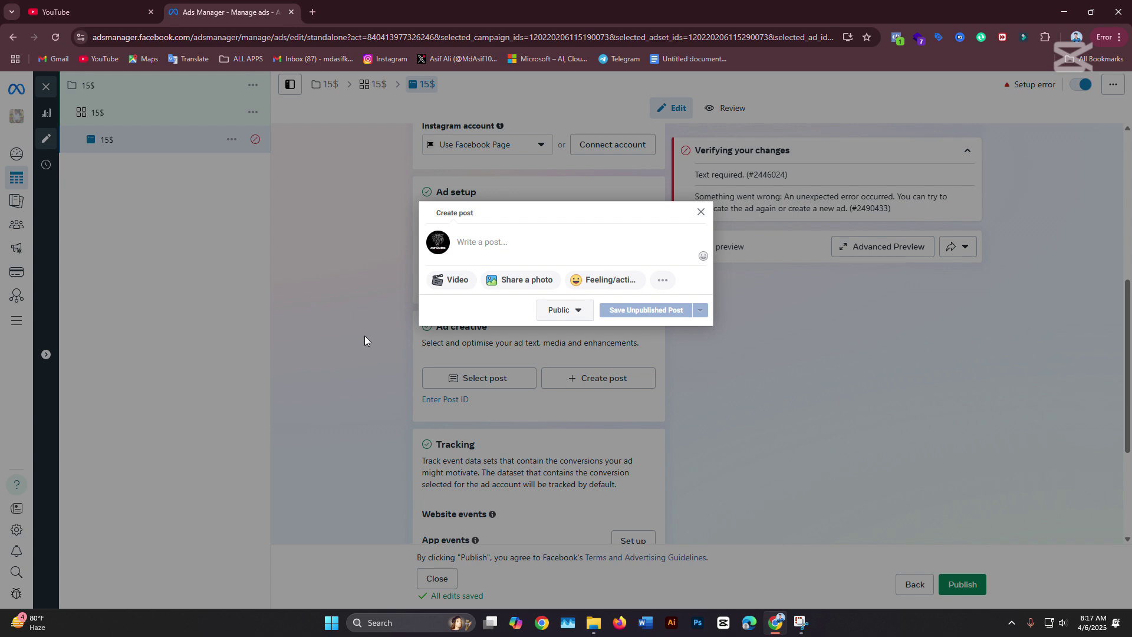
pyautogui.click(570, 311)
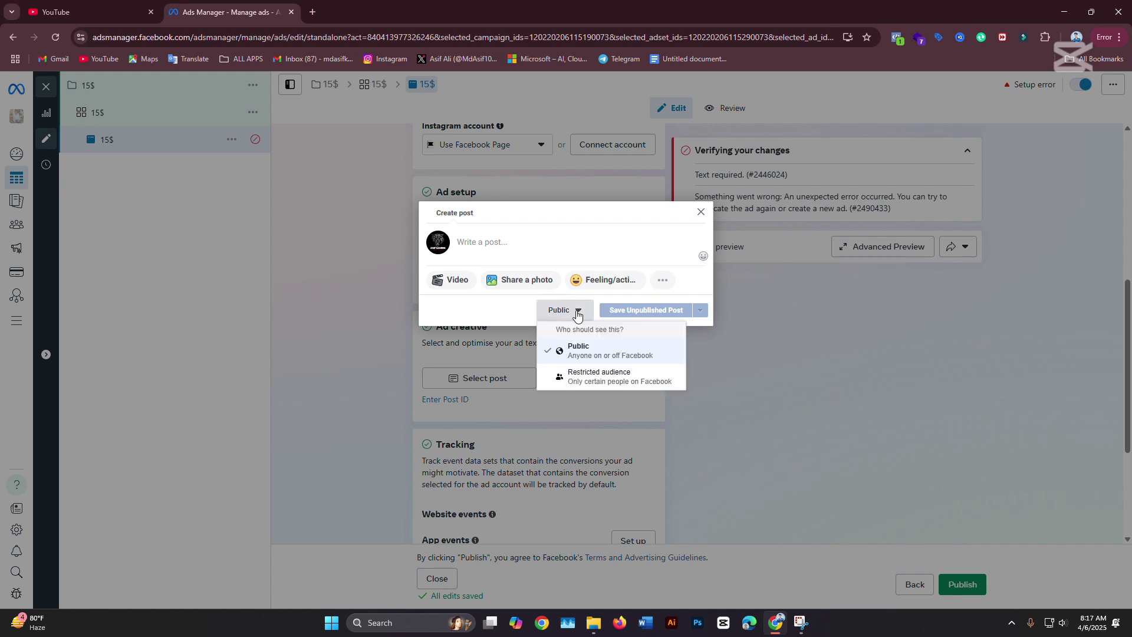
pyautogui.click(602, 354)
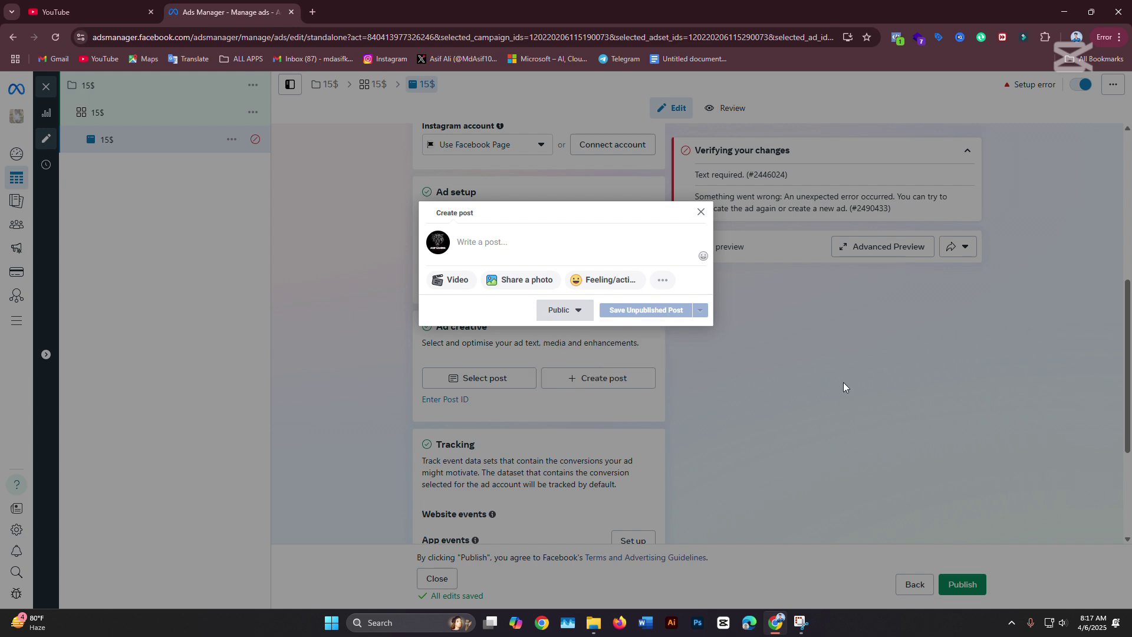
# - Dismiss the post translation tip and write Hi as the new post's text
pyautogui.click(472, 246)
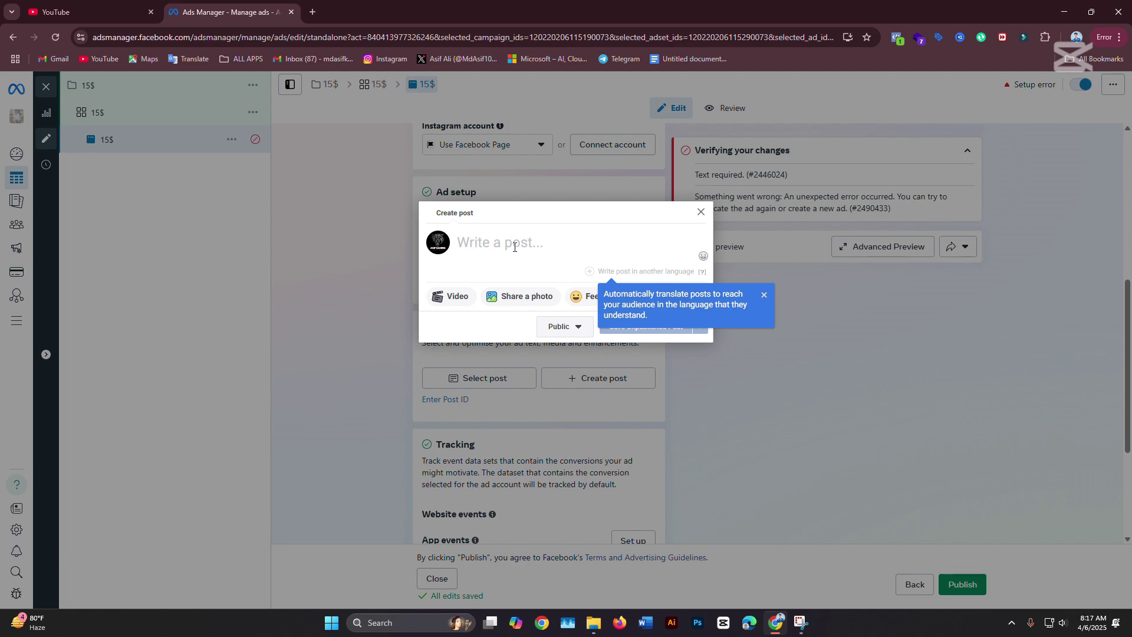
pyautogui.click(764, 295)
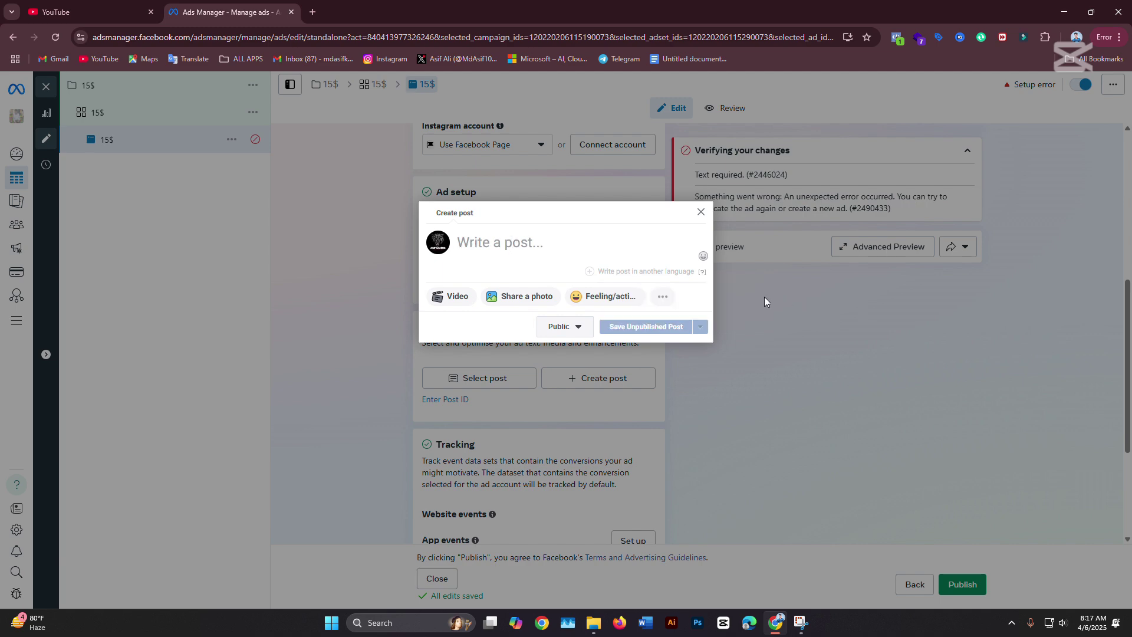
pyautogui.click(590, 271)
pyautogui.doubleClick(136, 117)
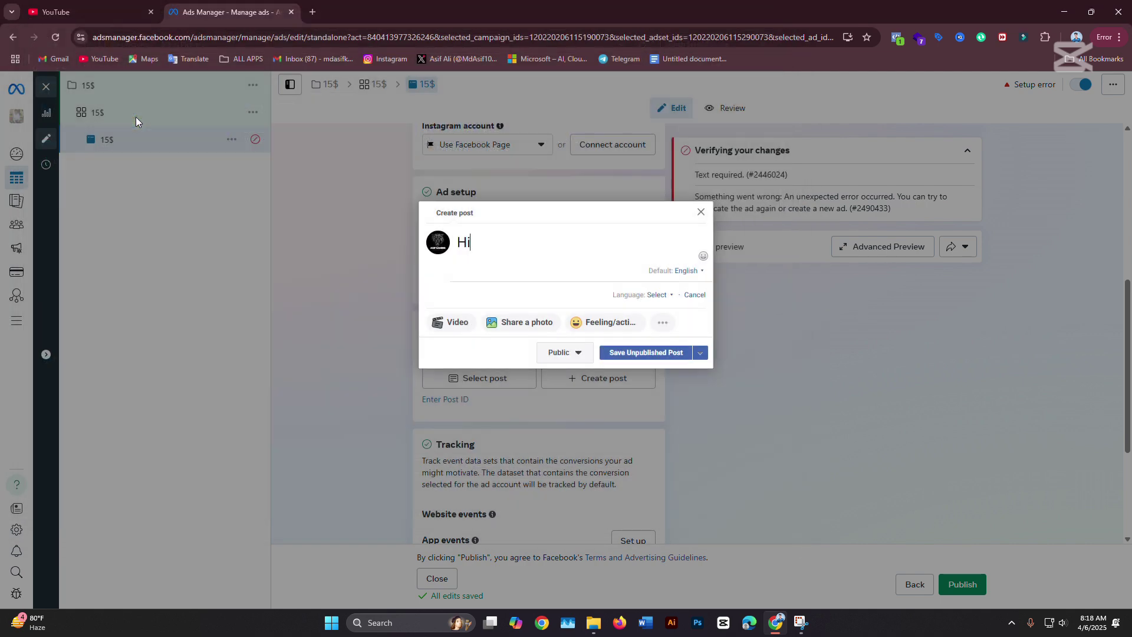
# - Attach the Special burger photo from Saved Pictures to the post and save it as an unpublished post
pyautogui.click(514, 326)
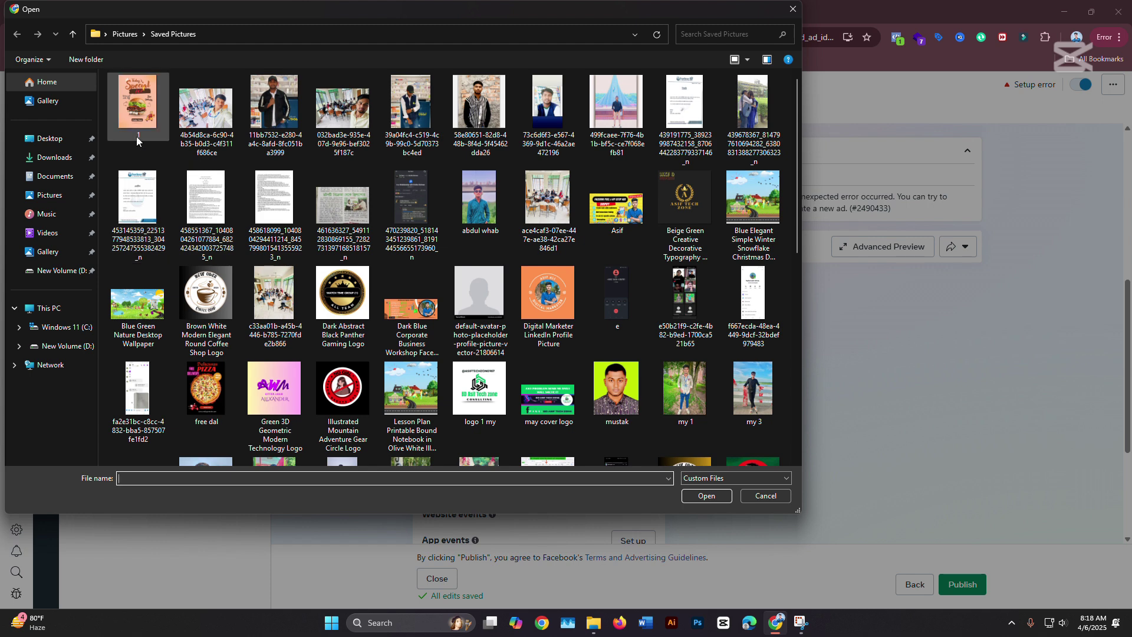
pyautogui.click(121, 101)
pyautogui.doubleClick(121, 101)
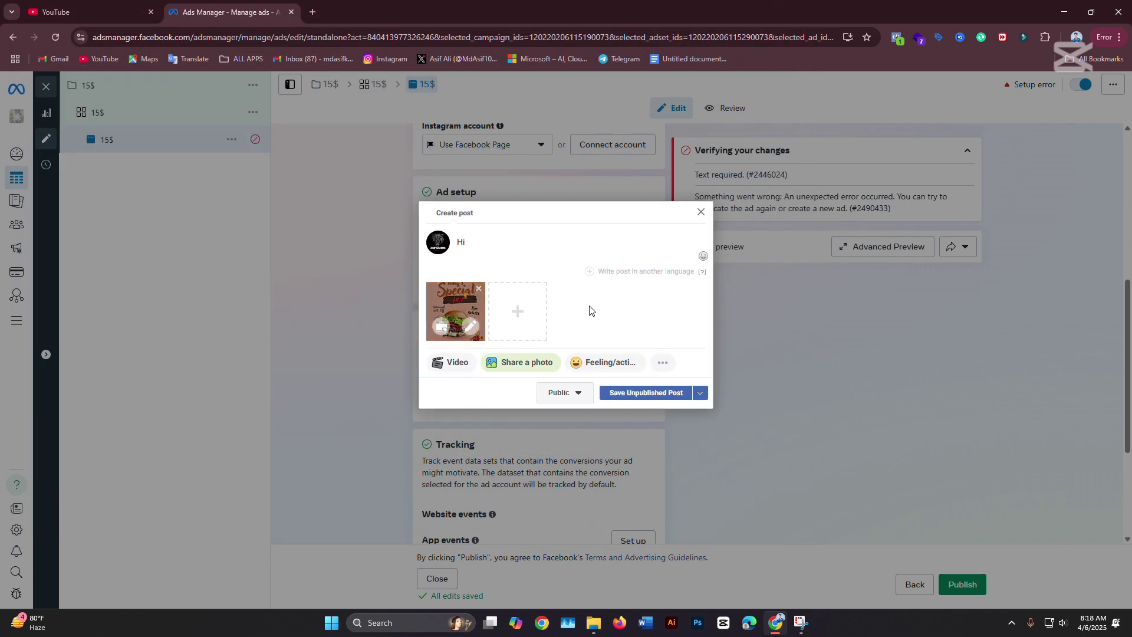
pyautogui.click(658, 391)
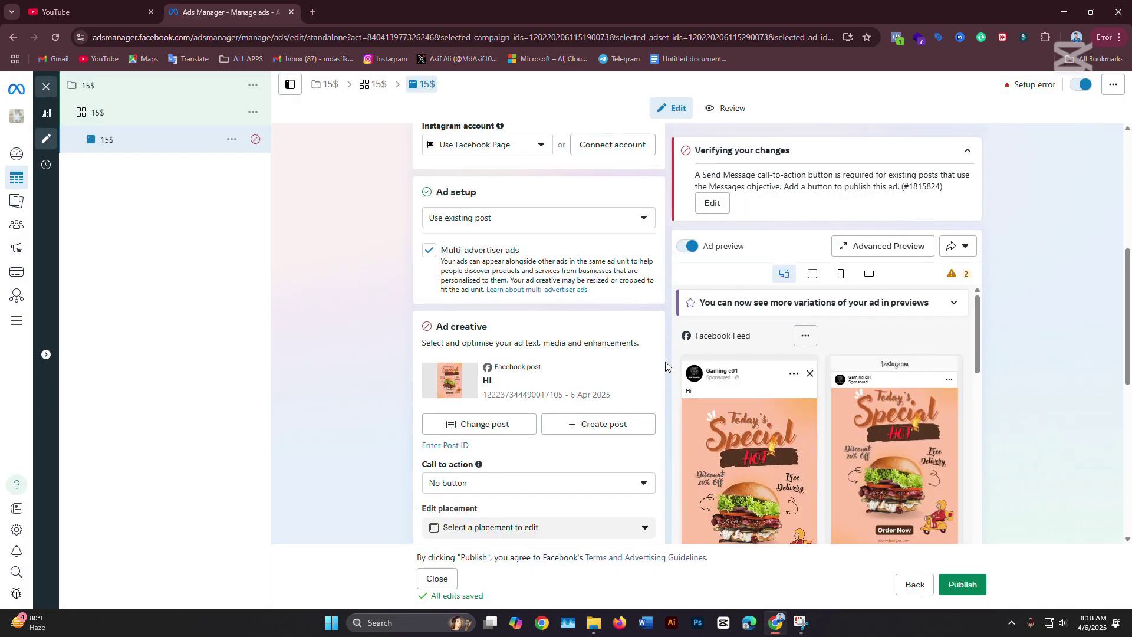
# - Set the ad creative's call to action to Send message and update the post with that button
pyautogui.scroll(-1, 461, 340)
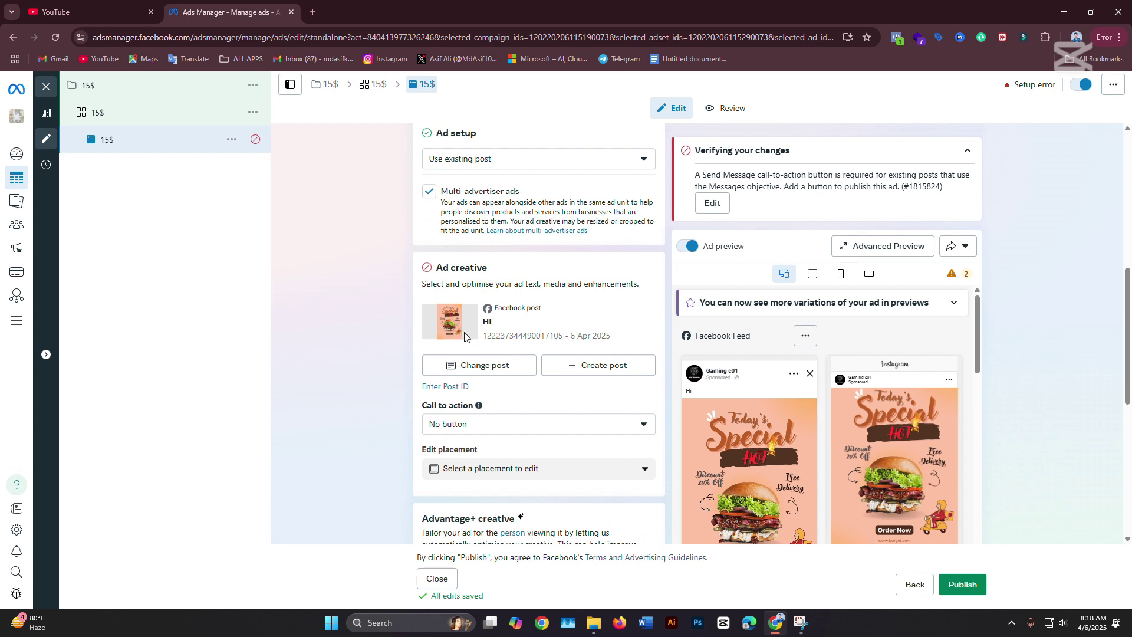
pyautogui.scroll(-1, 572, 394)
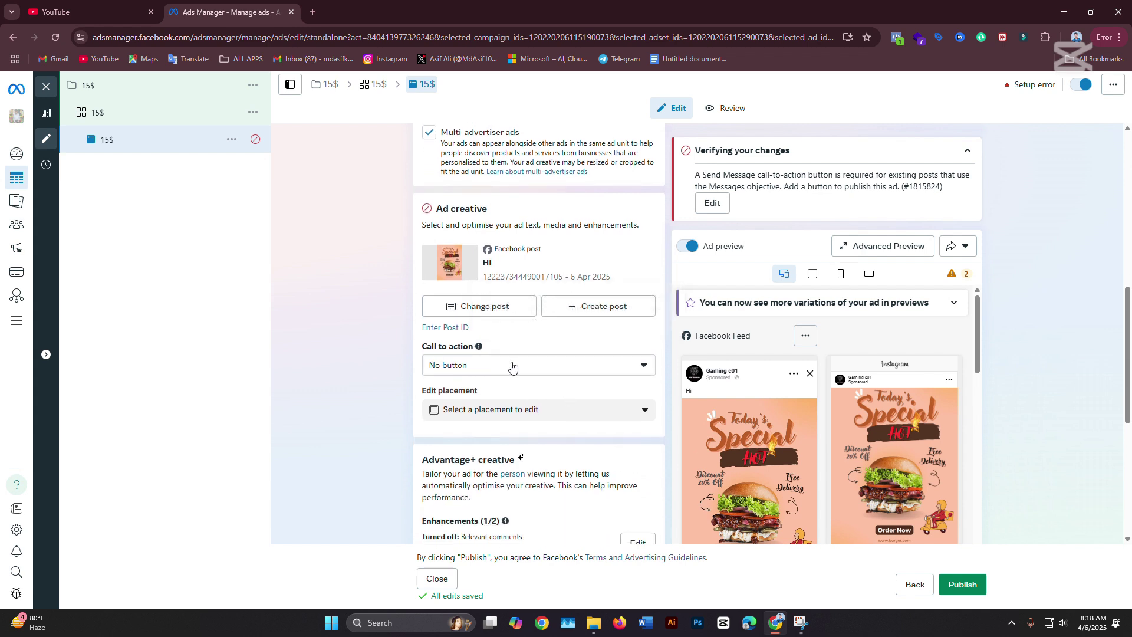
pyautogui.click(645, 373)
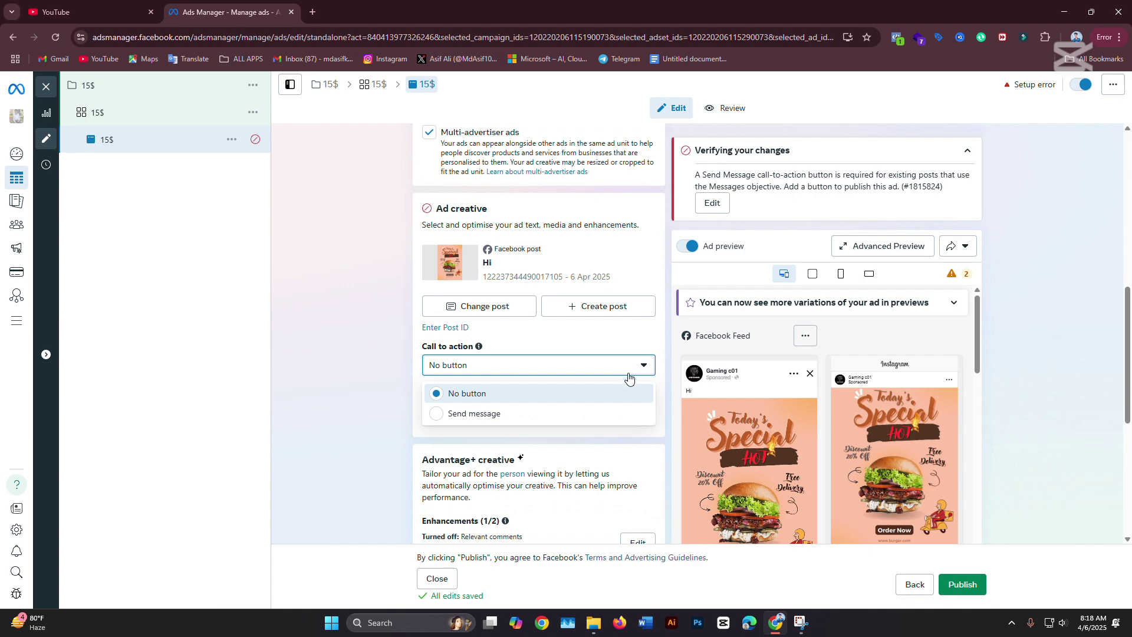
pyautogui.click(578, 413)
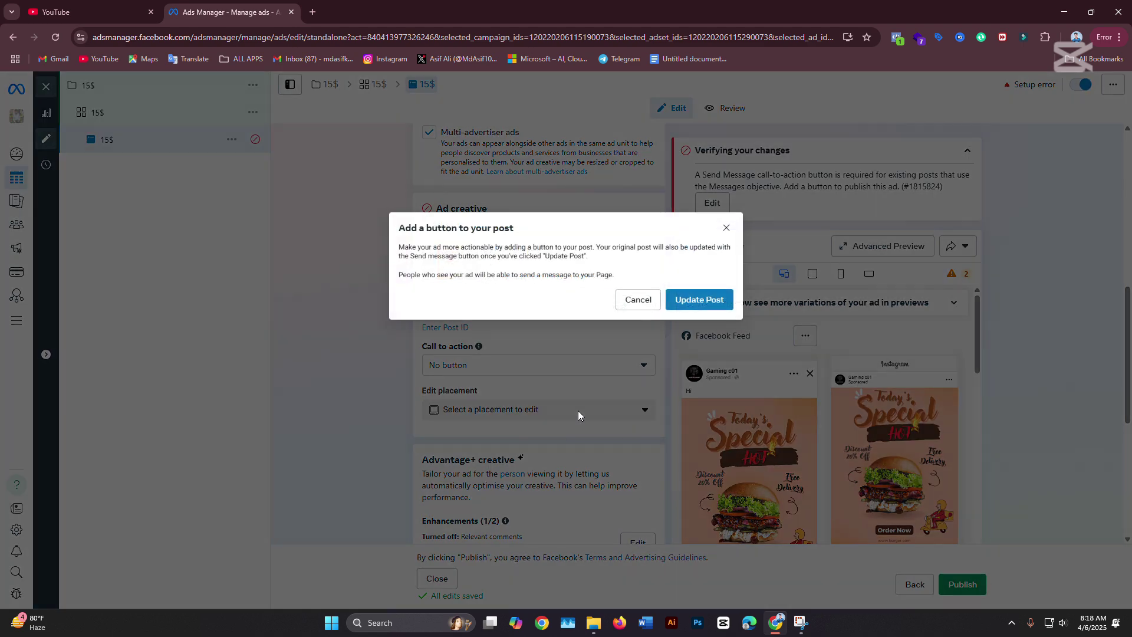
pyautogui.click(704, 301)
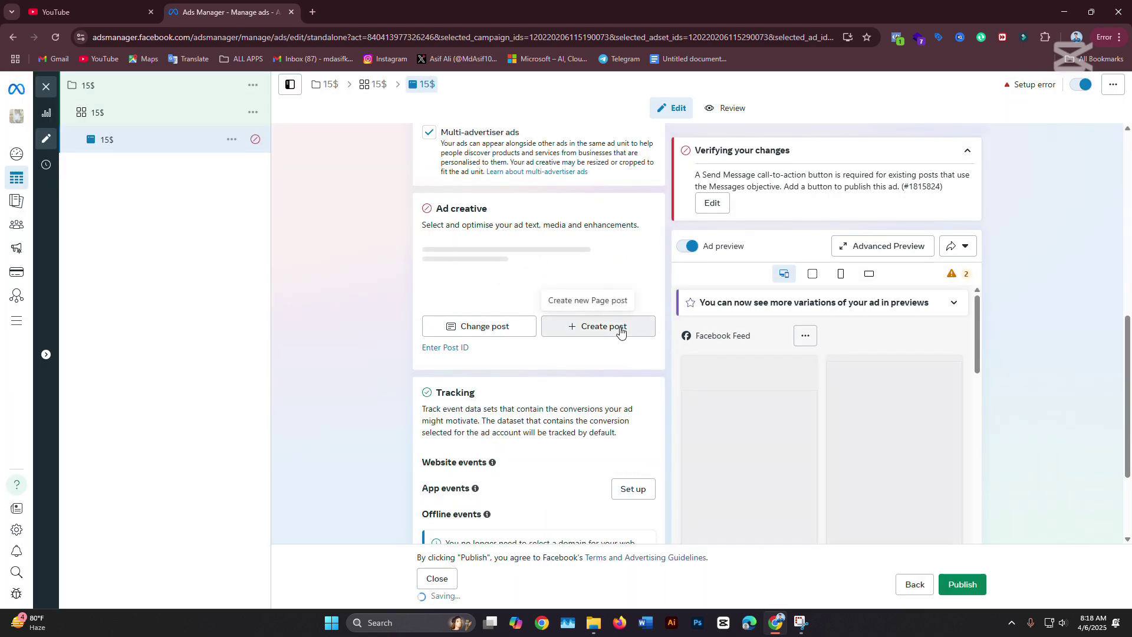
# - Open the Advantage+ creative enhancements and save them with Adapt multi-image format turned on
pyautogui.scroll(-4, 430, 270)
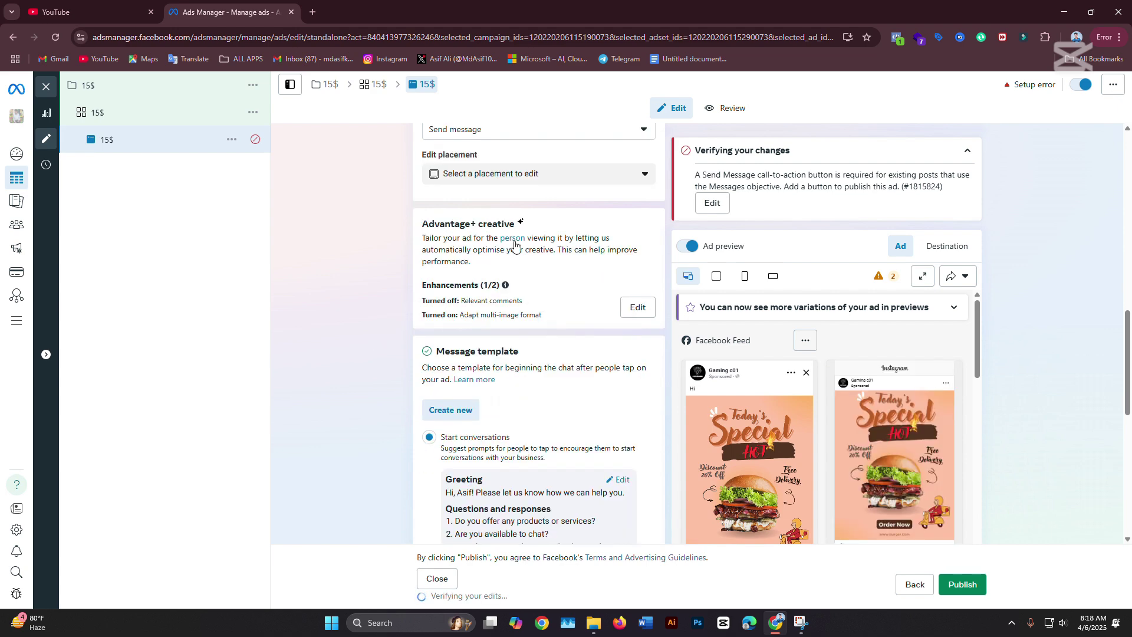
pyautogui.click(642, 311)
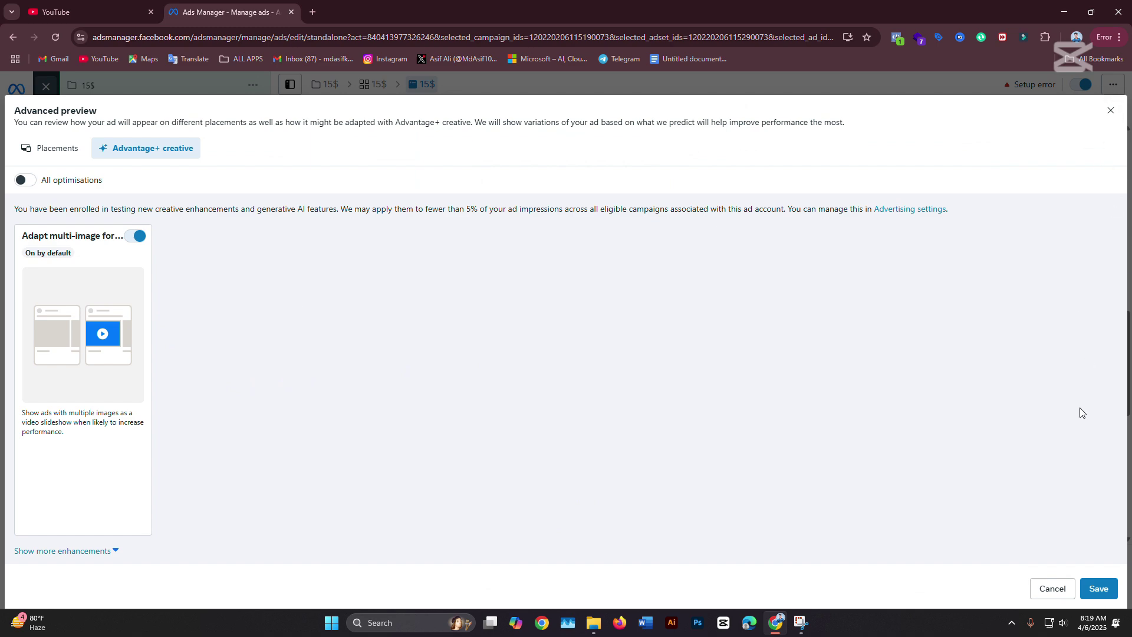
pyautogui.click(1097, 587)
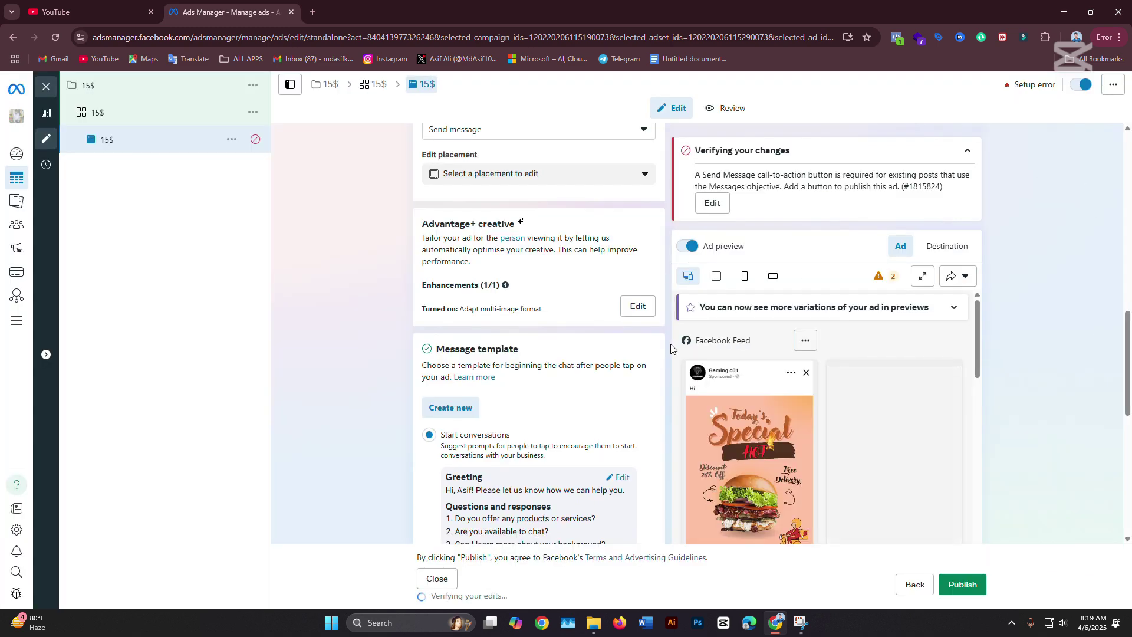
# - Look through the ad previews and set the message template to Automated chat
pyautogui.scroll(-2, 841, 466)
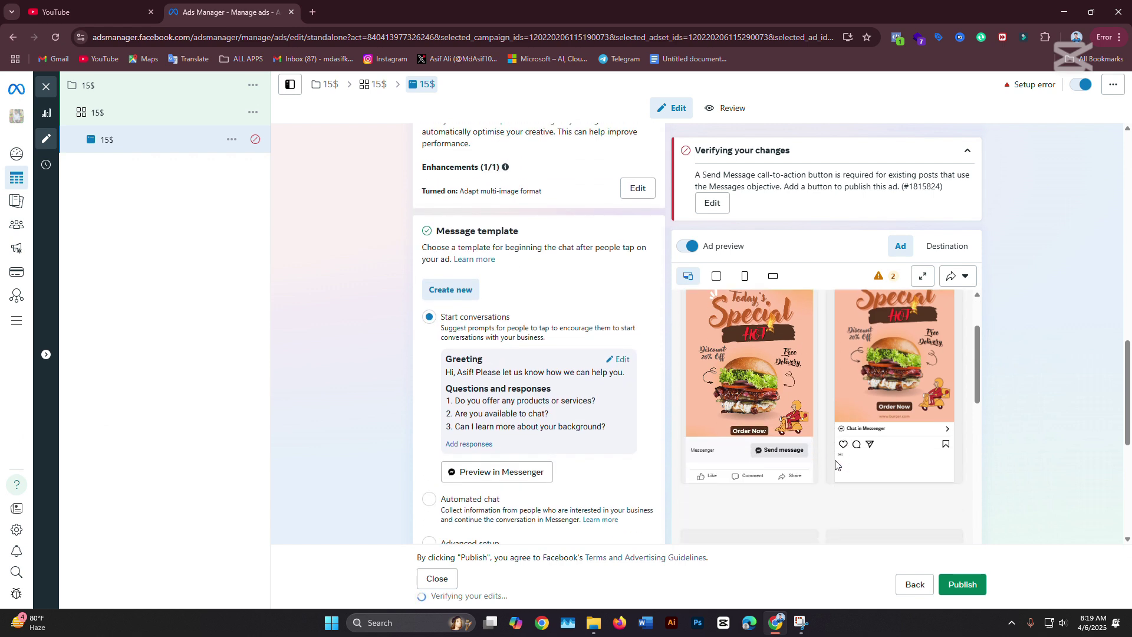
pyautogui.scroll(1, 836, 465)
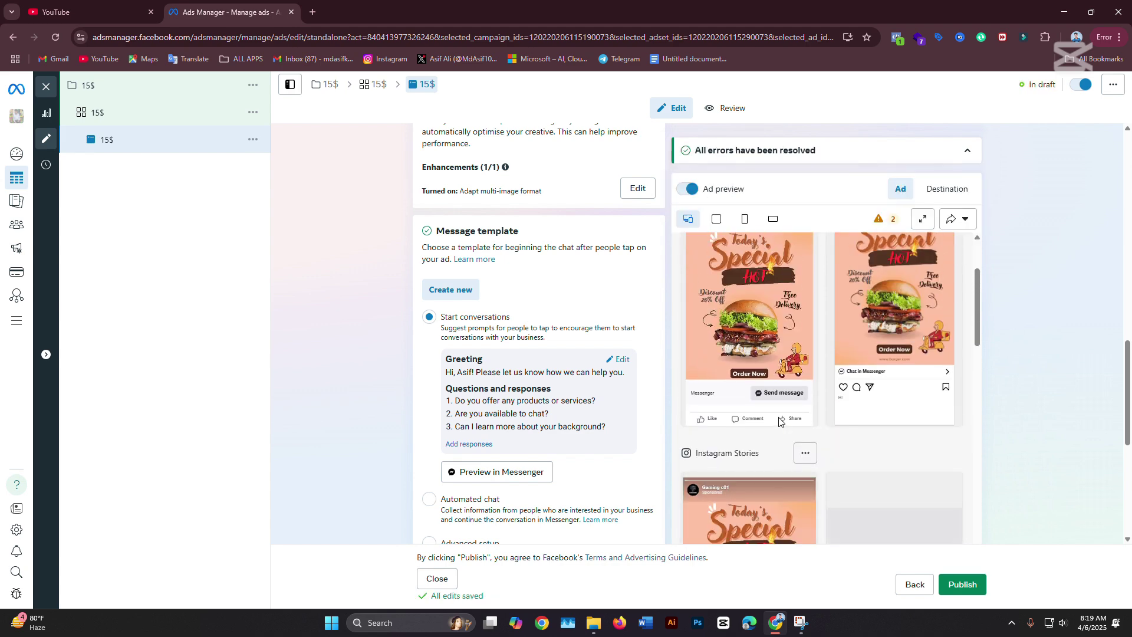
pyautogui.scroll(-3, 779, 421)
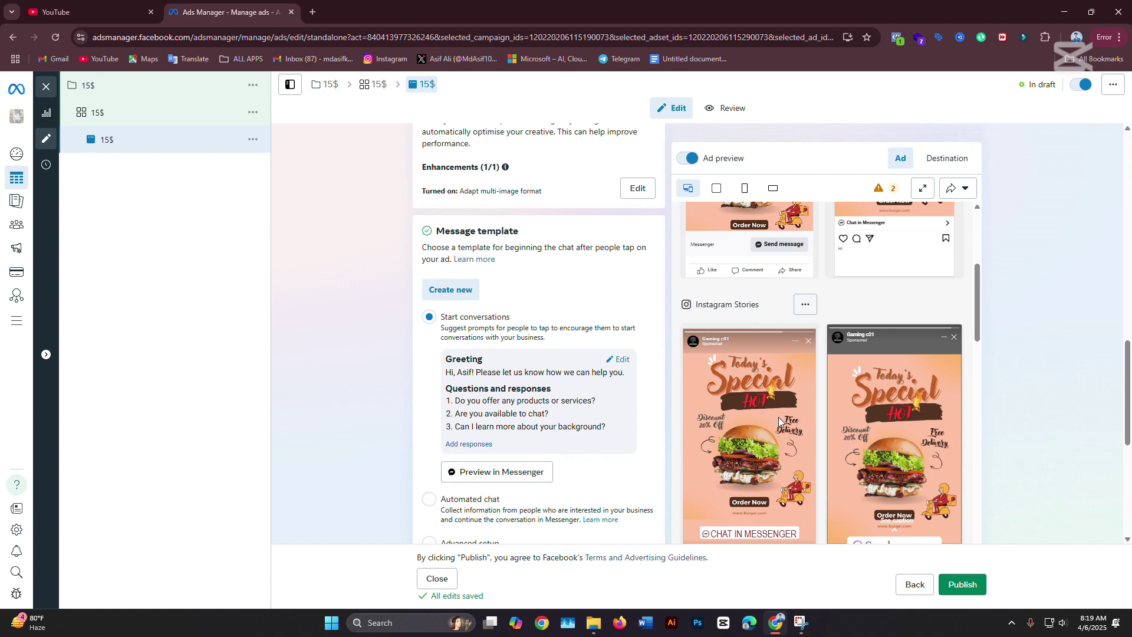
pyautogui.scroll(-2, 521, 374)
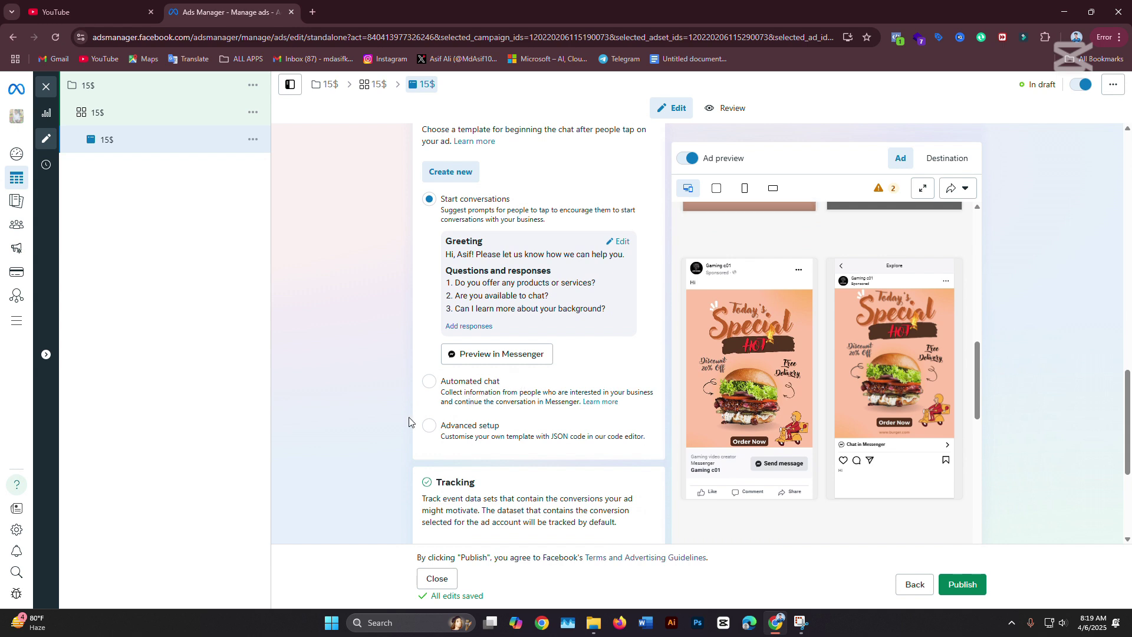
pyautogui.click(429, 389)
# - Review the ad's tracking section with its URL parameters, and recheck the ad creative, ad setup and identity settings
pyautogui.scroll(-3, 464, 405)
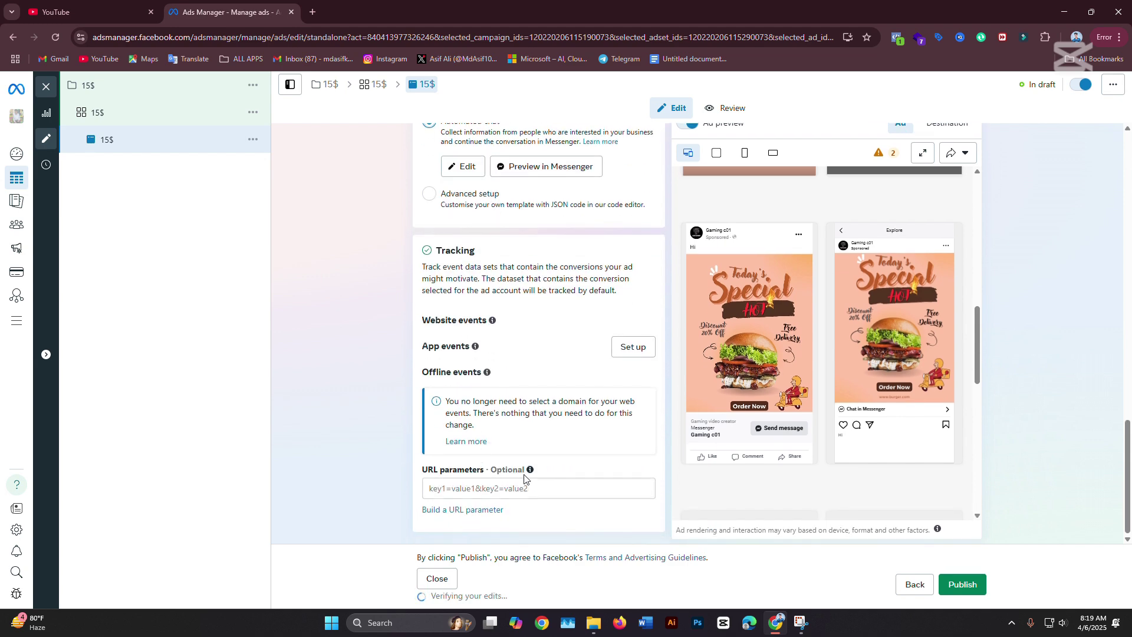
pyautogui.click(561, 492)
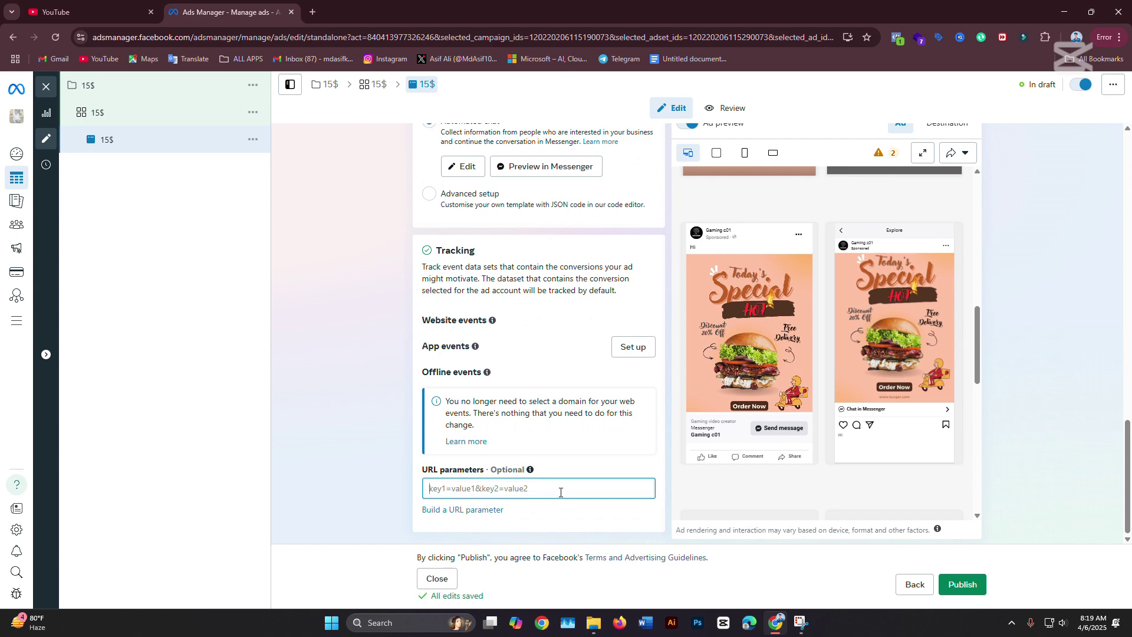
pyautogui.scroll(6, 561, 492)
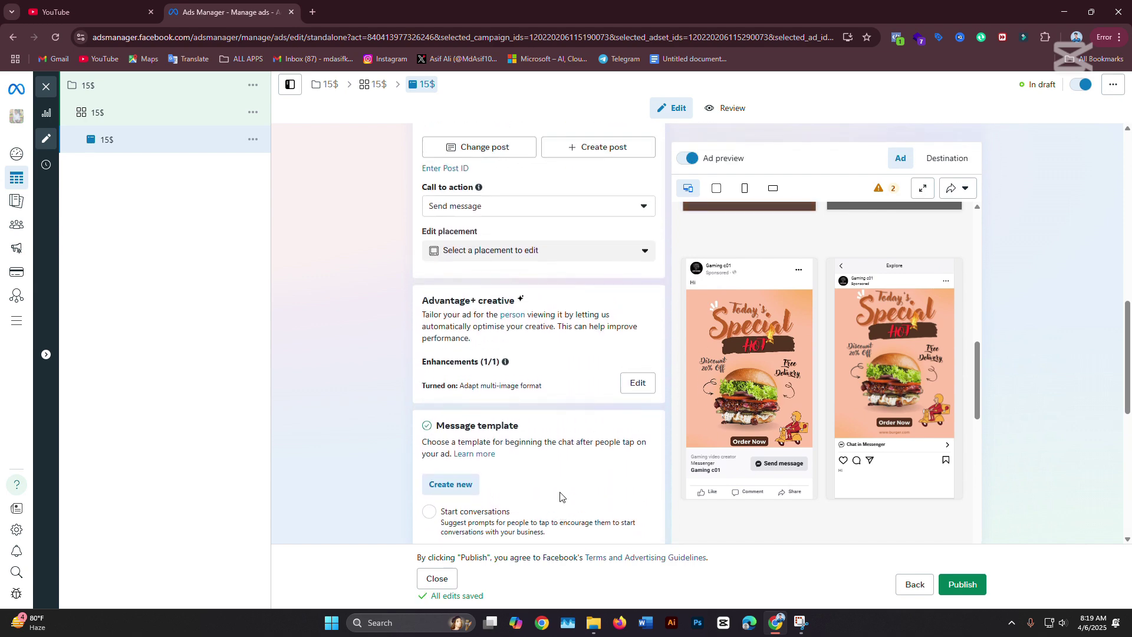
pyautogui.scroll(9, 561, 497)
pyautogui.scroll(-6, 561, 498)
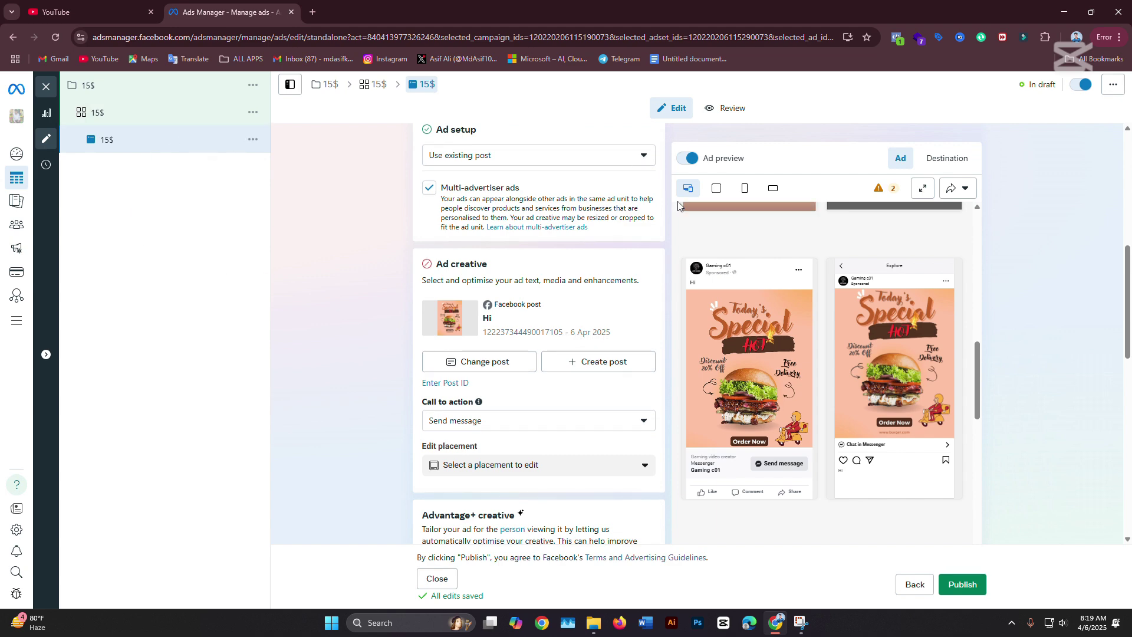
pyautogui.scroll(6, 607, 321)
pyautogui.scroll(-5, 610, 321)
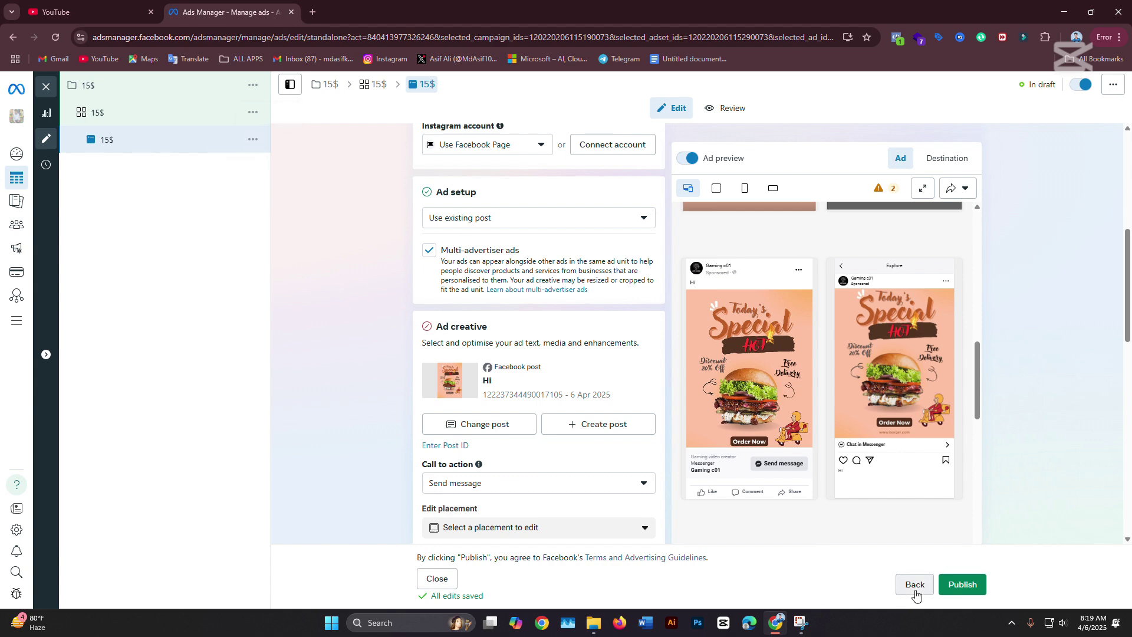
pyautogui.scroll(5, 510, 344)
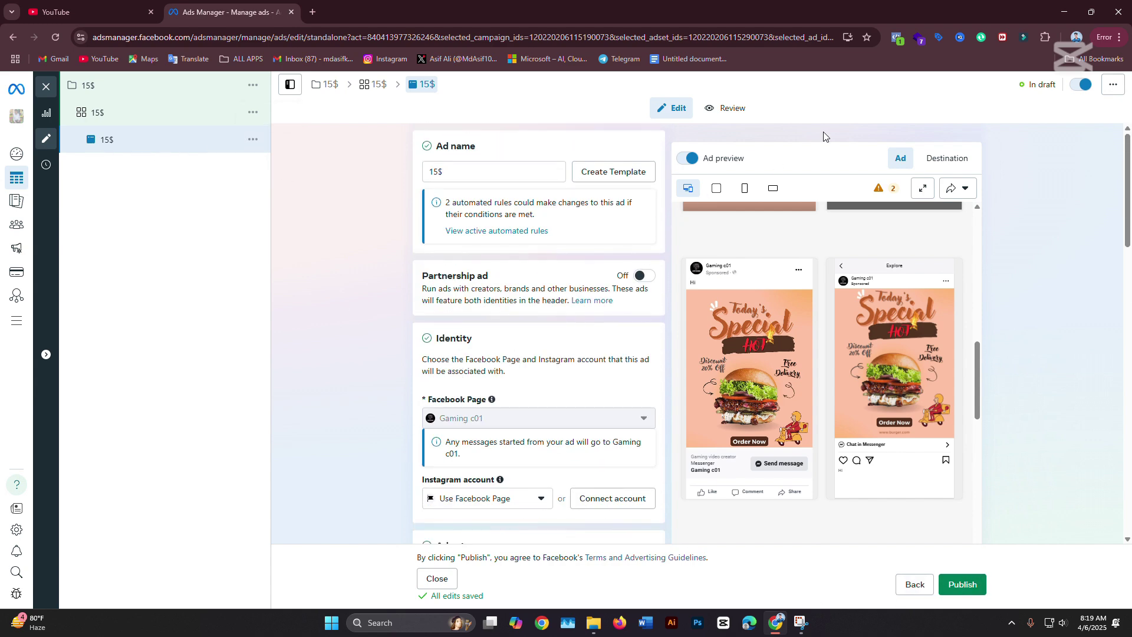
# - Examine the ad preview's delivery warnings for the affected placements
pyautogui.click(886, 187)
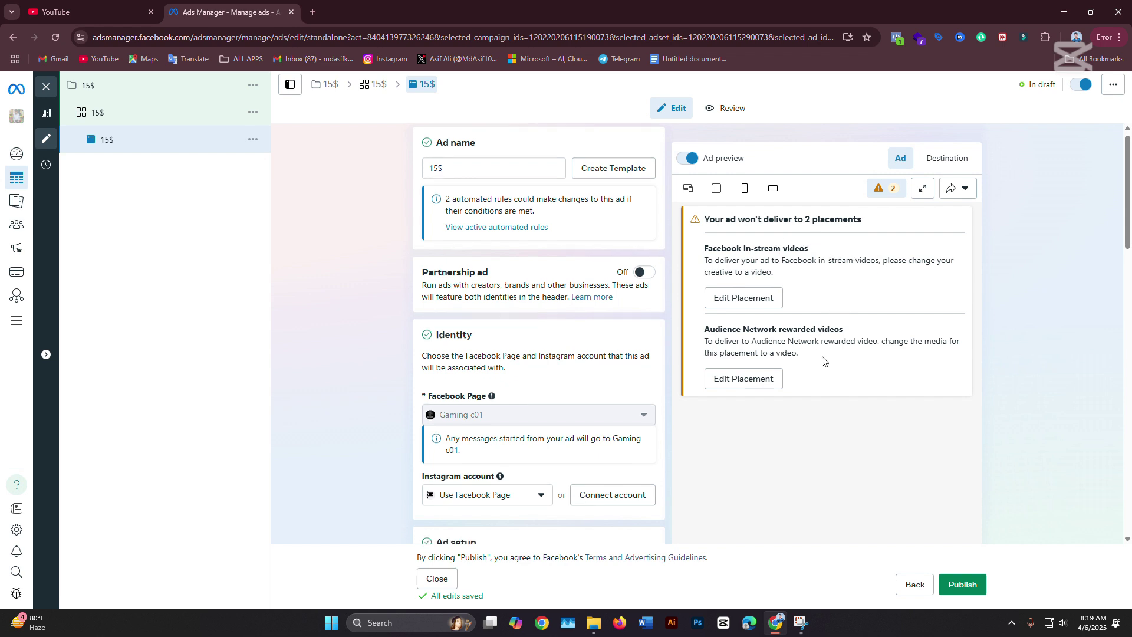
pyautogui.scroll(-1, 820, 359)
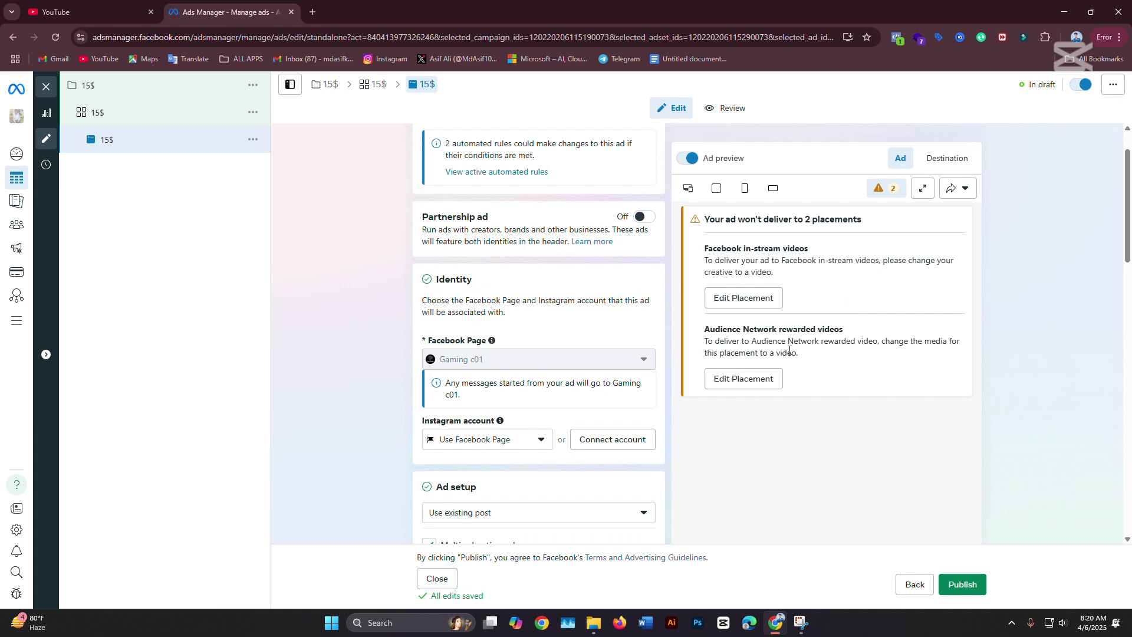
pyautogui.scroll(1, 786, 478)
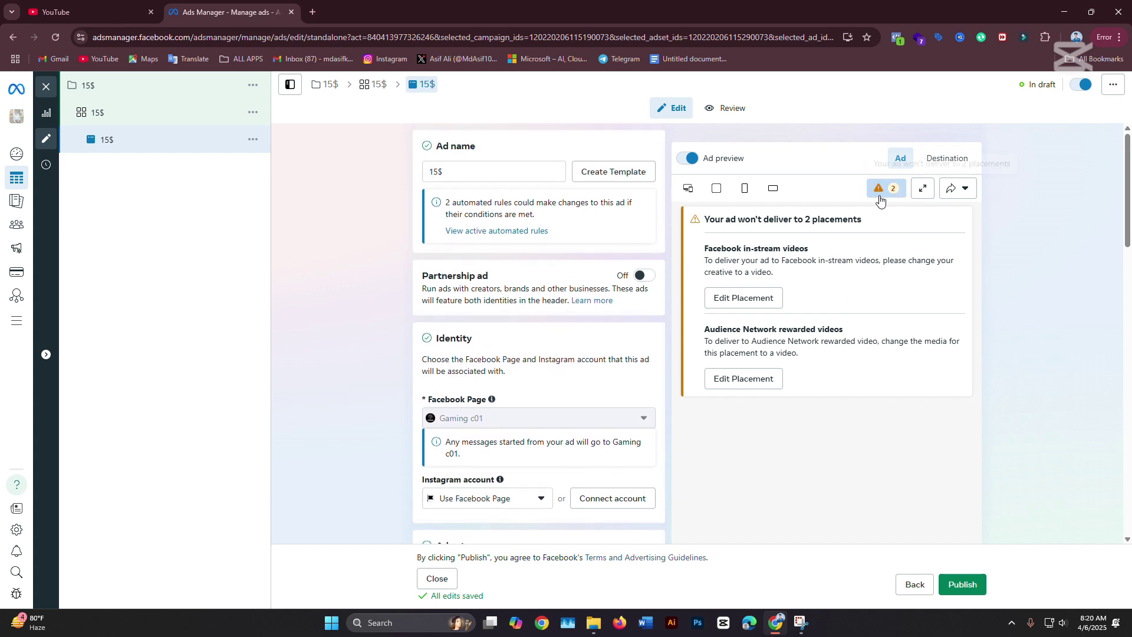
# - Try to publish the ad and save a debit or credit card payment method with the card details left blank
pyautogui.scroll(-7, 394, 356)
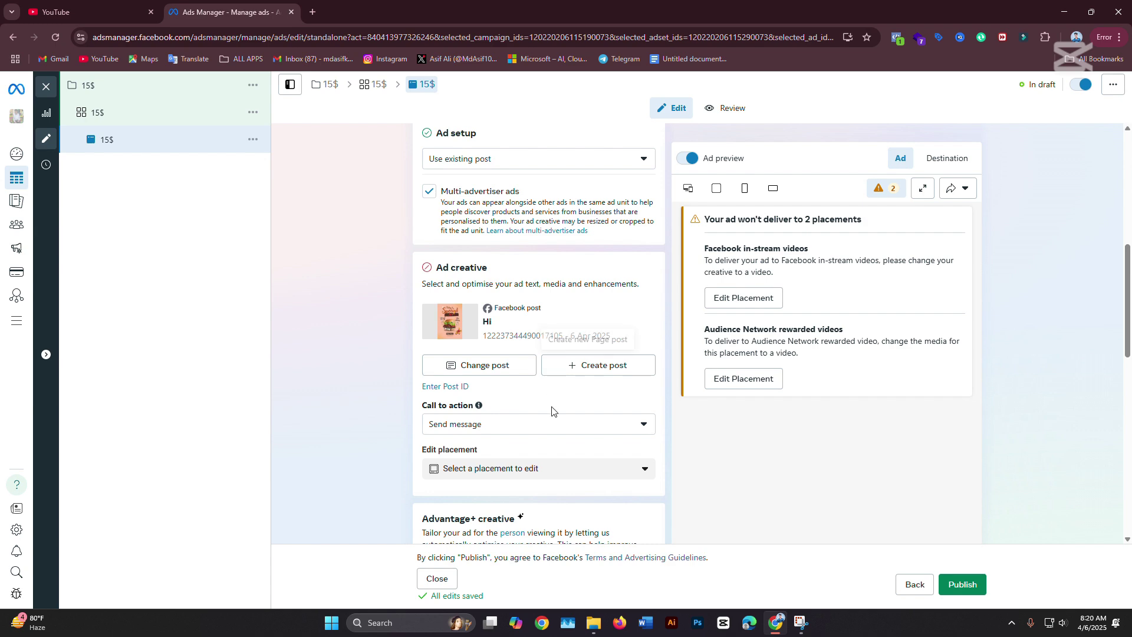
pyautogui.scroll(-3, 552, 411)
pyautogui.scroll(-10, 556, 410)
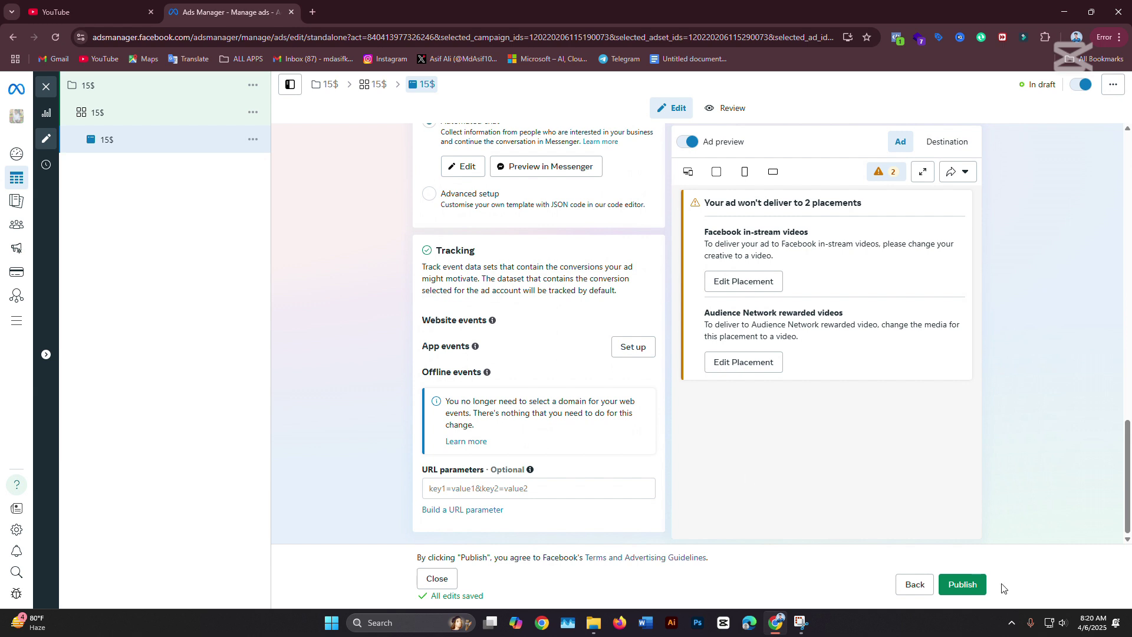
pyautogui.click(972, 586)
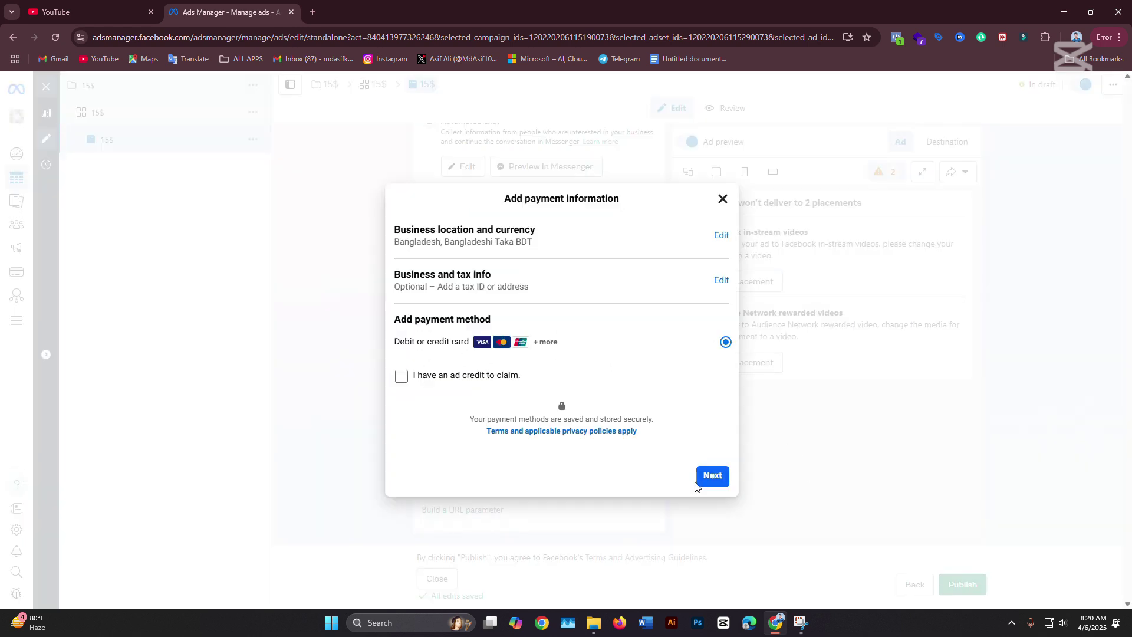
pyautogui.click(706, 477)
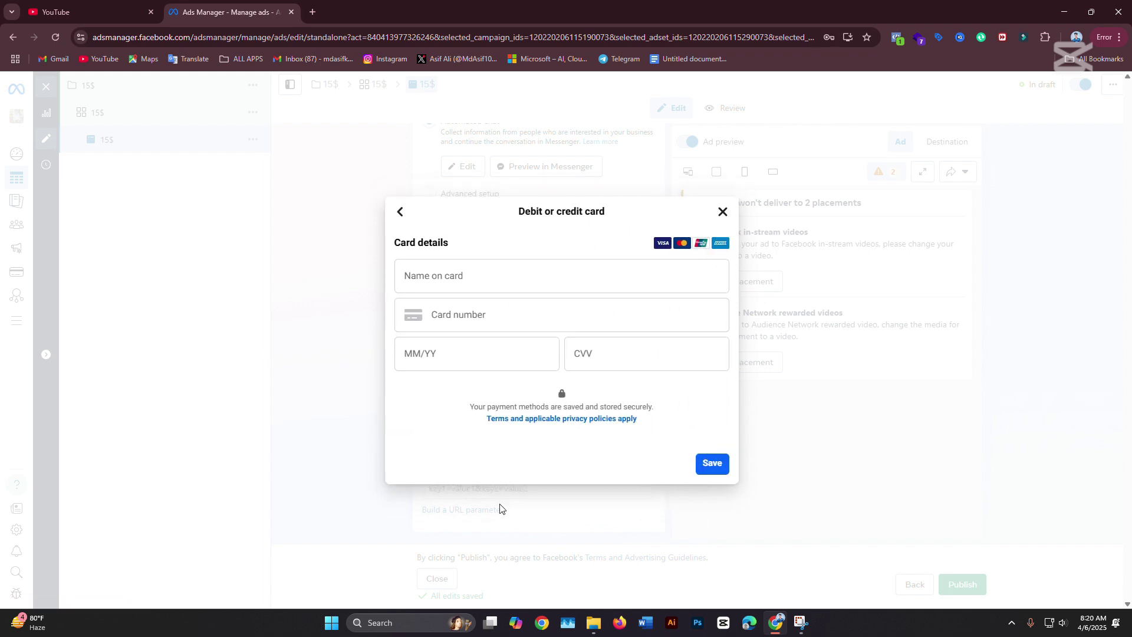
pyautogui.click(712, 464)
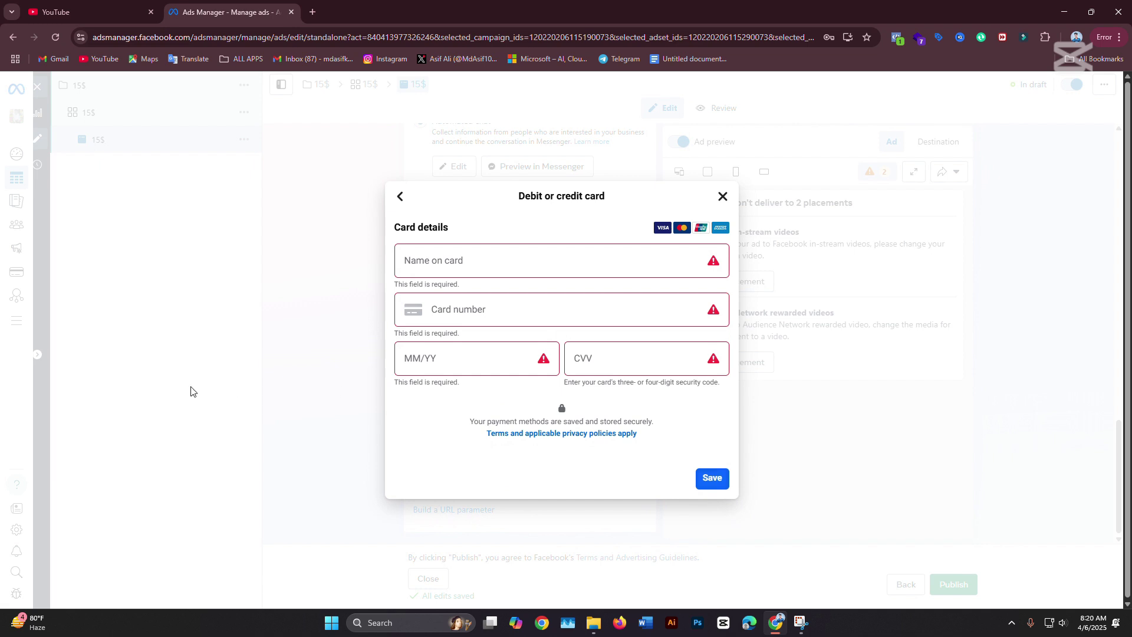